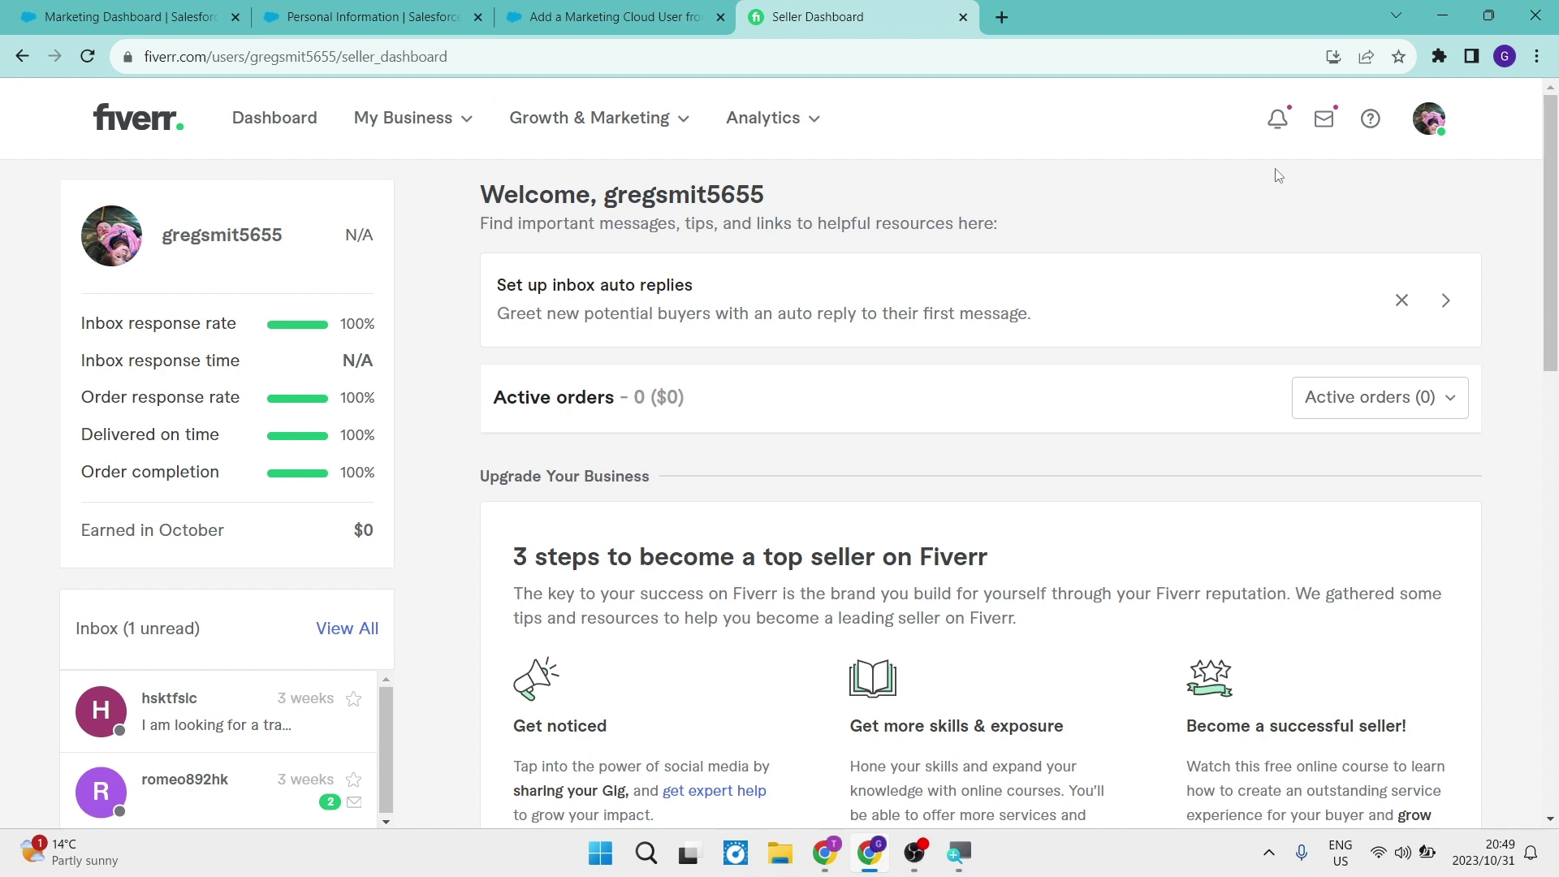
Step: Open the account dropdown from the profile avatar in the seller dashboard header
click(1434, 128)
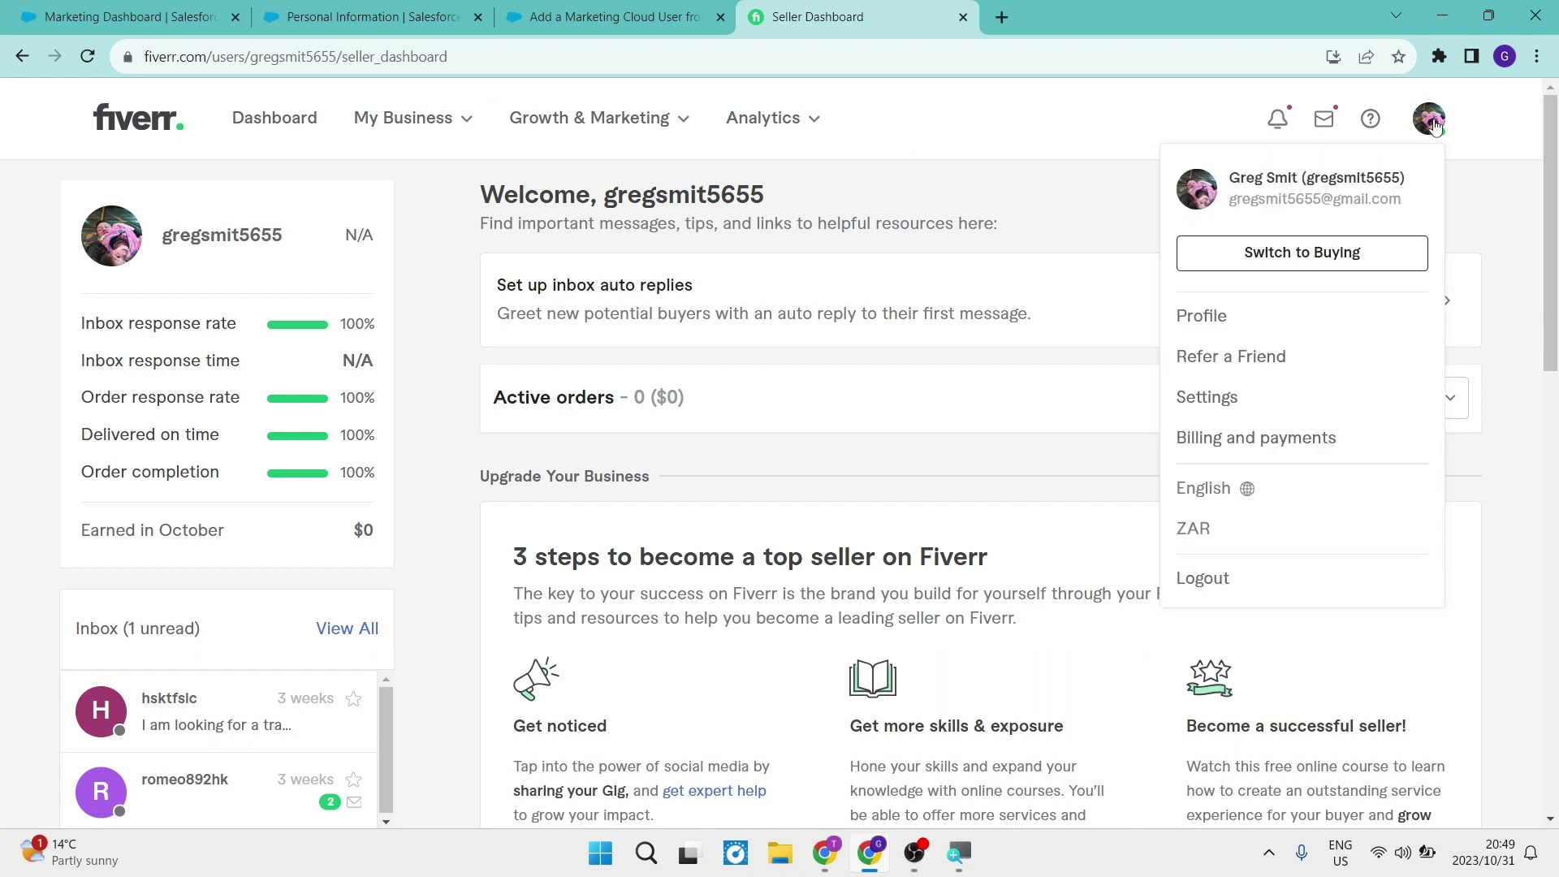
Step: Go to your seller profile and look over its description, English and Afrikaans languages, and active gig
click(1210, 319)
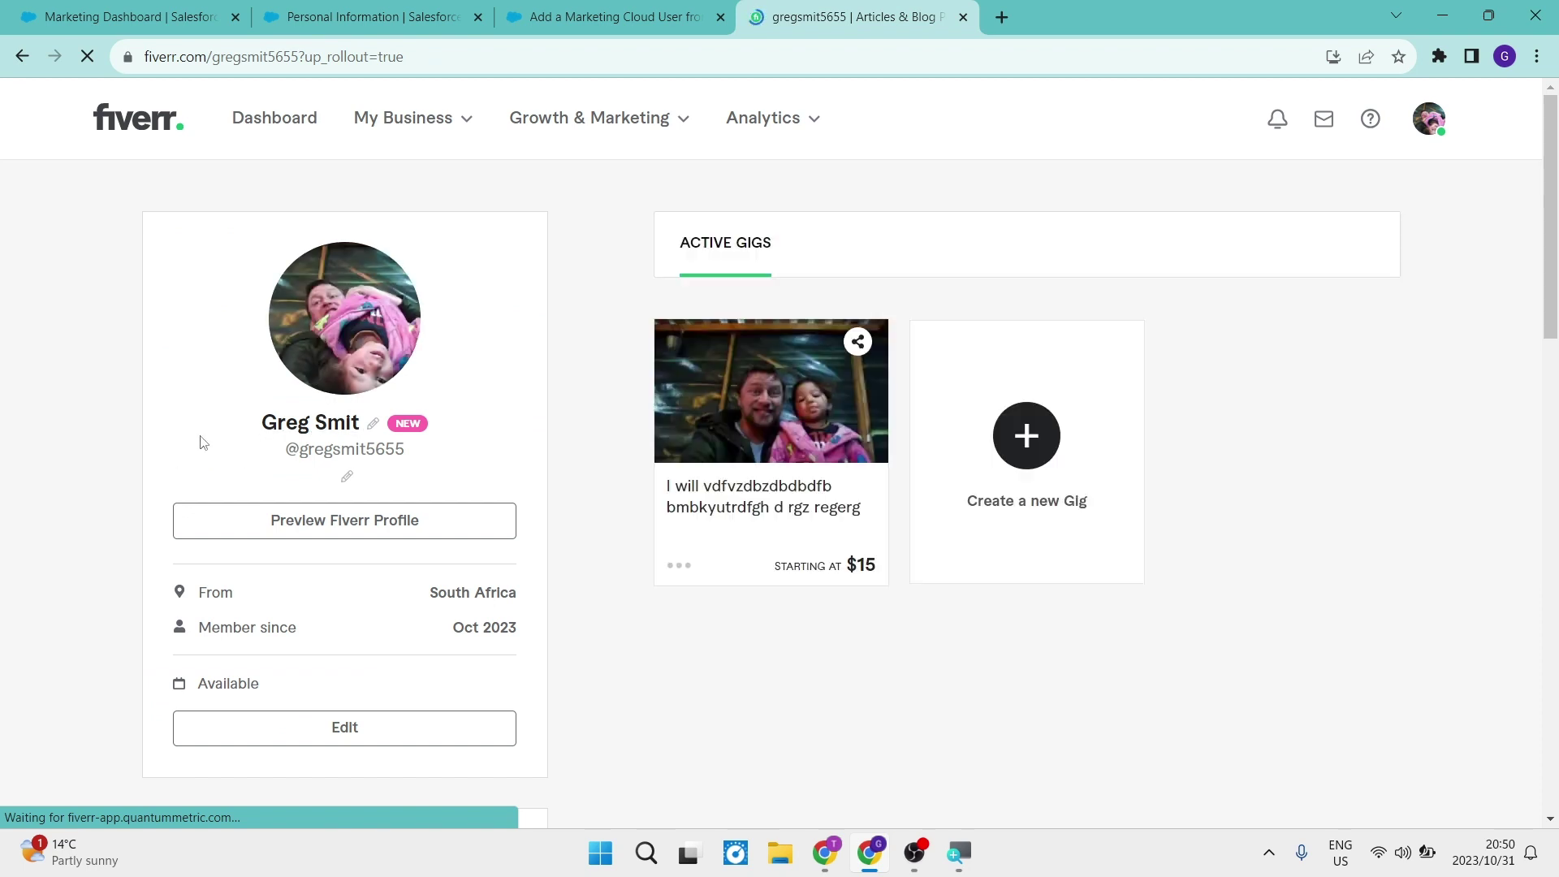
scroll(199, 445, down, 1)
scroll(203, 442, down, 1)
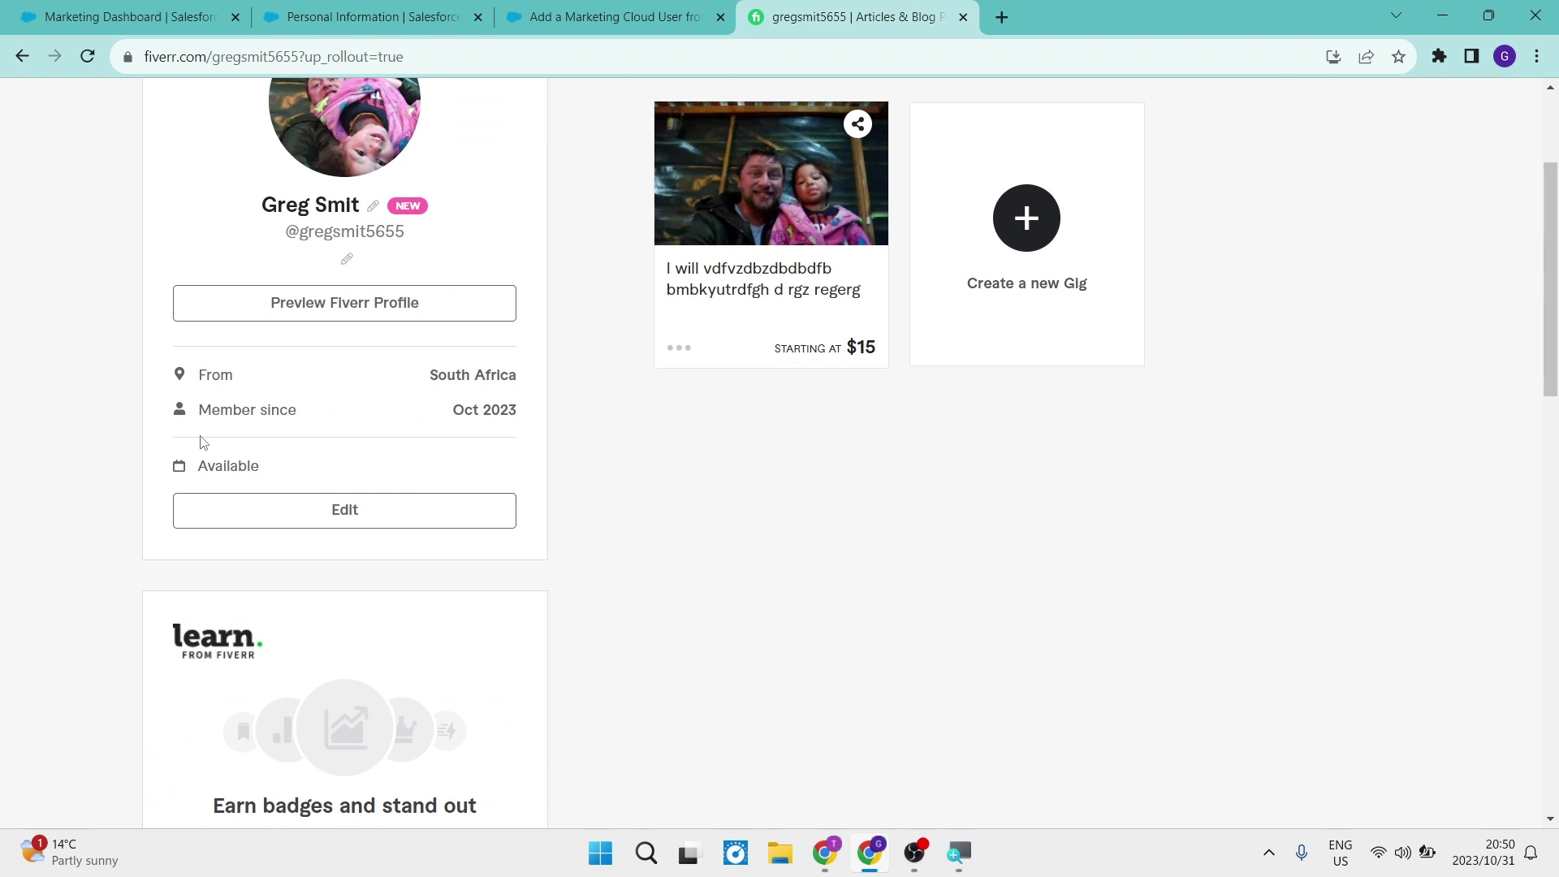
scroll(203, 442, up, 1)
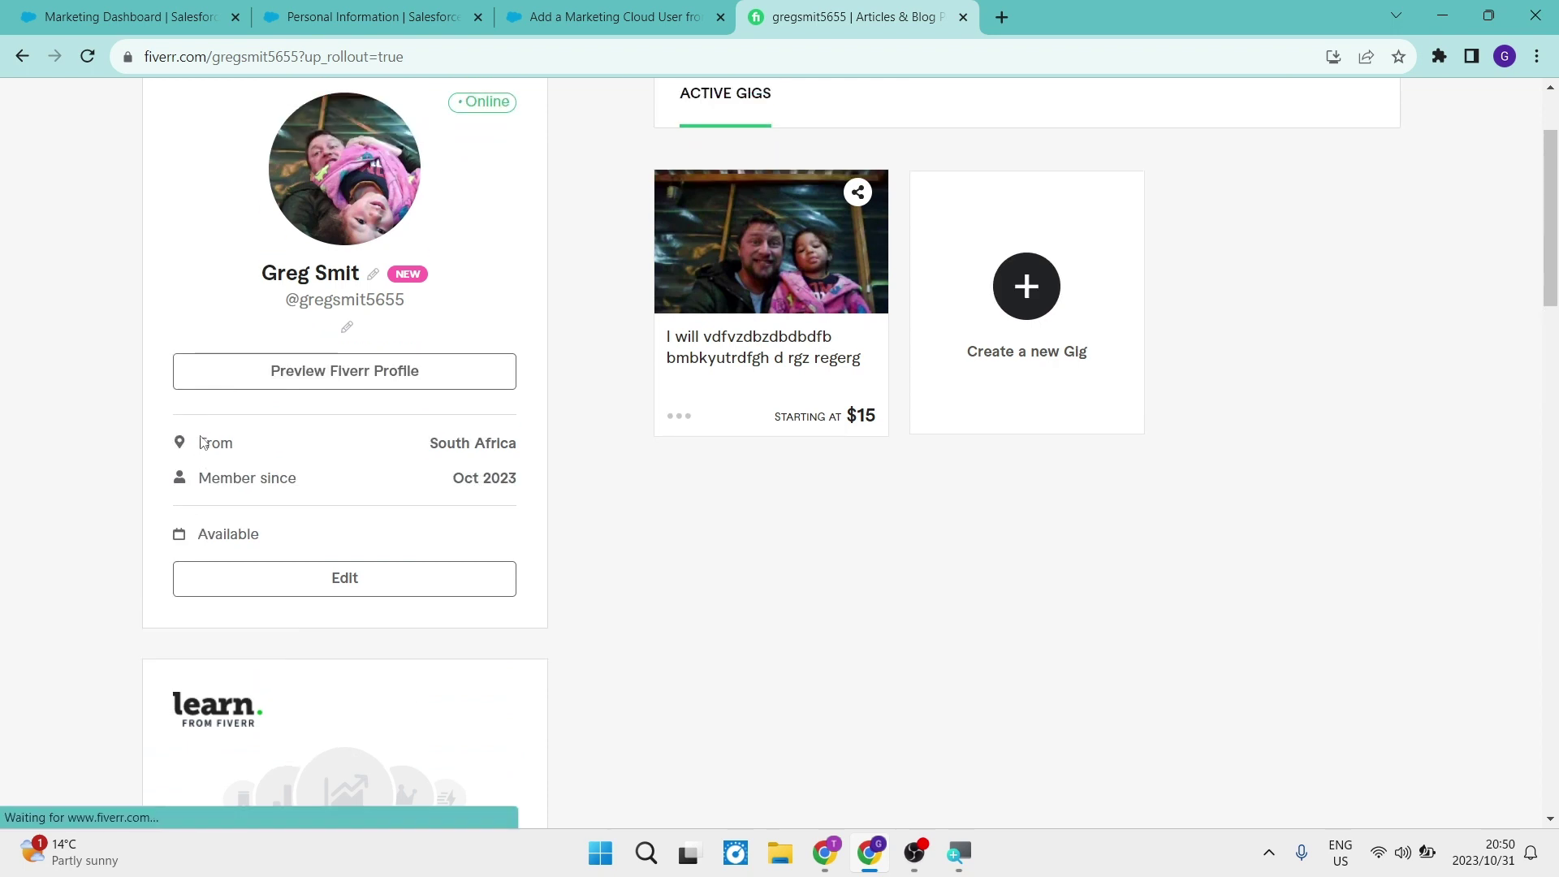
scroll(203, 443, down, 2)
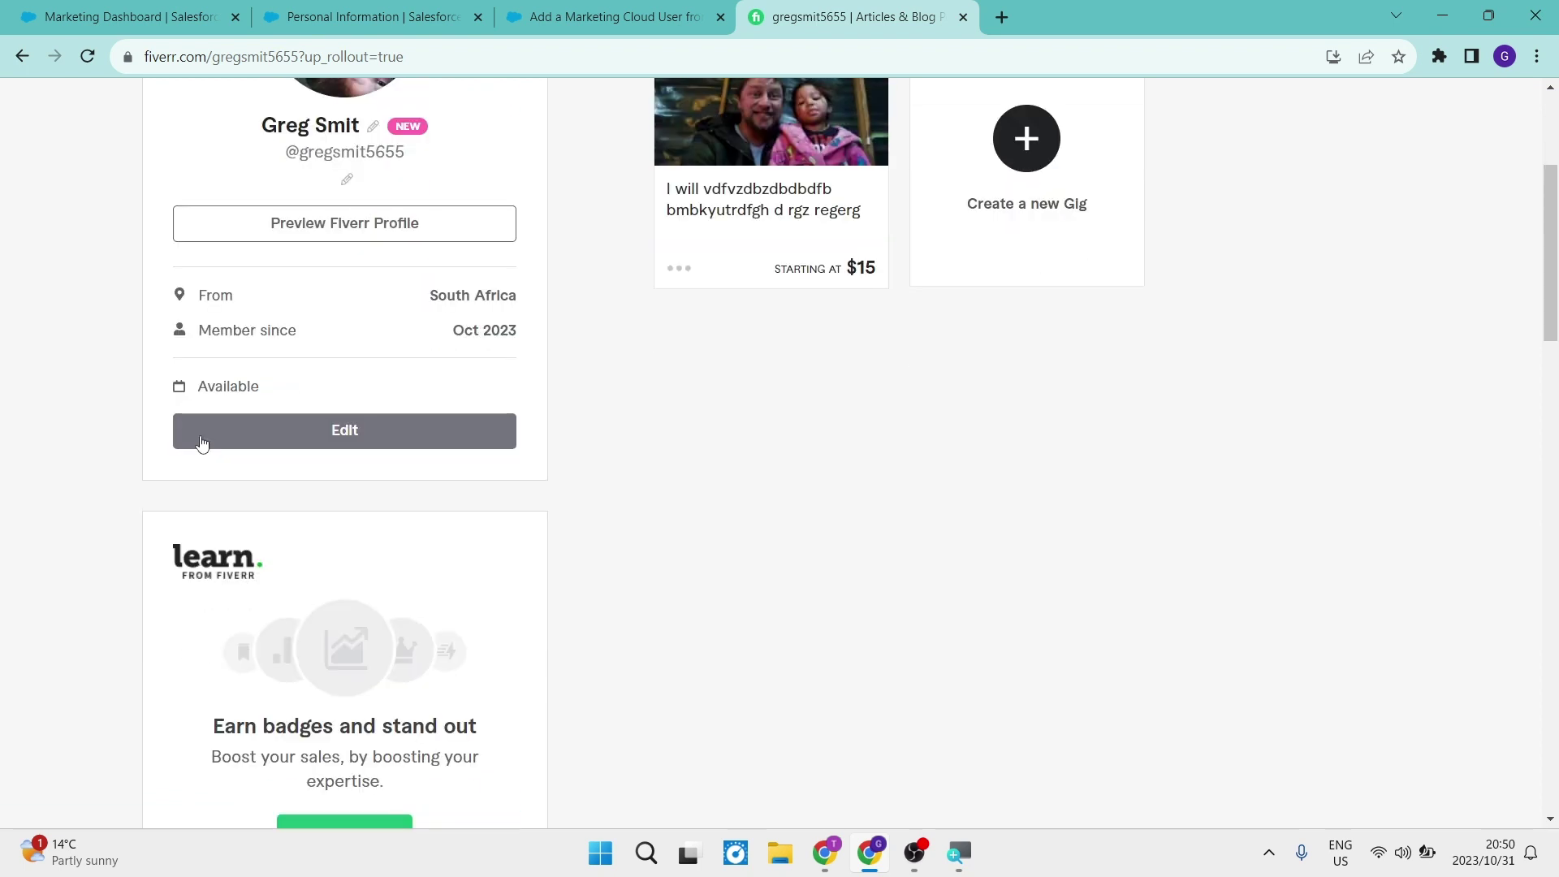
scroll(203, 443, up, 4)
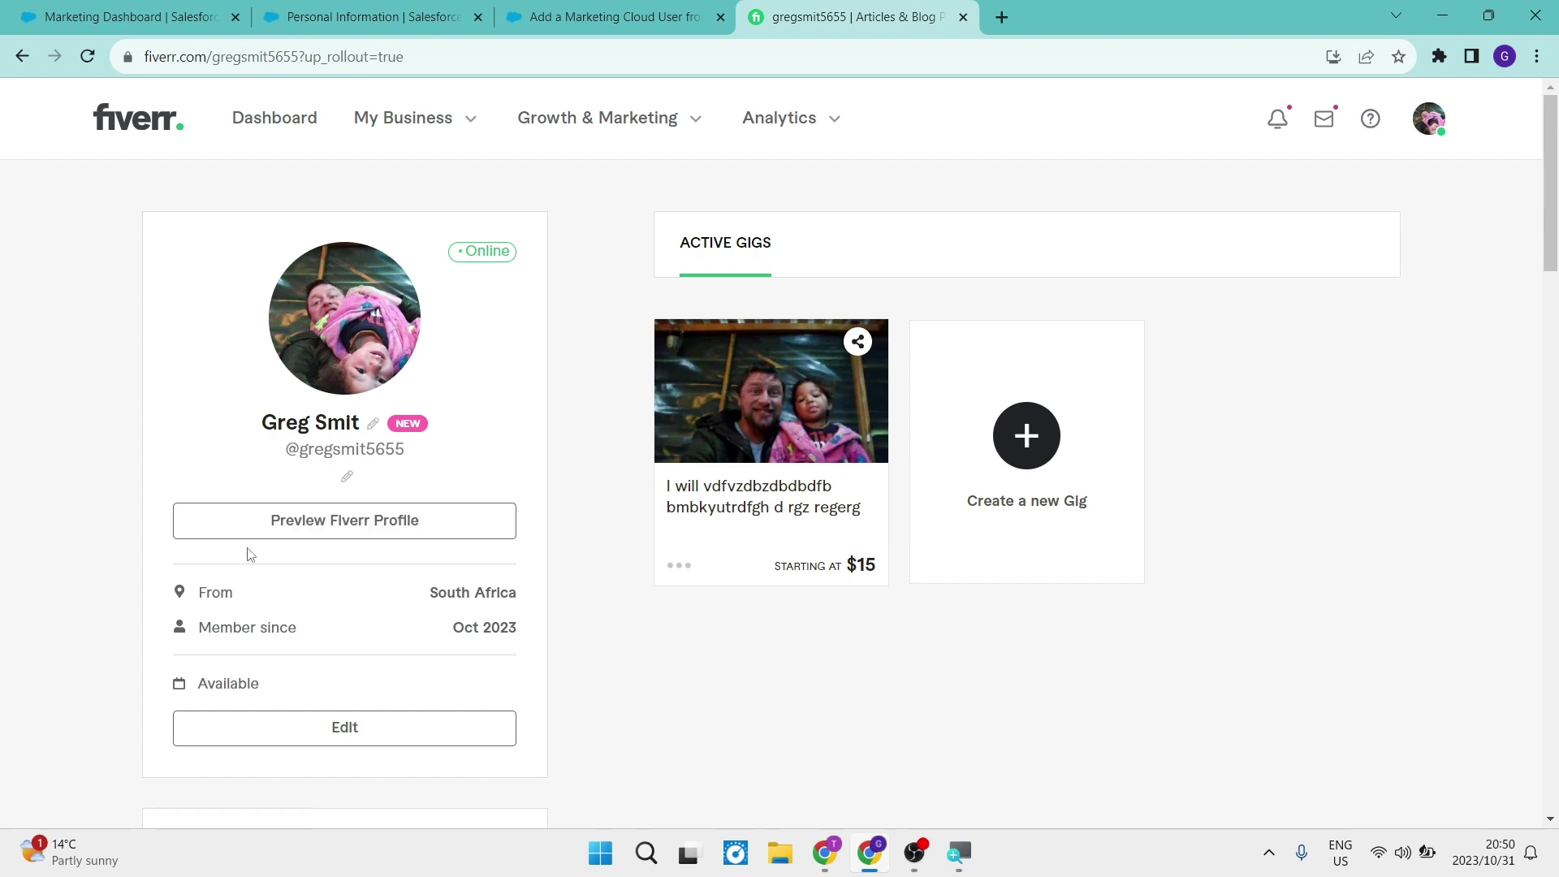
scroll(250, 555, down, 4)
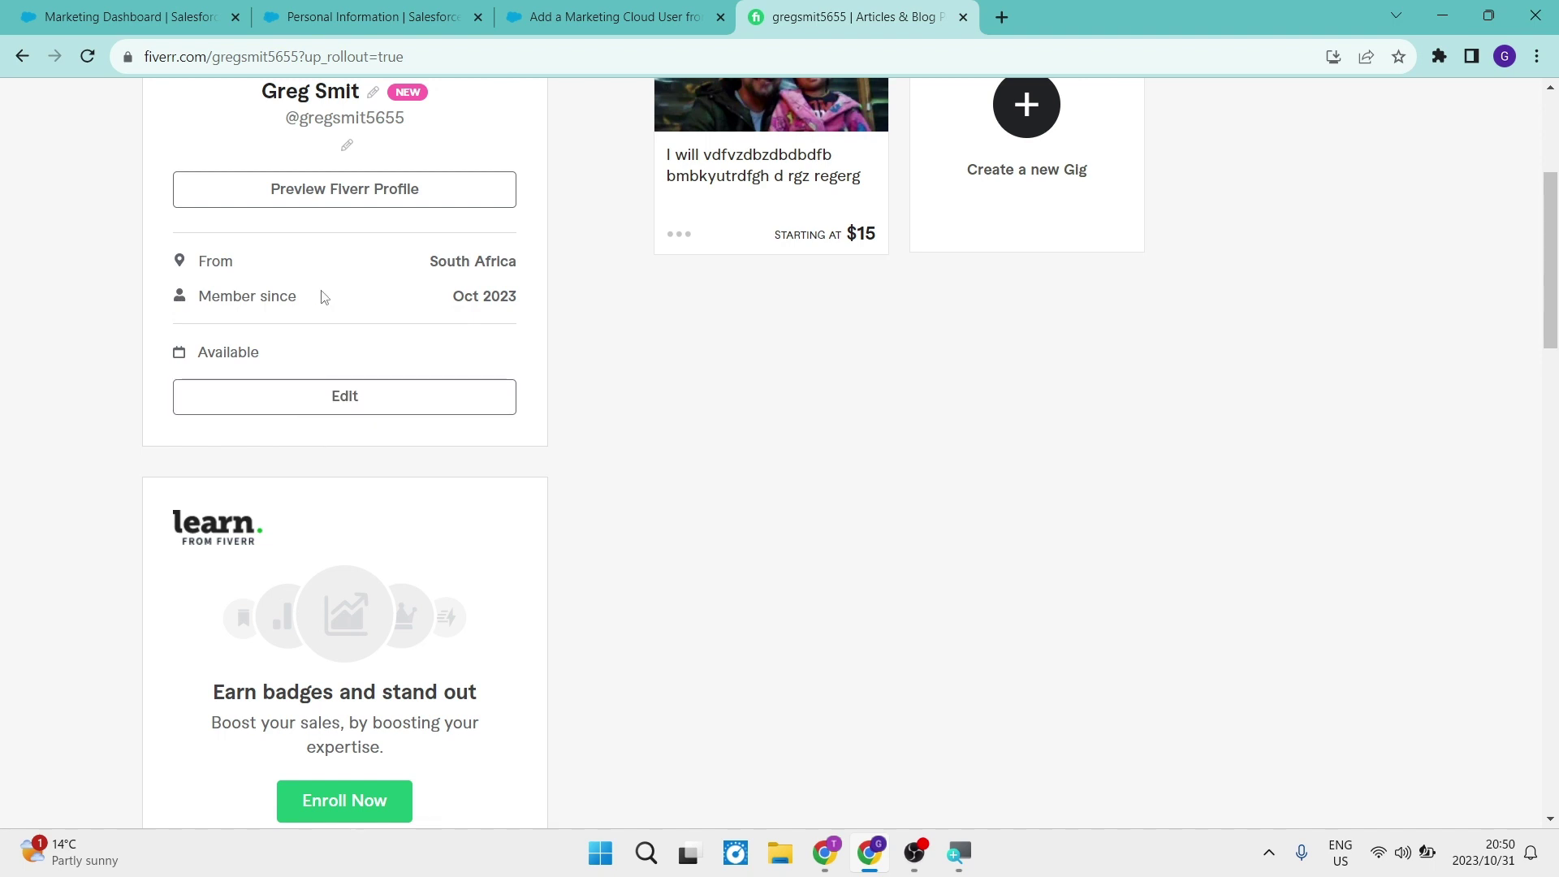
scroll(322, 343, down, 1)
scroll(323, 343, down, 3)
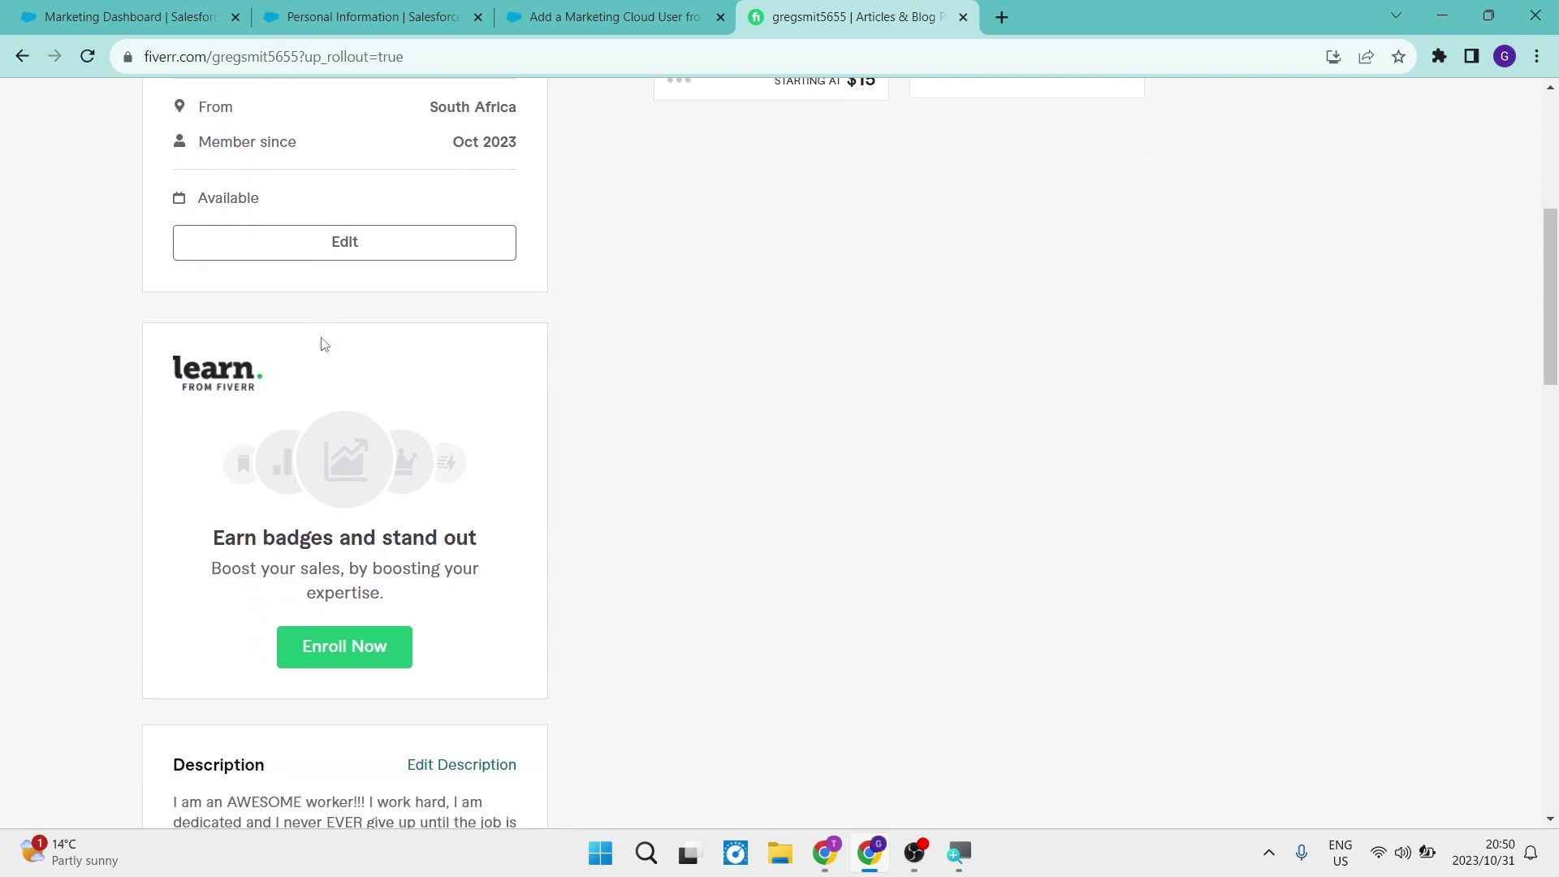
scroll(322, 342, down, 4)
scroll(323, 343, down, 3)
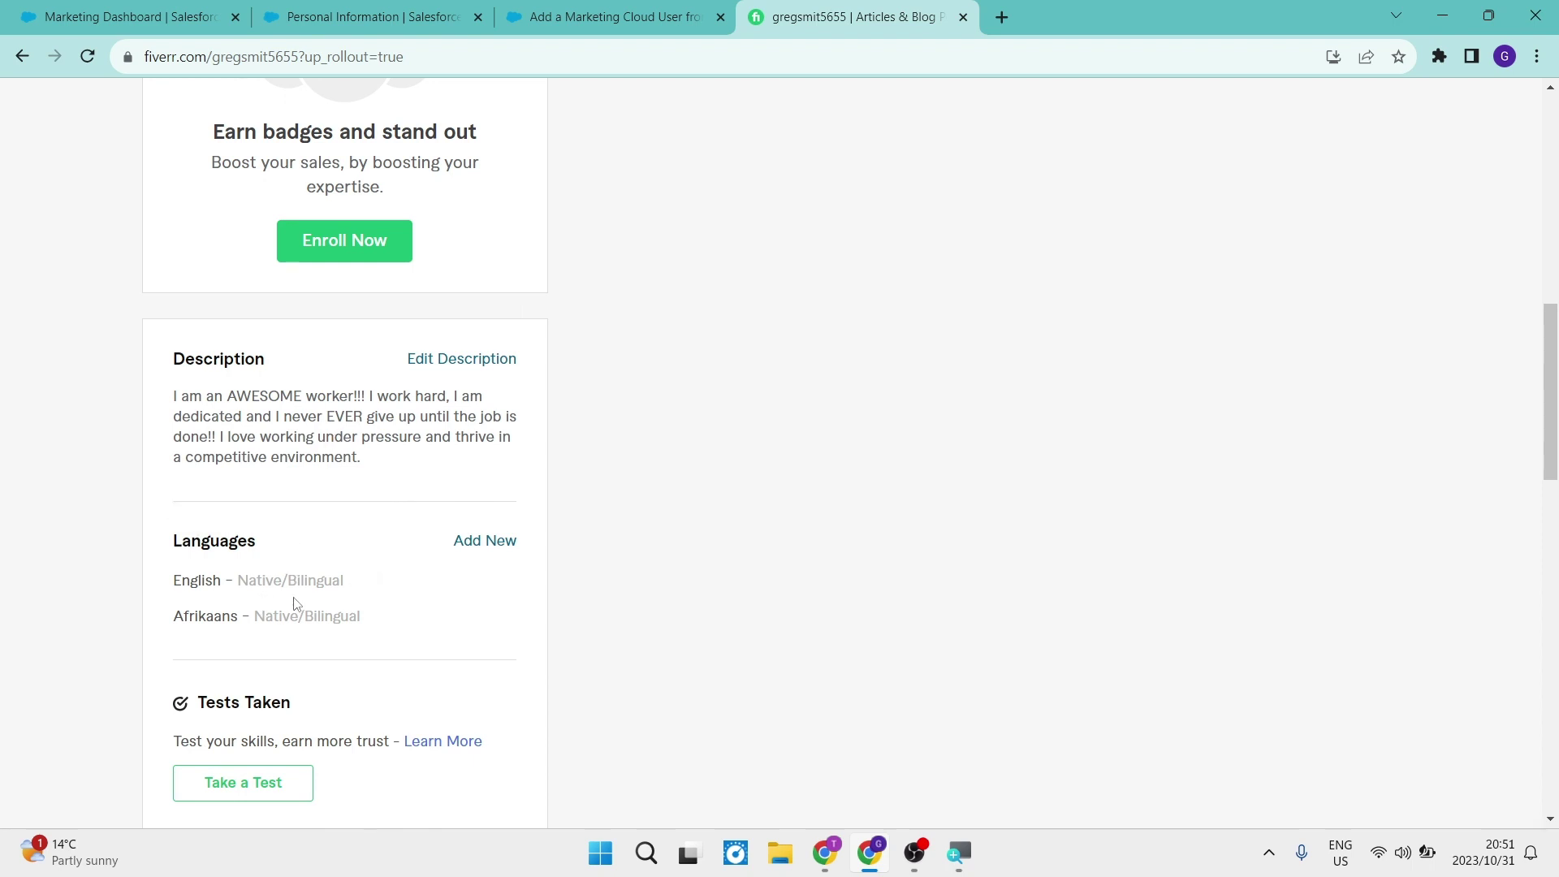
scroll(321, 397, up, 3)
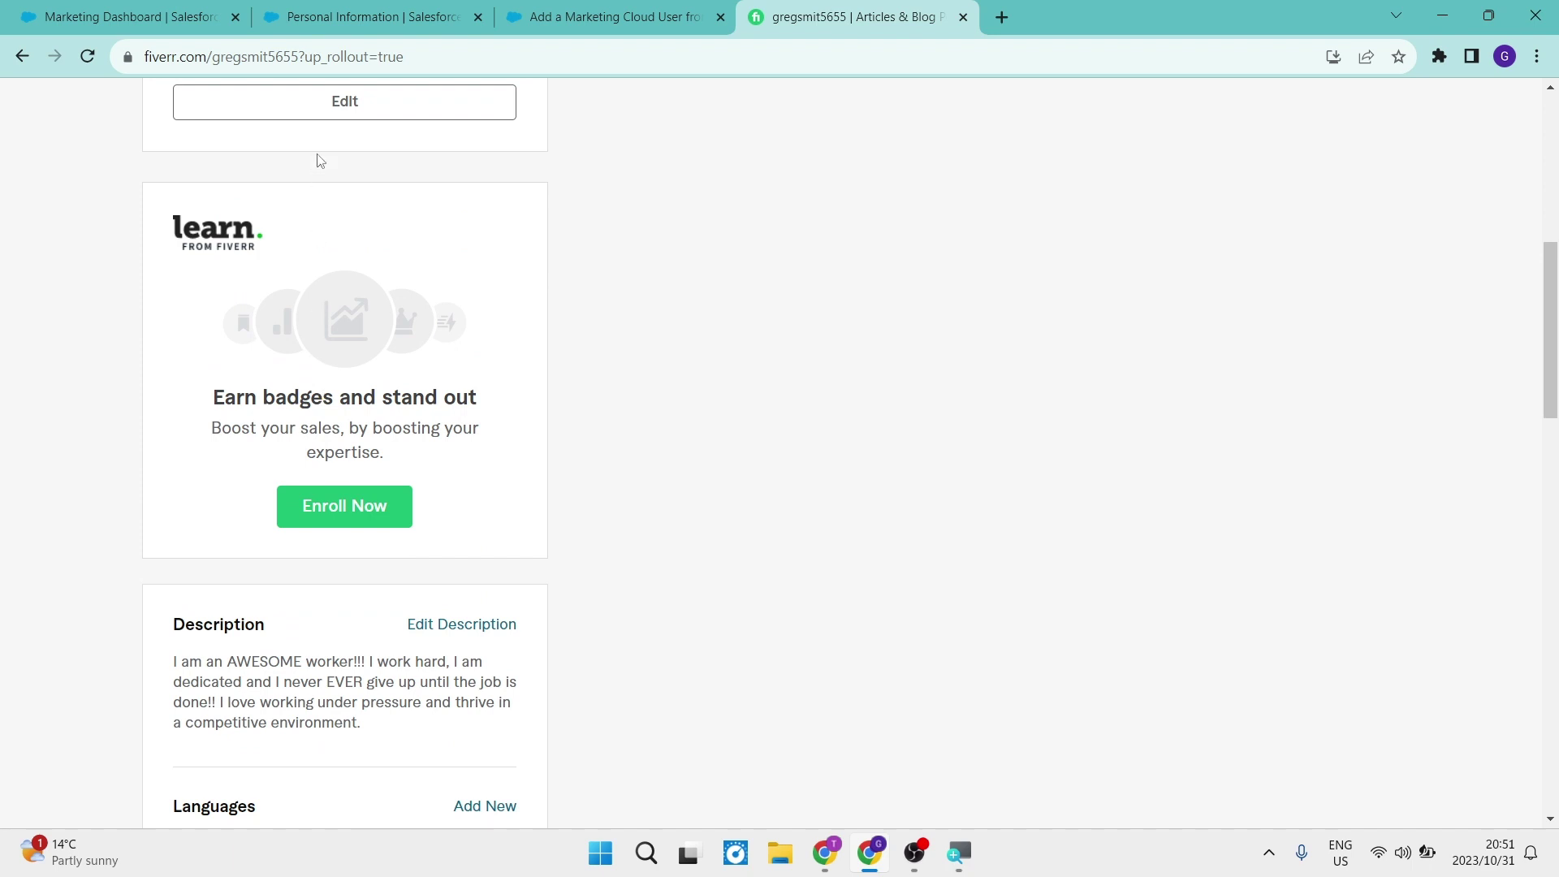
scroll(319, 160, up, 6)
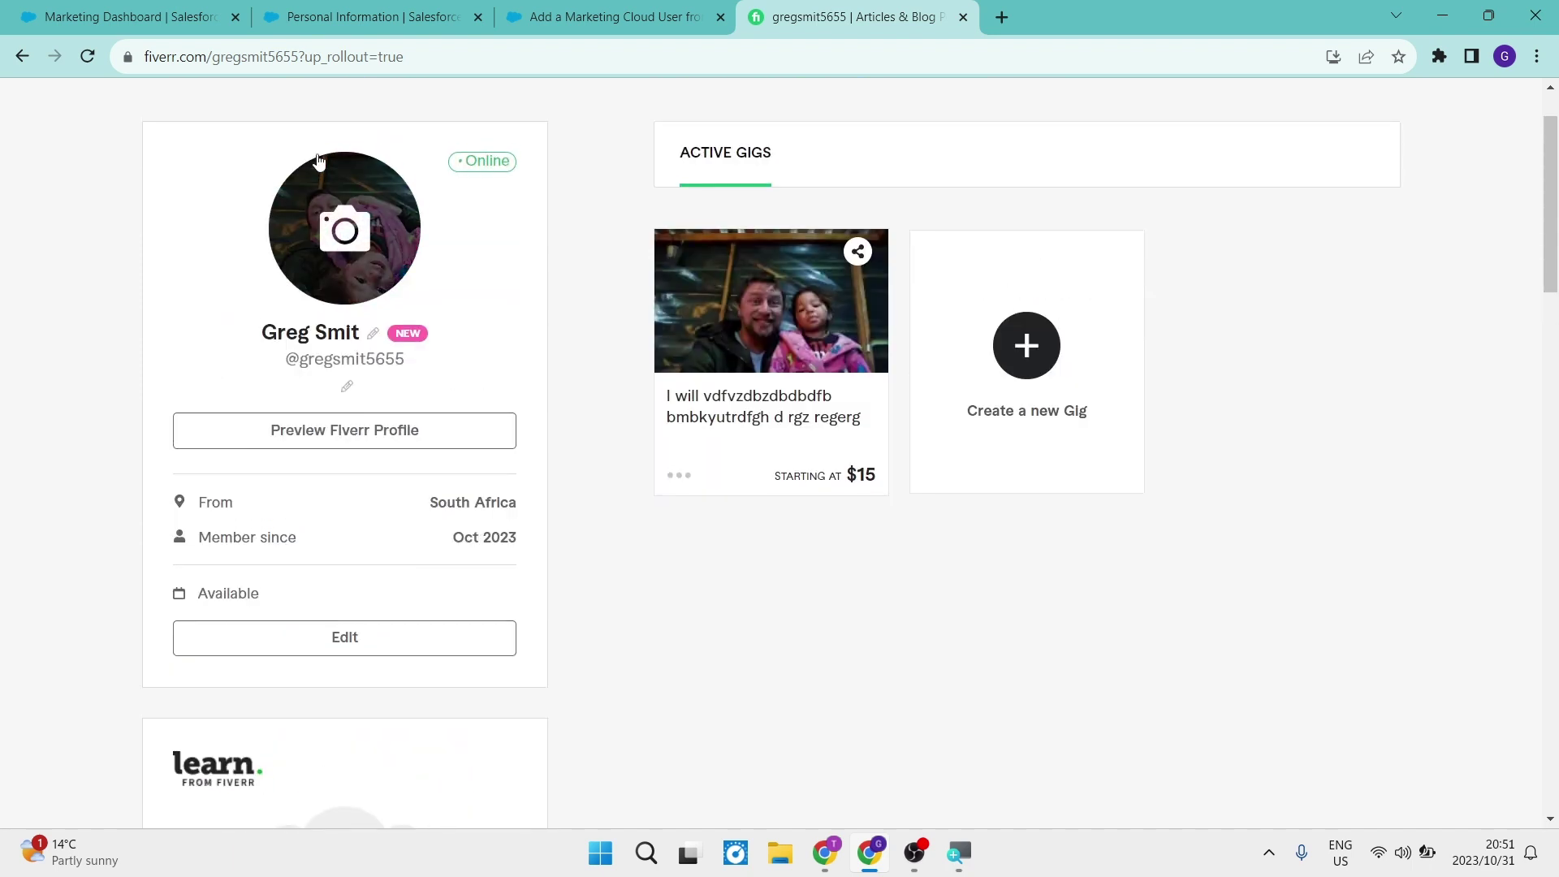
click(345, 233)
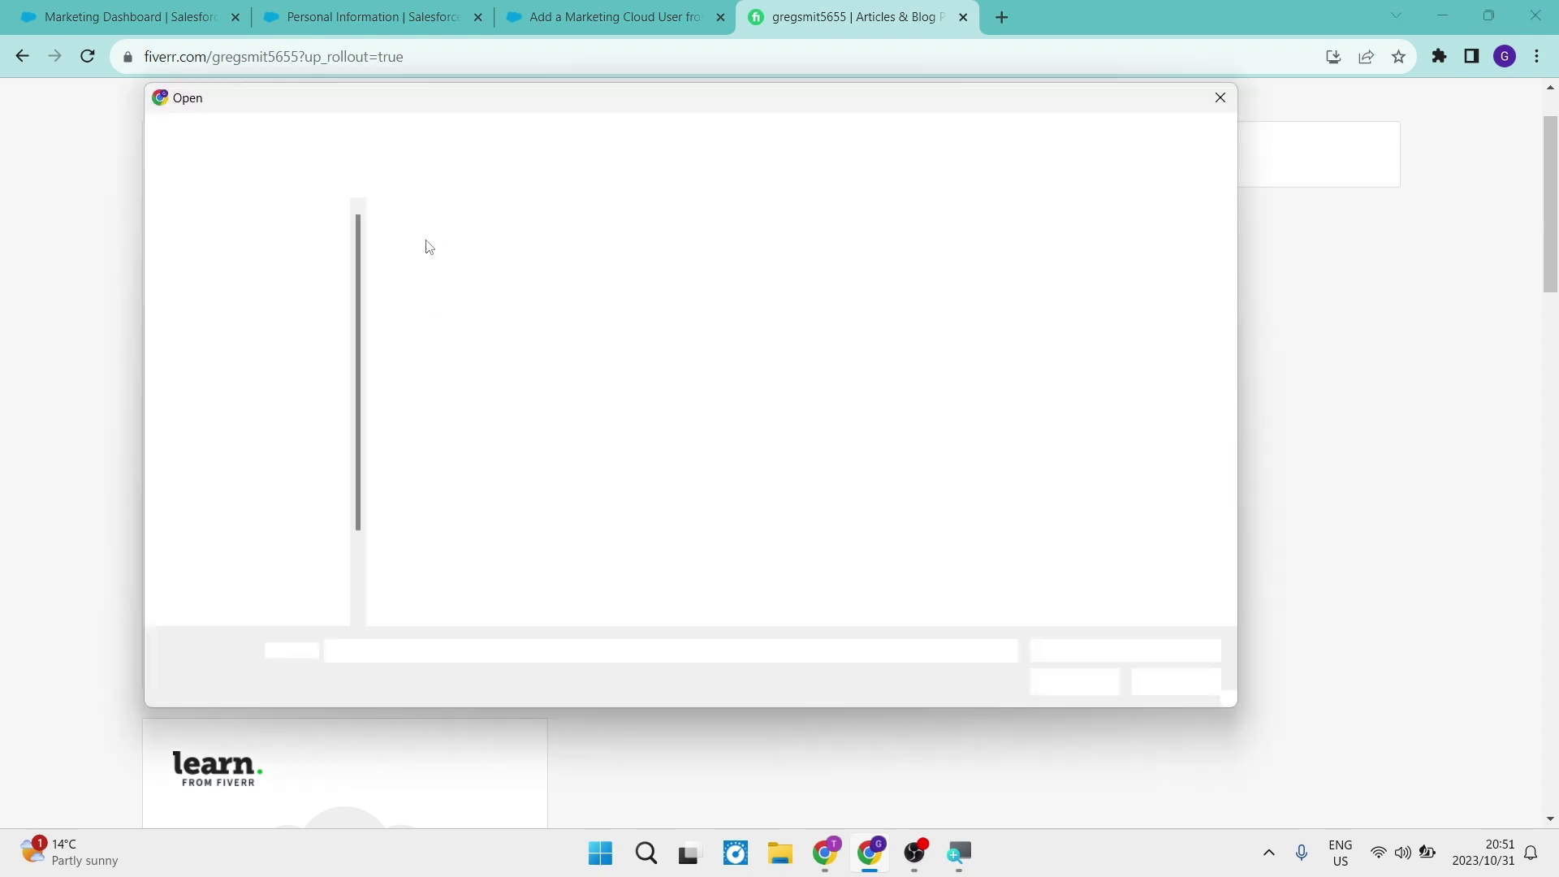
click(1232, 109)
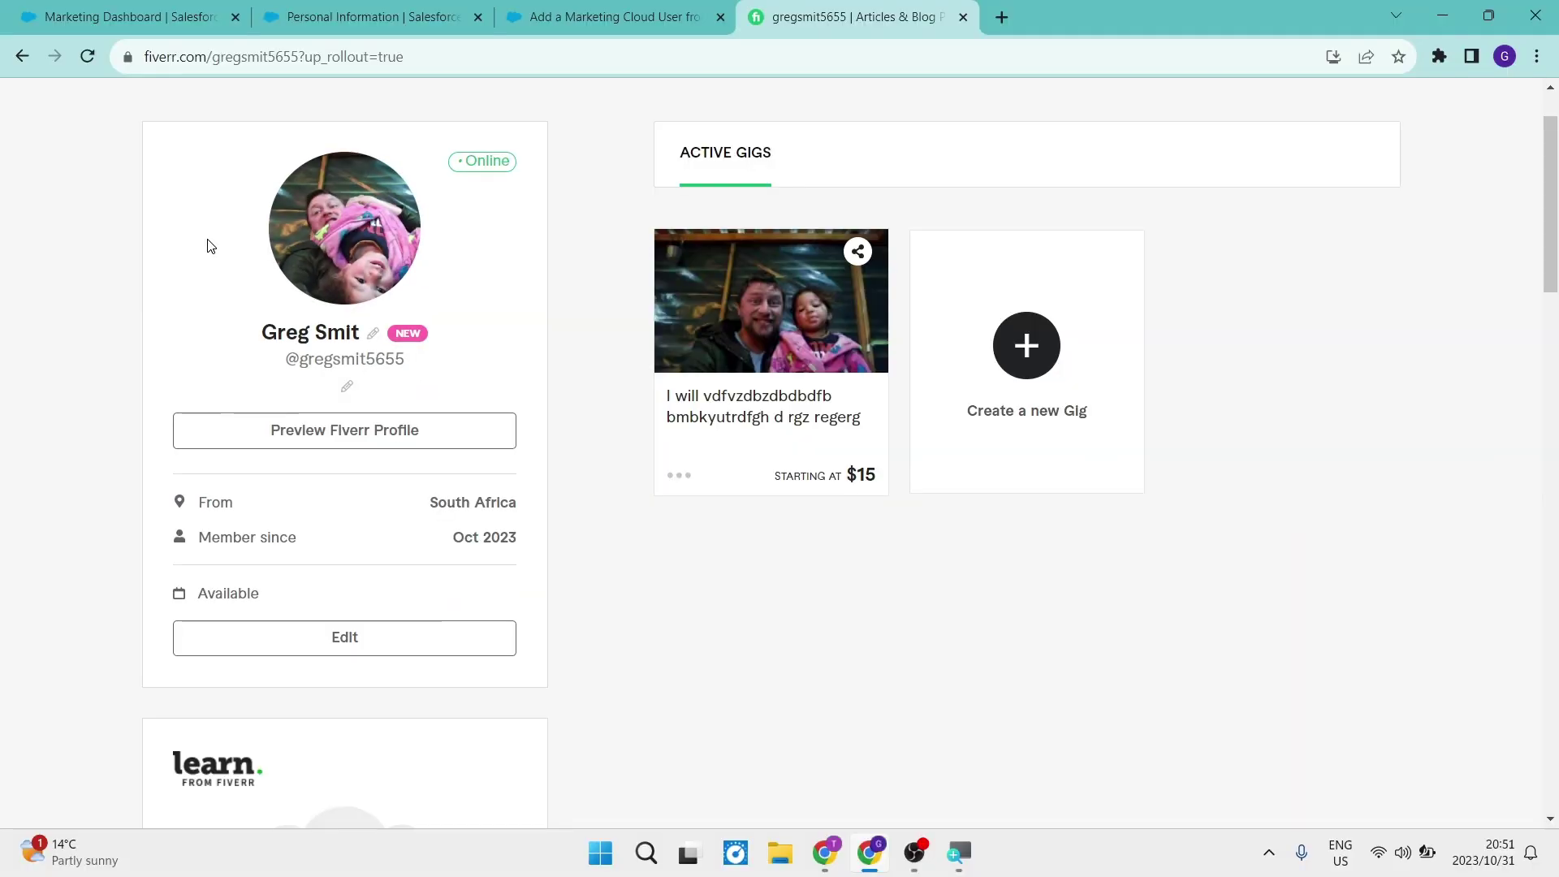
scroll(176, 327, down, 1)
scroll(175, 327, down, 3)
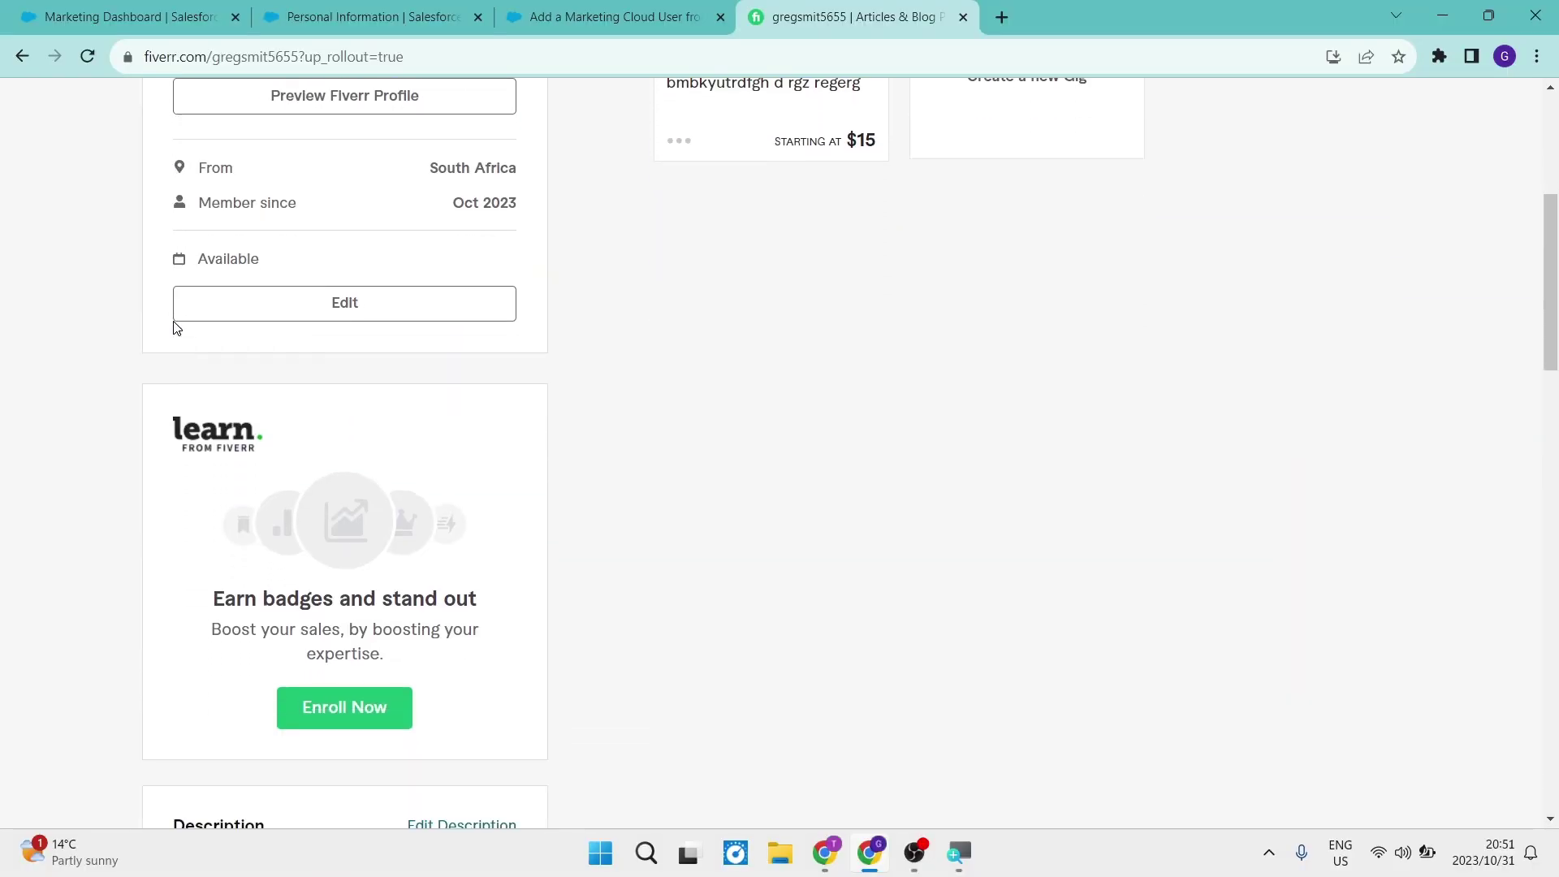
click(274, 289)
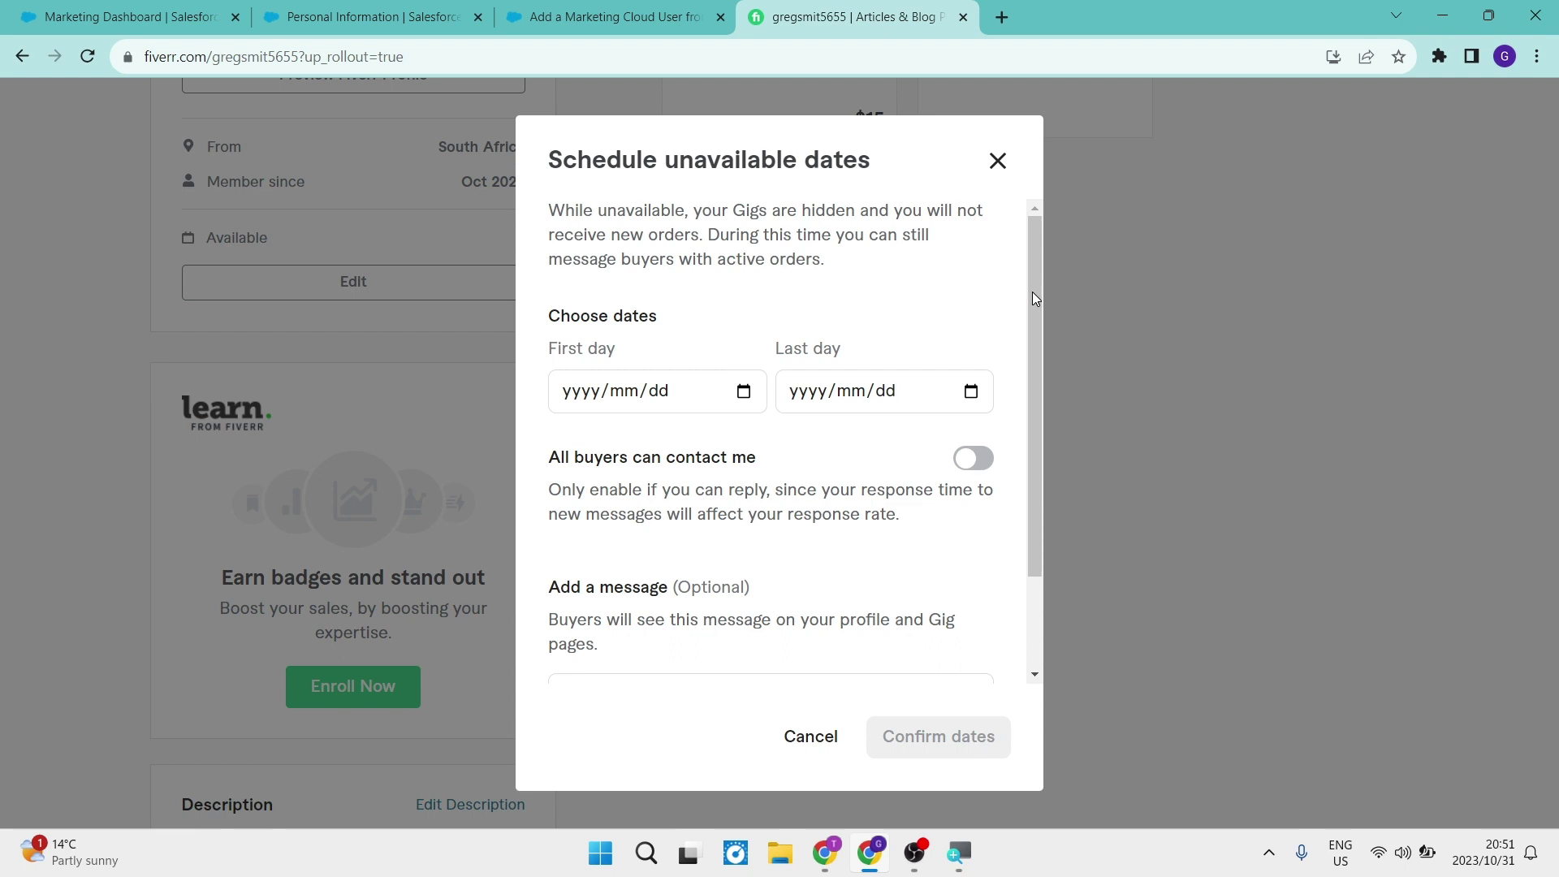
drag(1035, 298, 1059, 149)
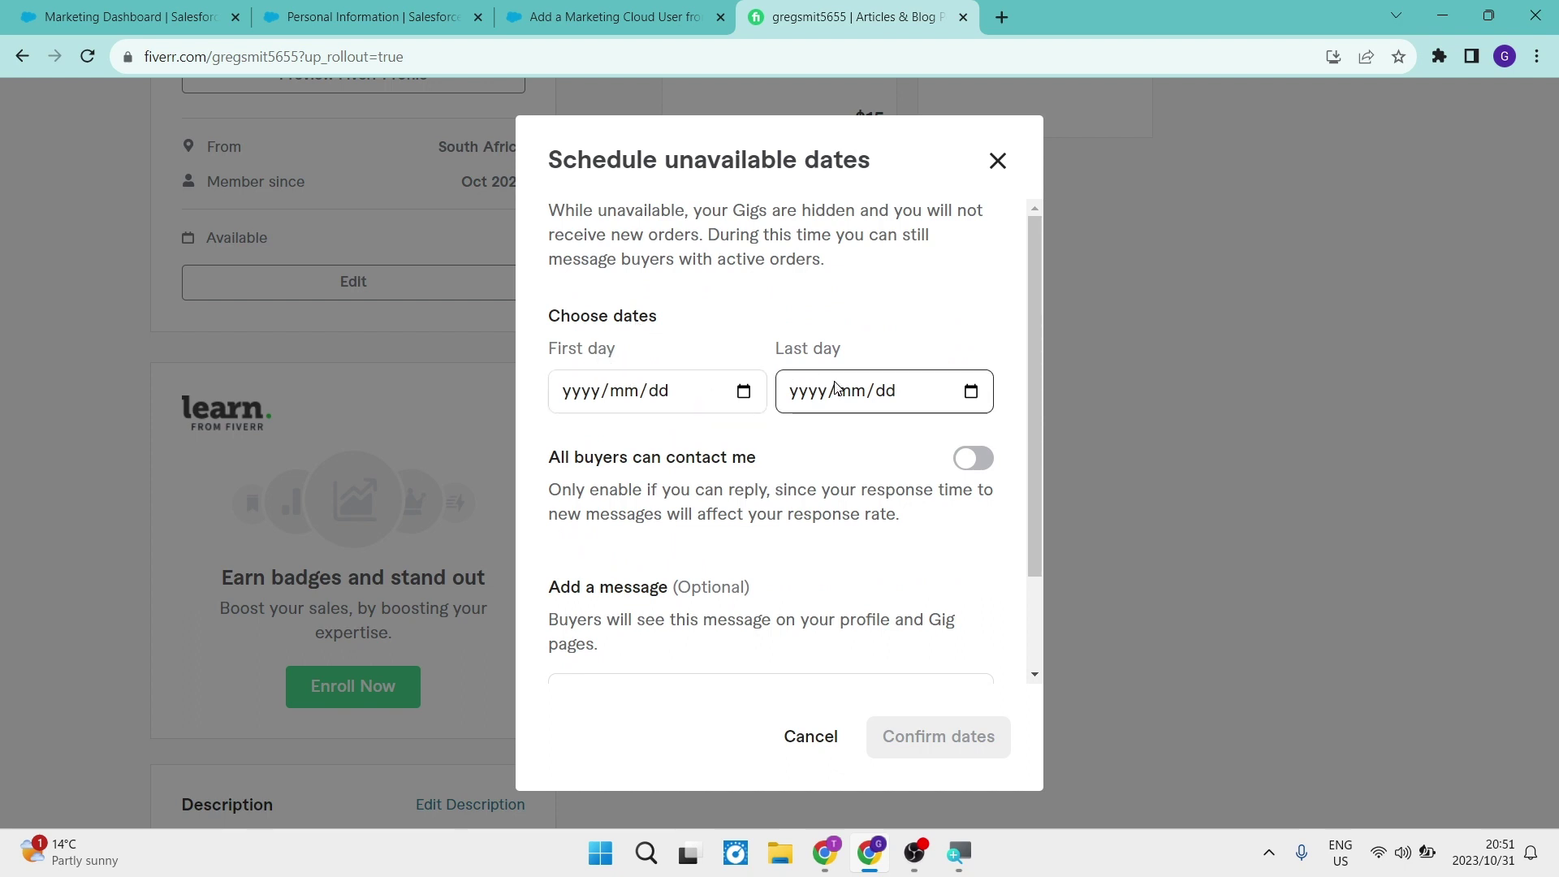
click(977, 469)
scroll(671, 599, down, 2)
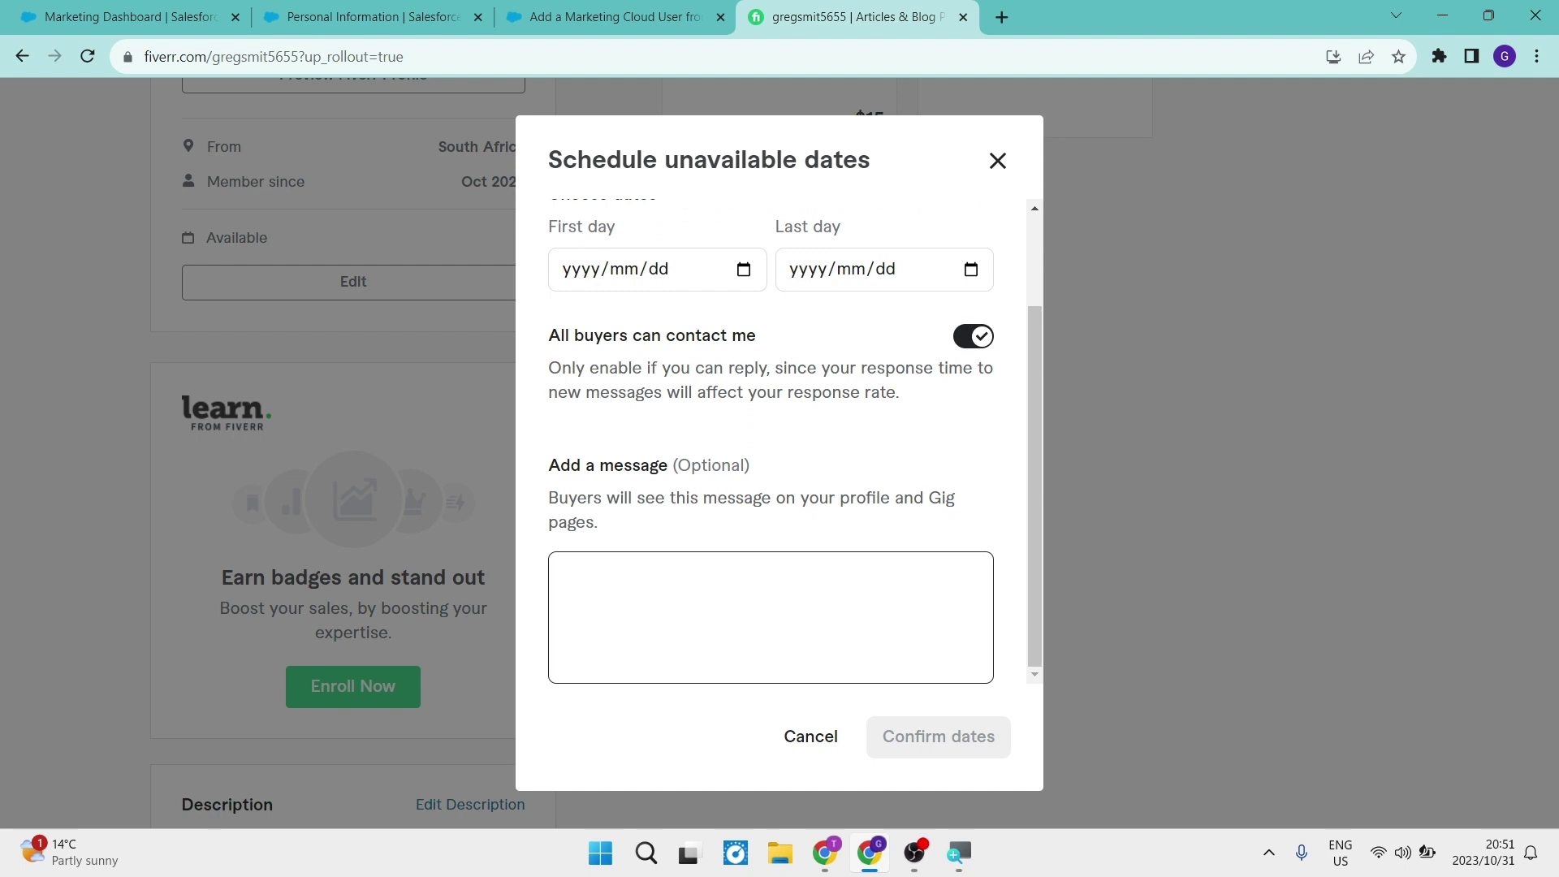
click(566, 572)
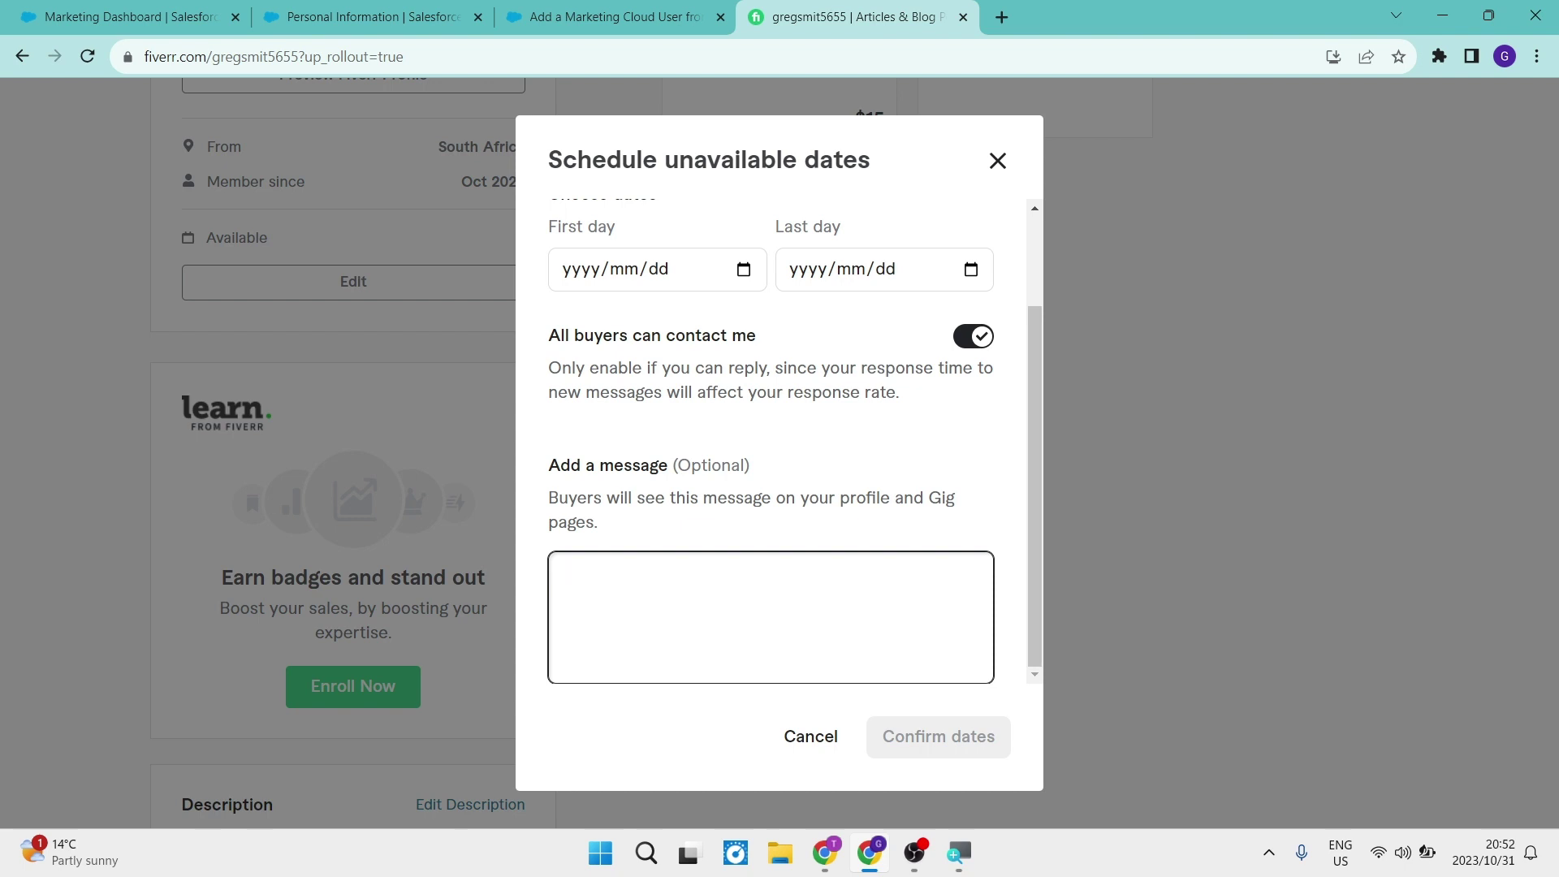
click(797, 741)
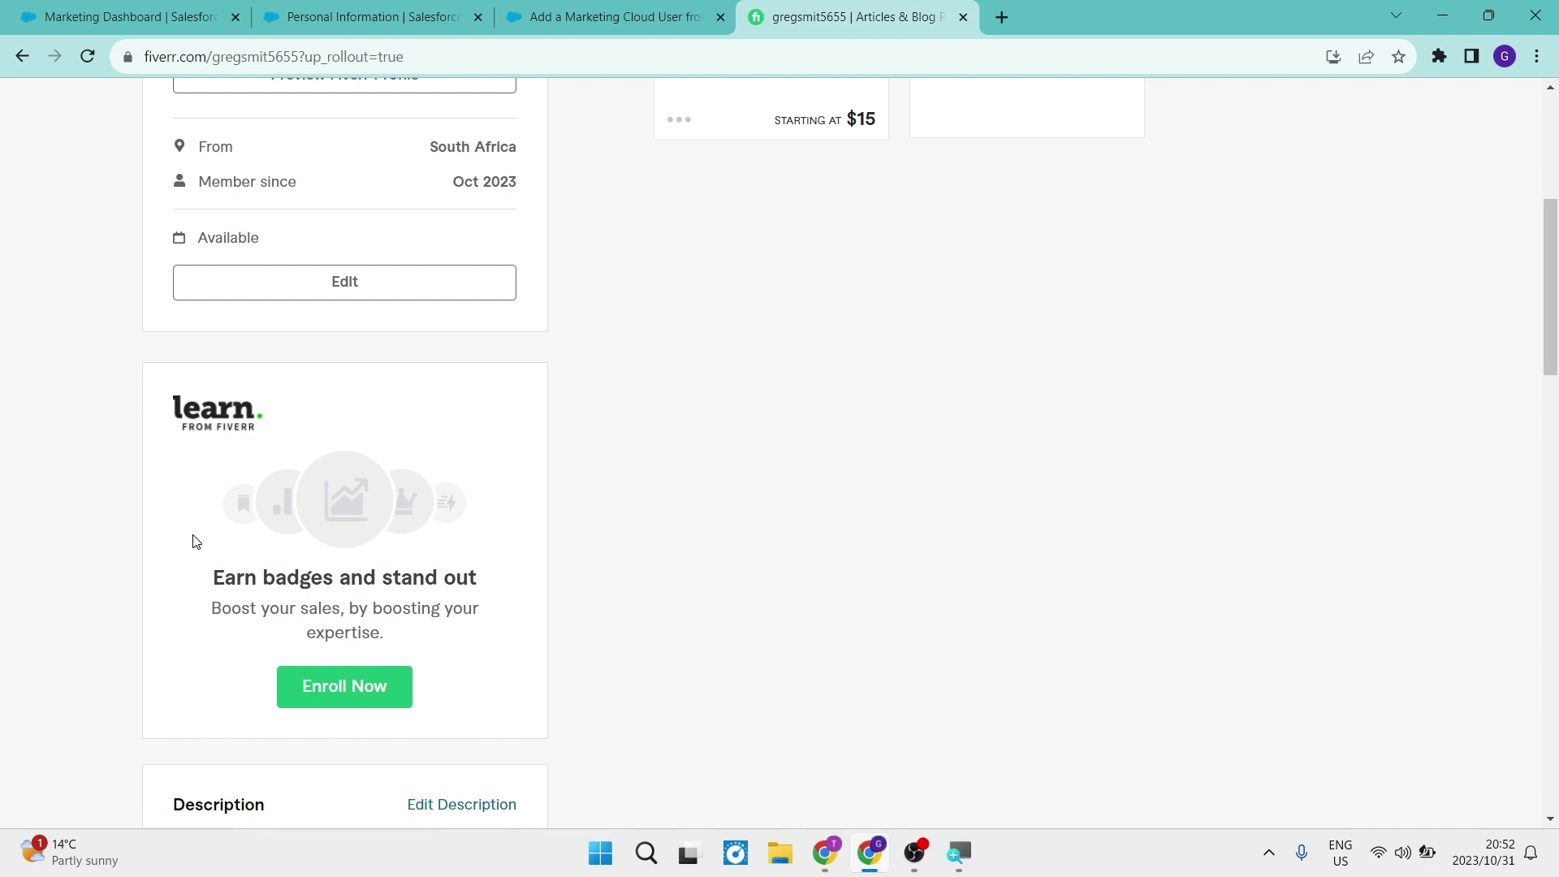
Step: Open learn.fiverr.com's courses in a new tab via Enroll Now, then return to the profile tab
scroll(196, 542, down, 2)
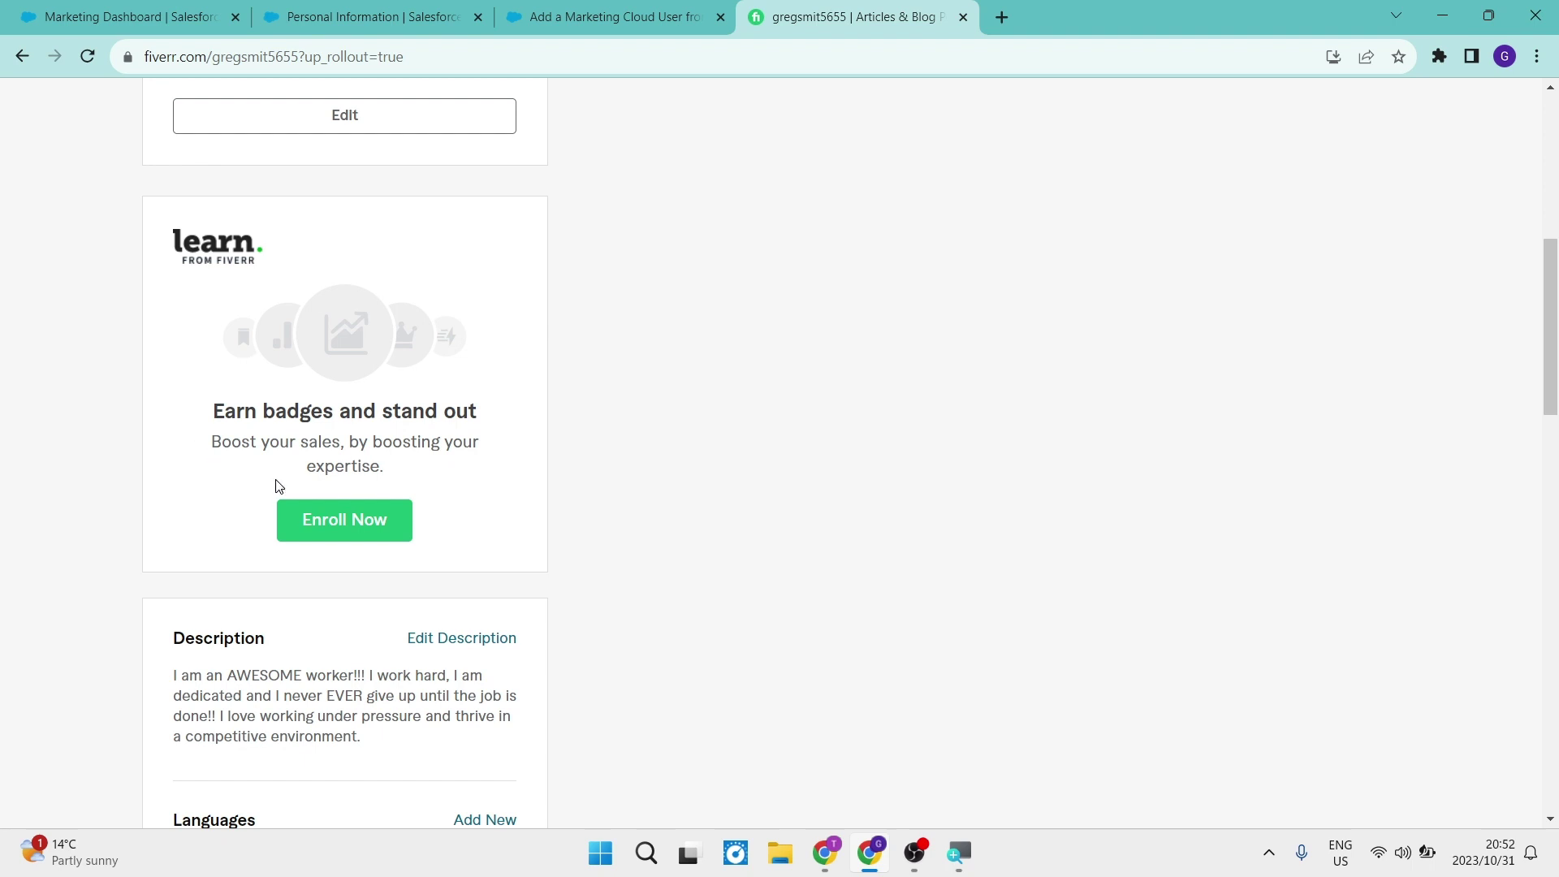
click(332, 527)
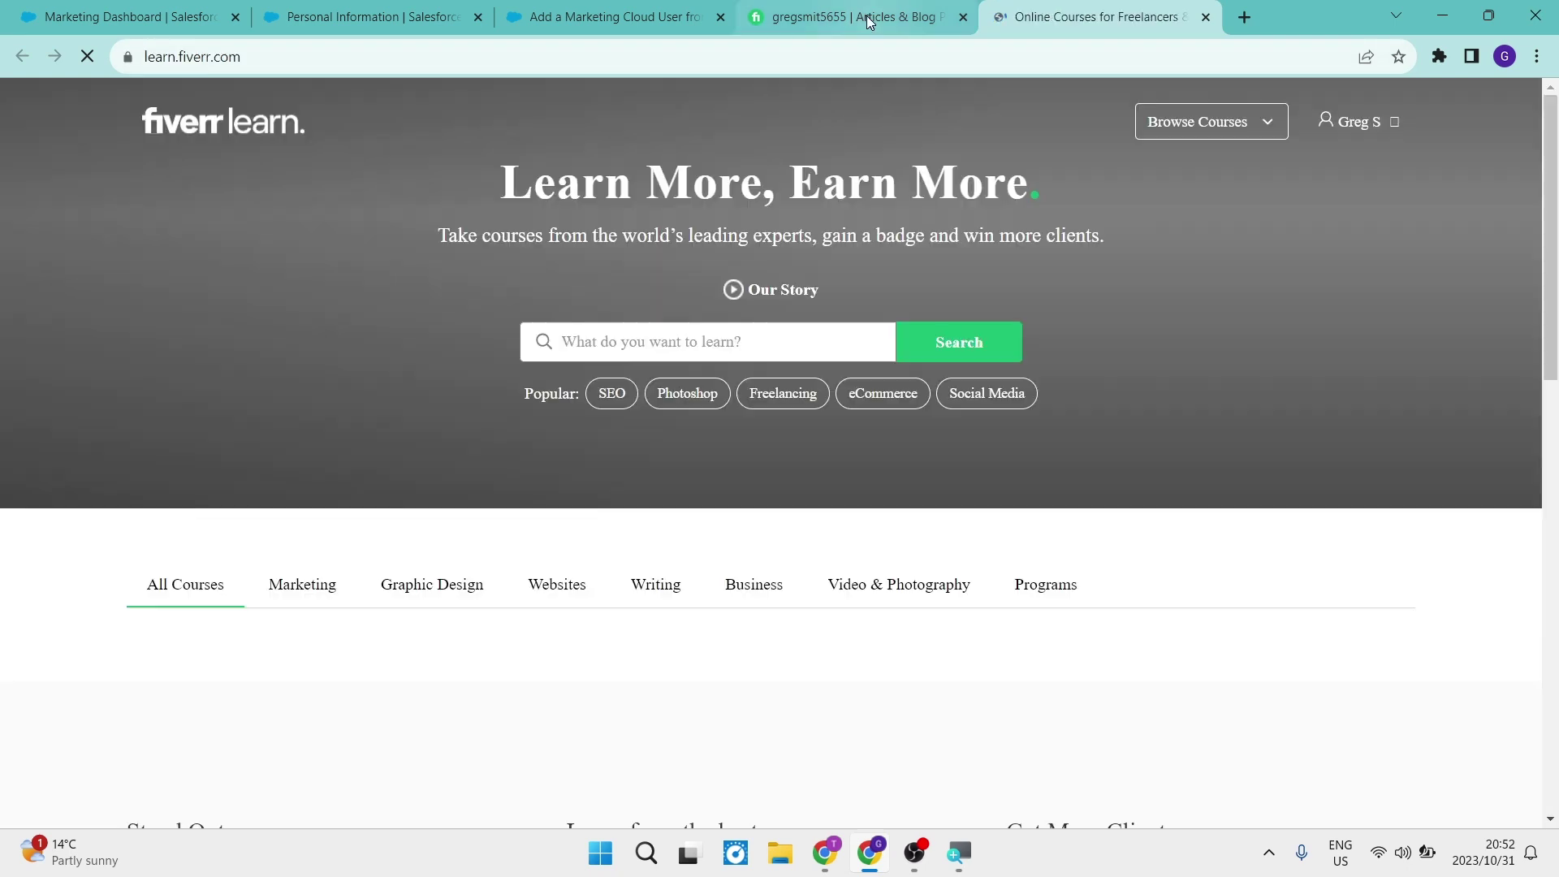
click(867, 20)
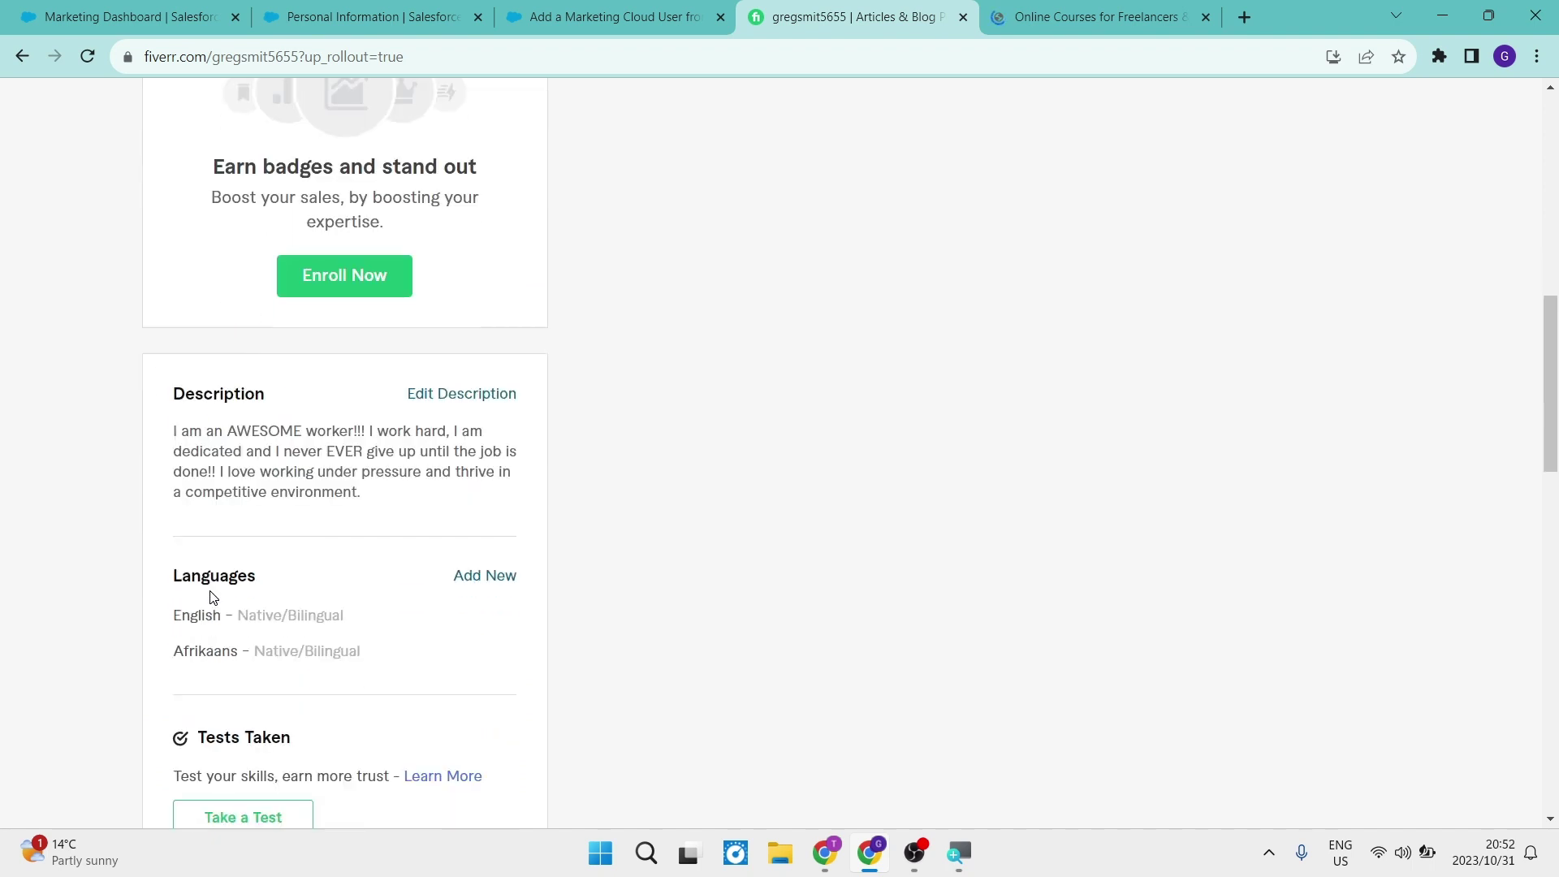
mouse_move(333, 299)
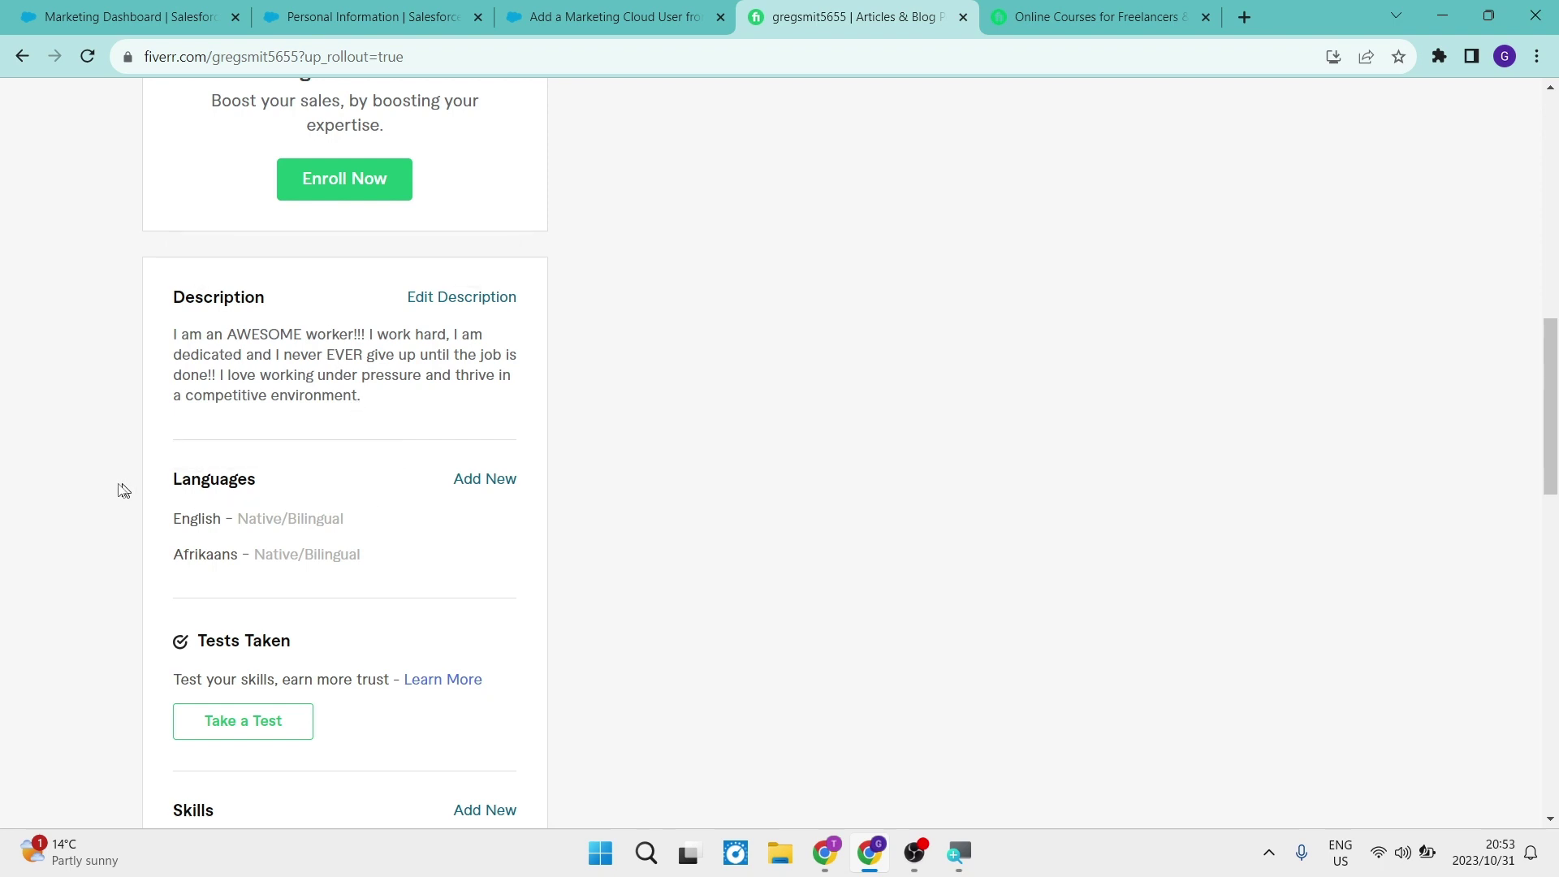
scroll(125, 509, down, 2)
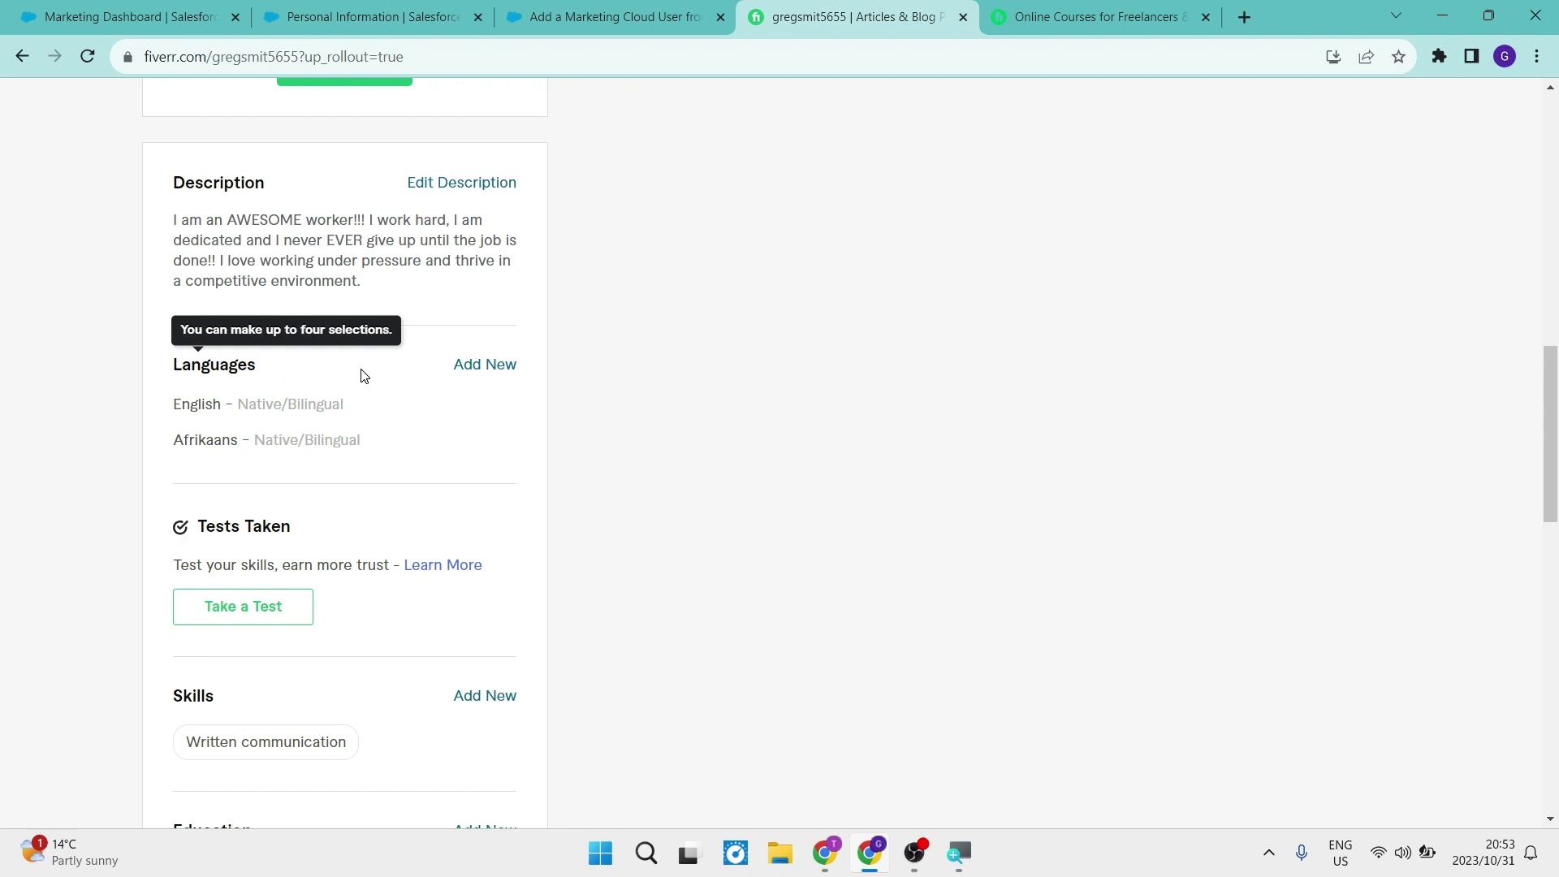
Step: Add Finnish at Basic level as the third profile language, under English and Afrikaans
click(490, 365)
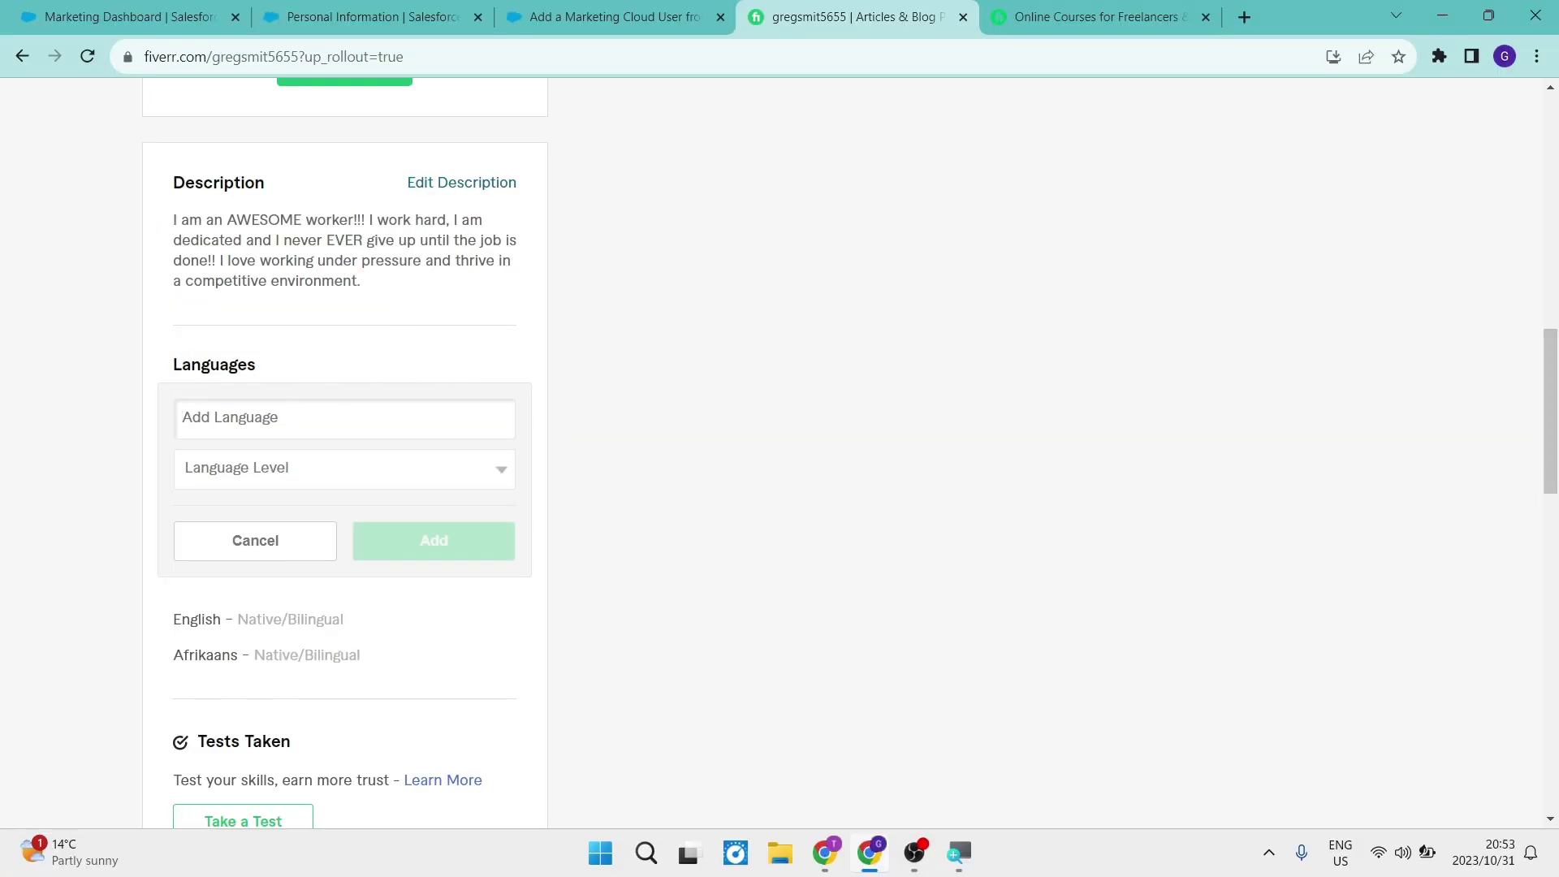
text(S)
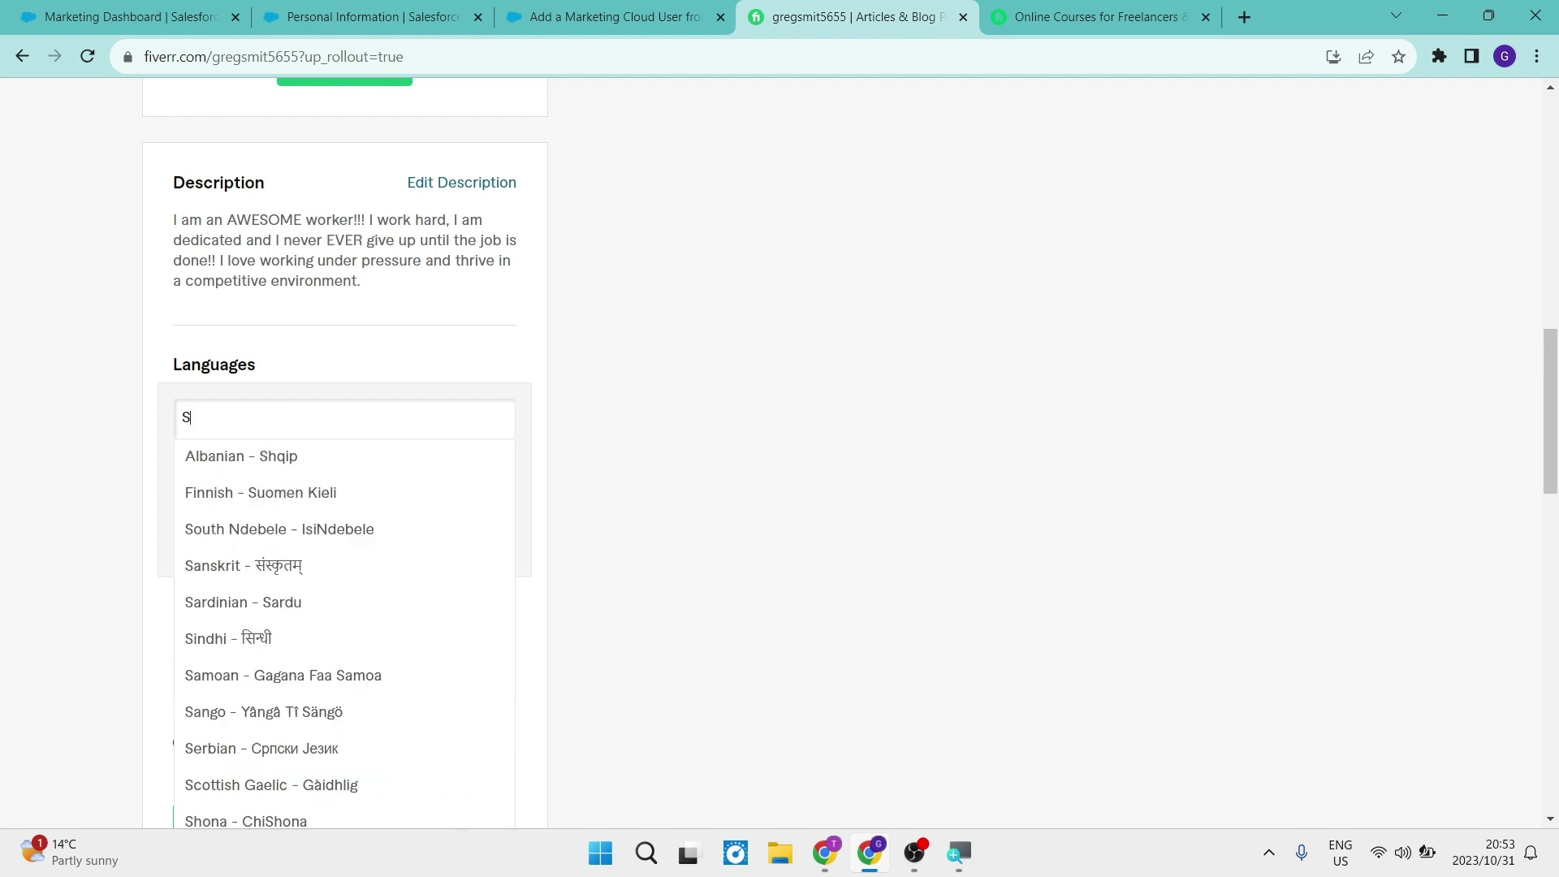
click(284, 493)
click(316, 478)
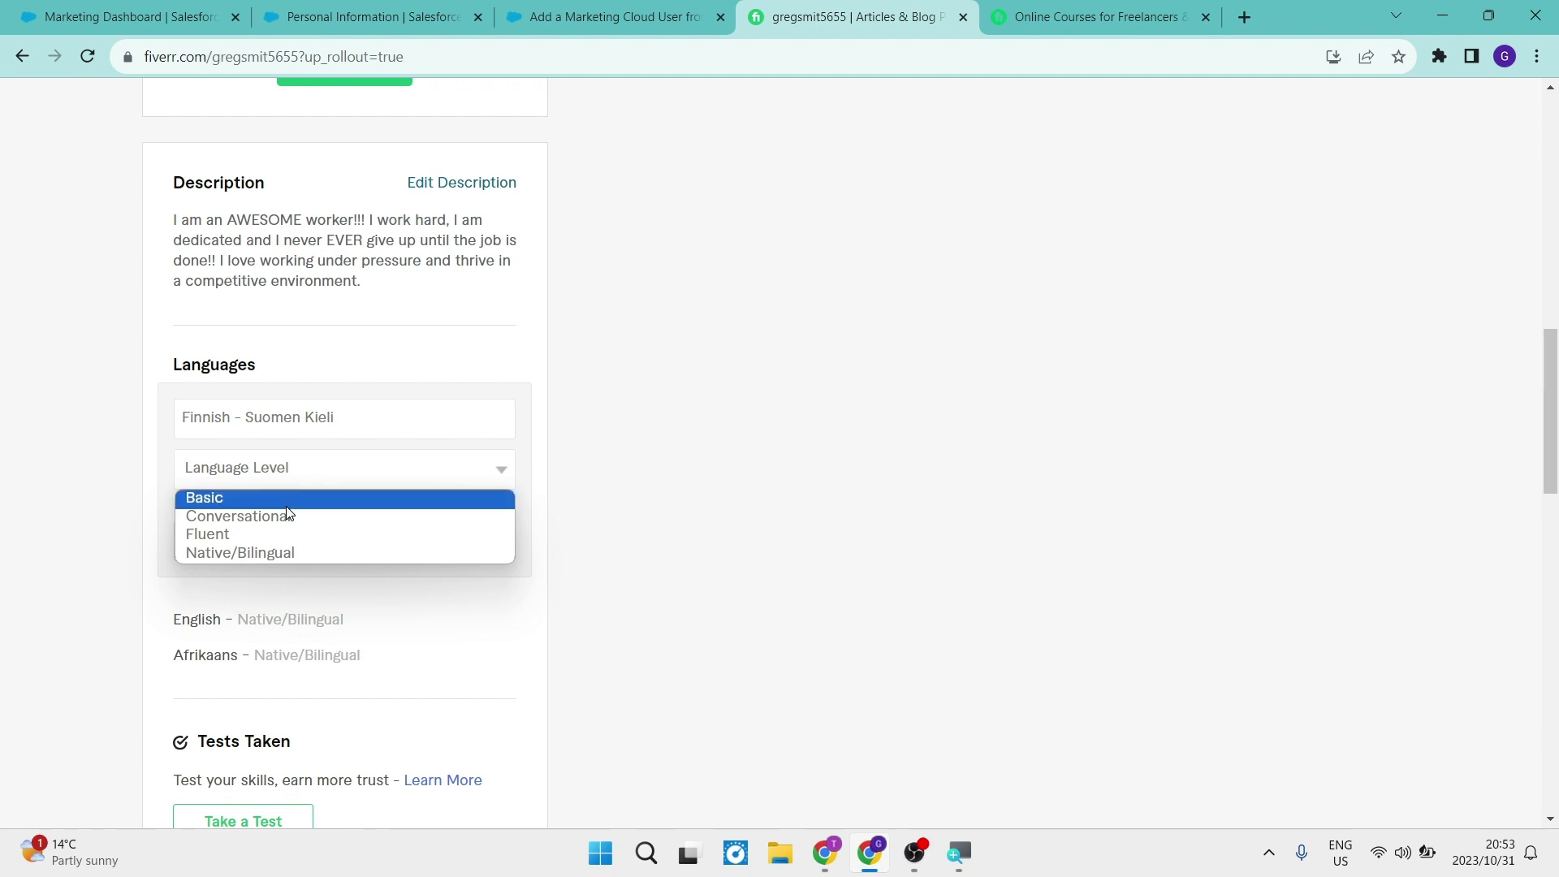
click(291, 503)
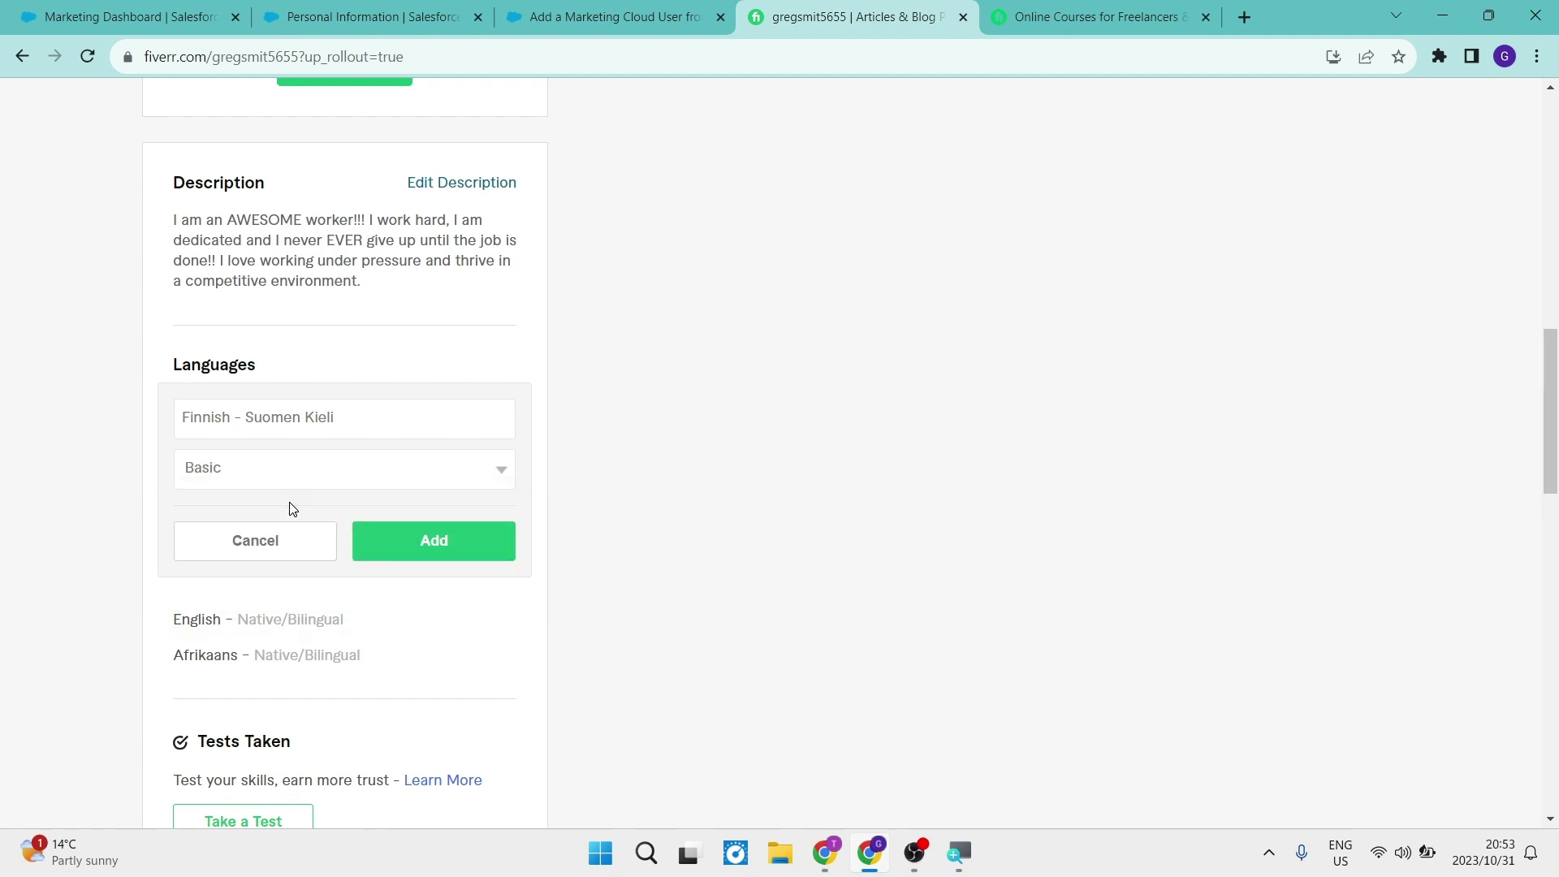
click(399, 552)
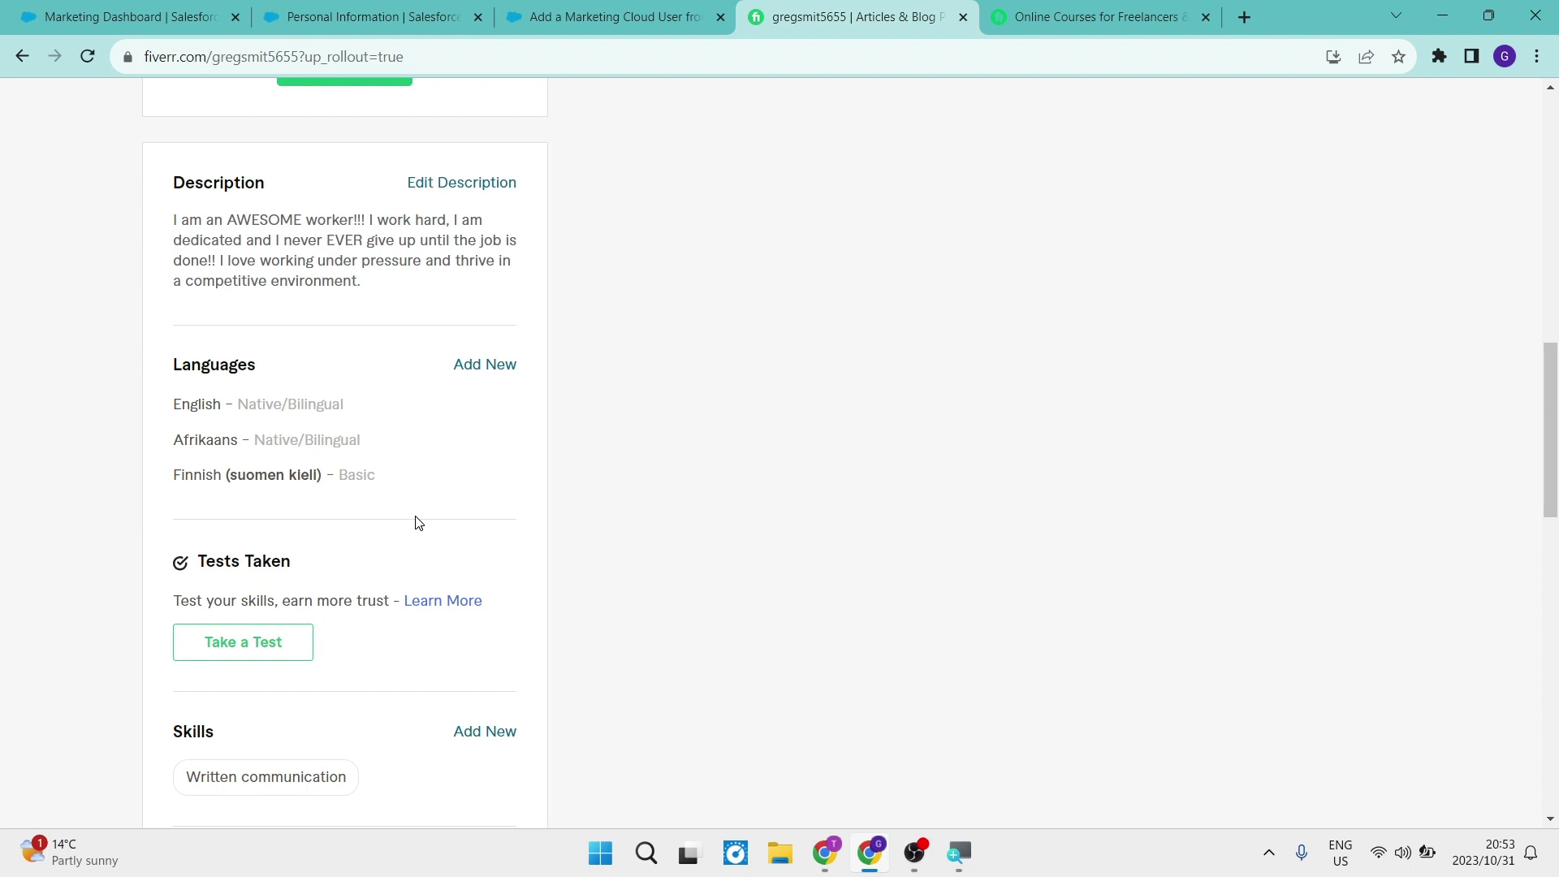
scroll(418, 522, down, 1)
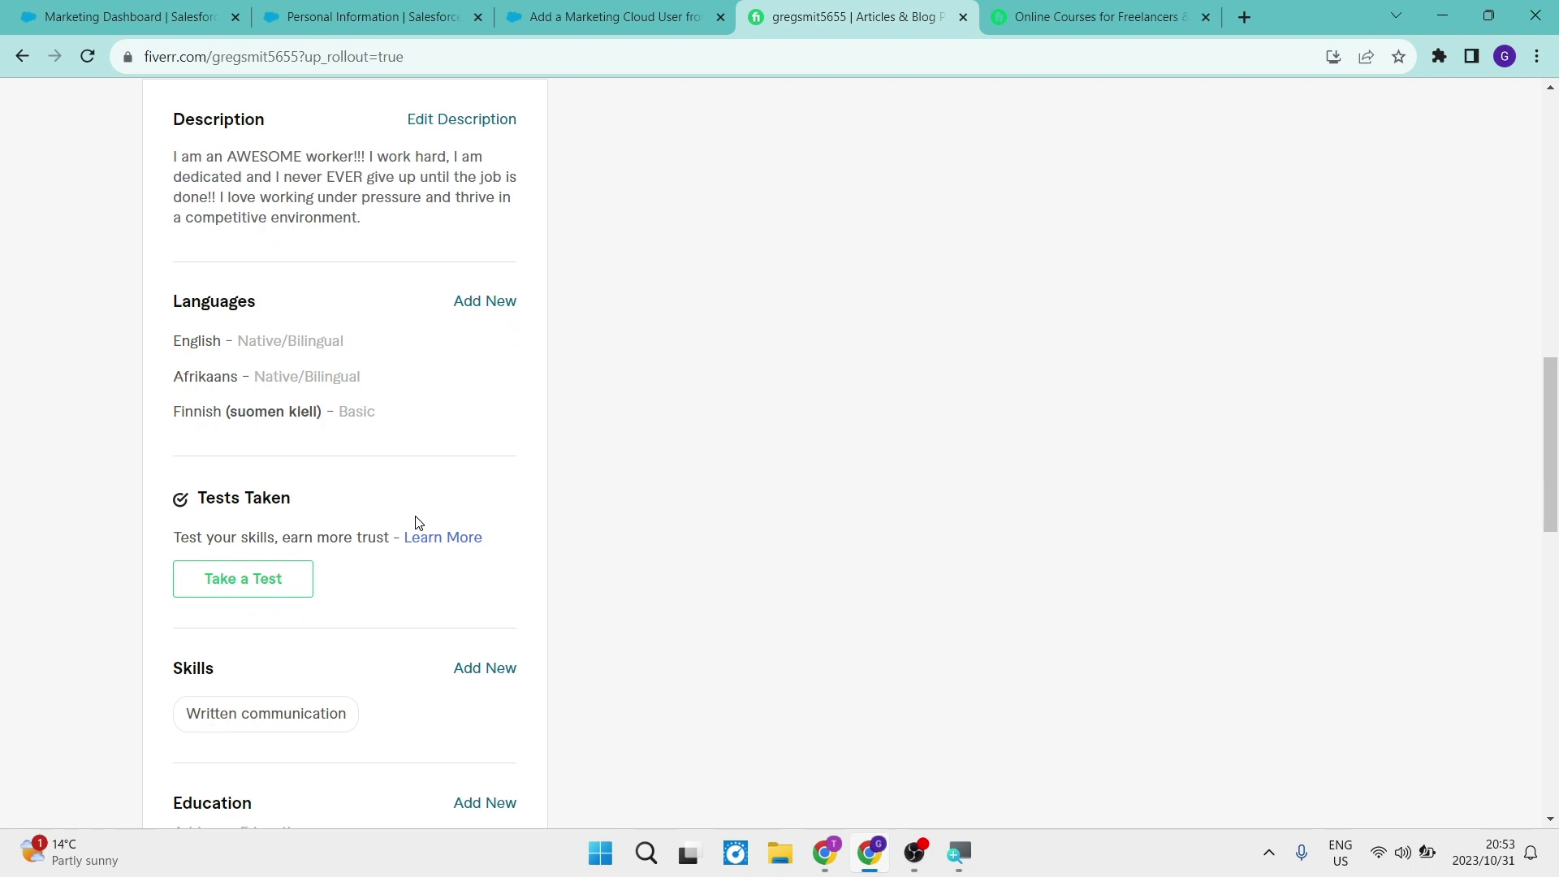
scroll(418, 523, down, 3)
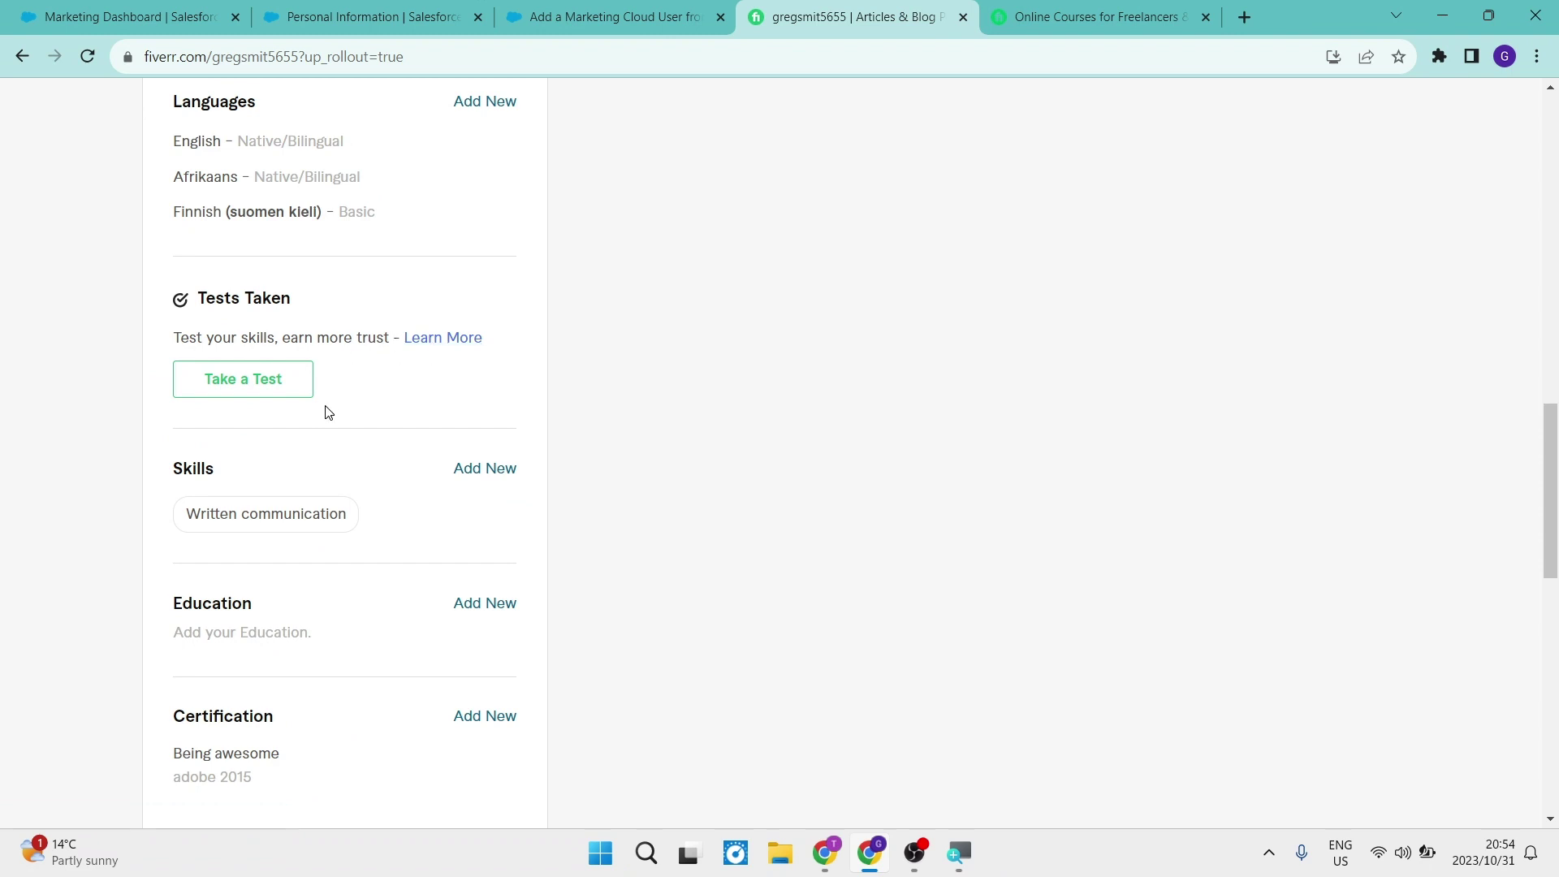
click(249, 380)
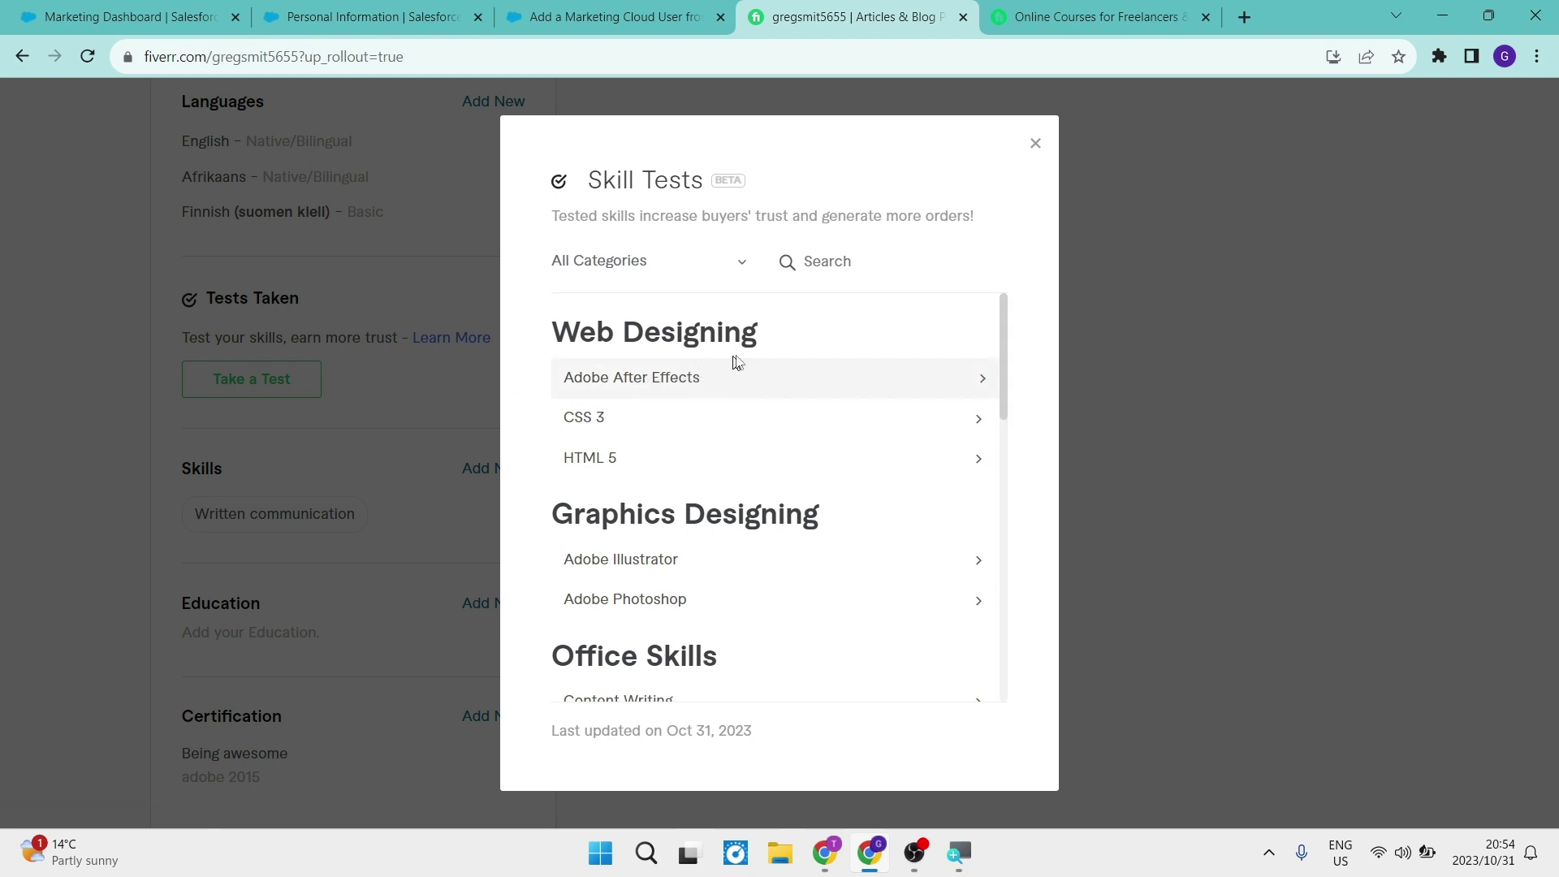
scroll(775, 455, down, 10)
scroll(772, 515, down, 1)
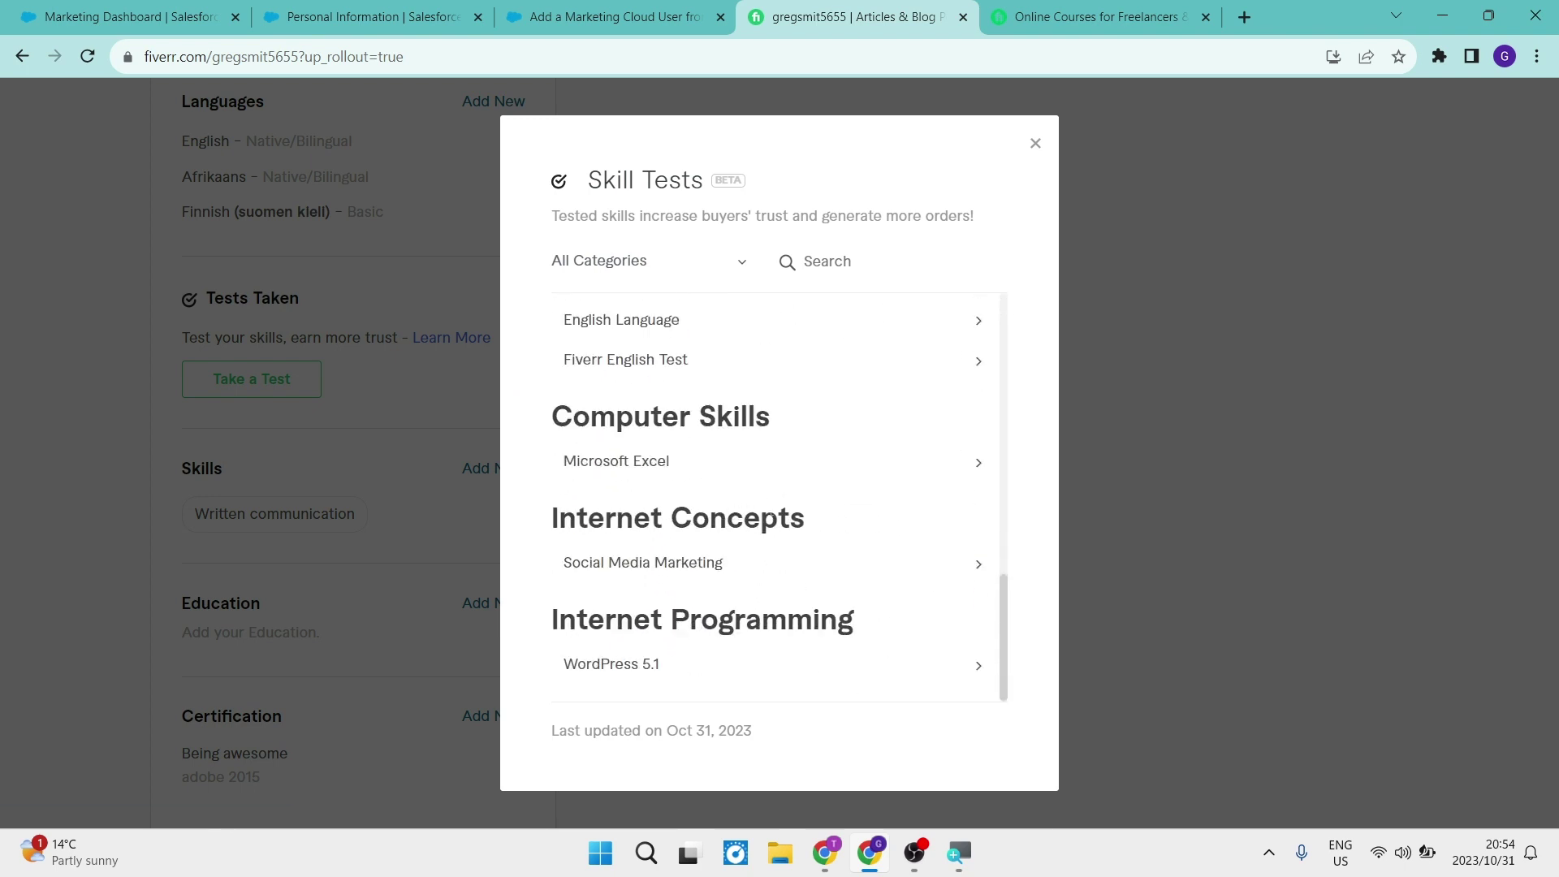
scroll(769, 515, up, 10)
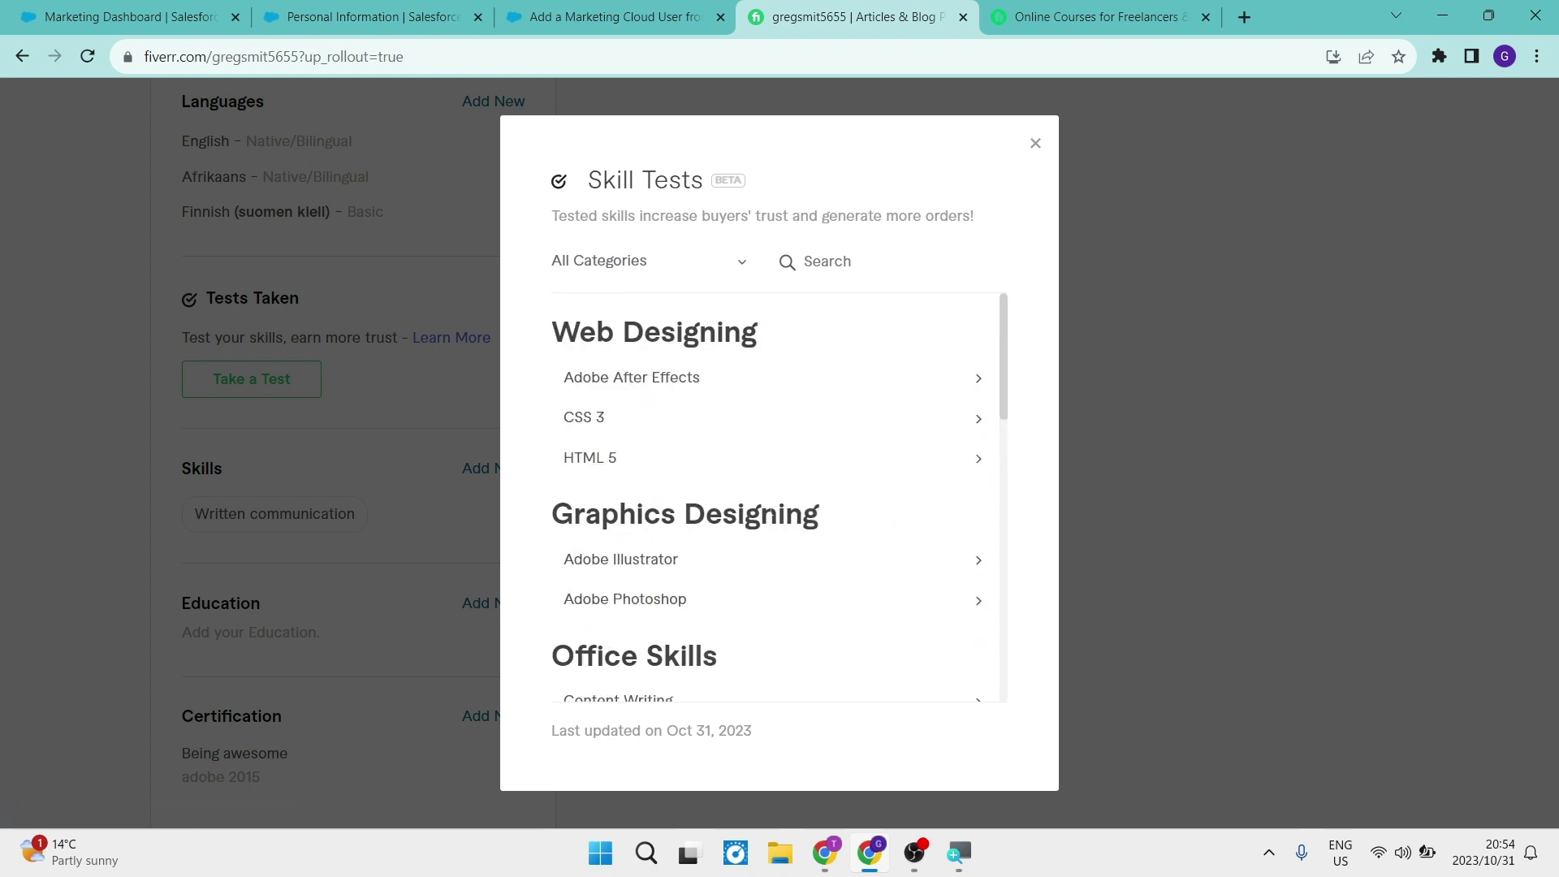
click(1036, 147)
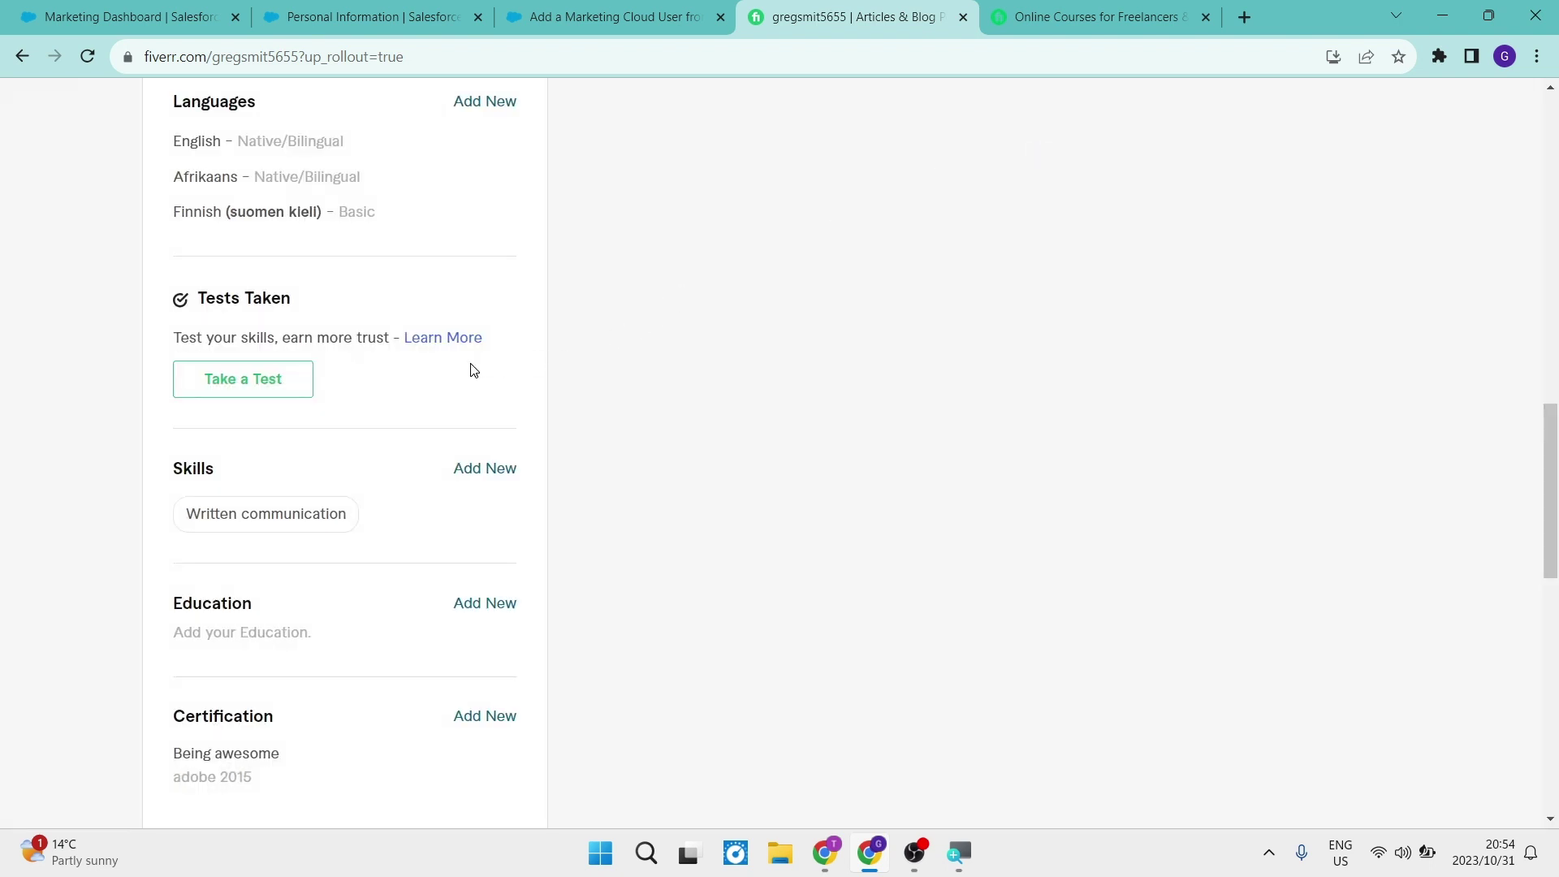
scroll(509, 431, down, 2)
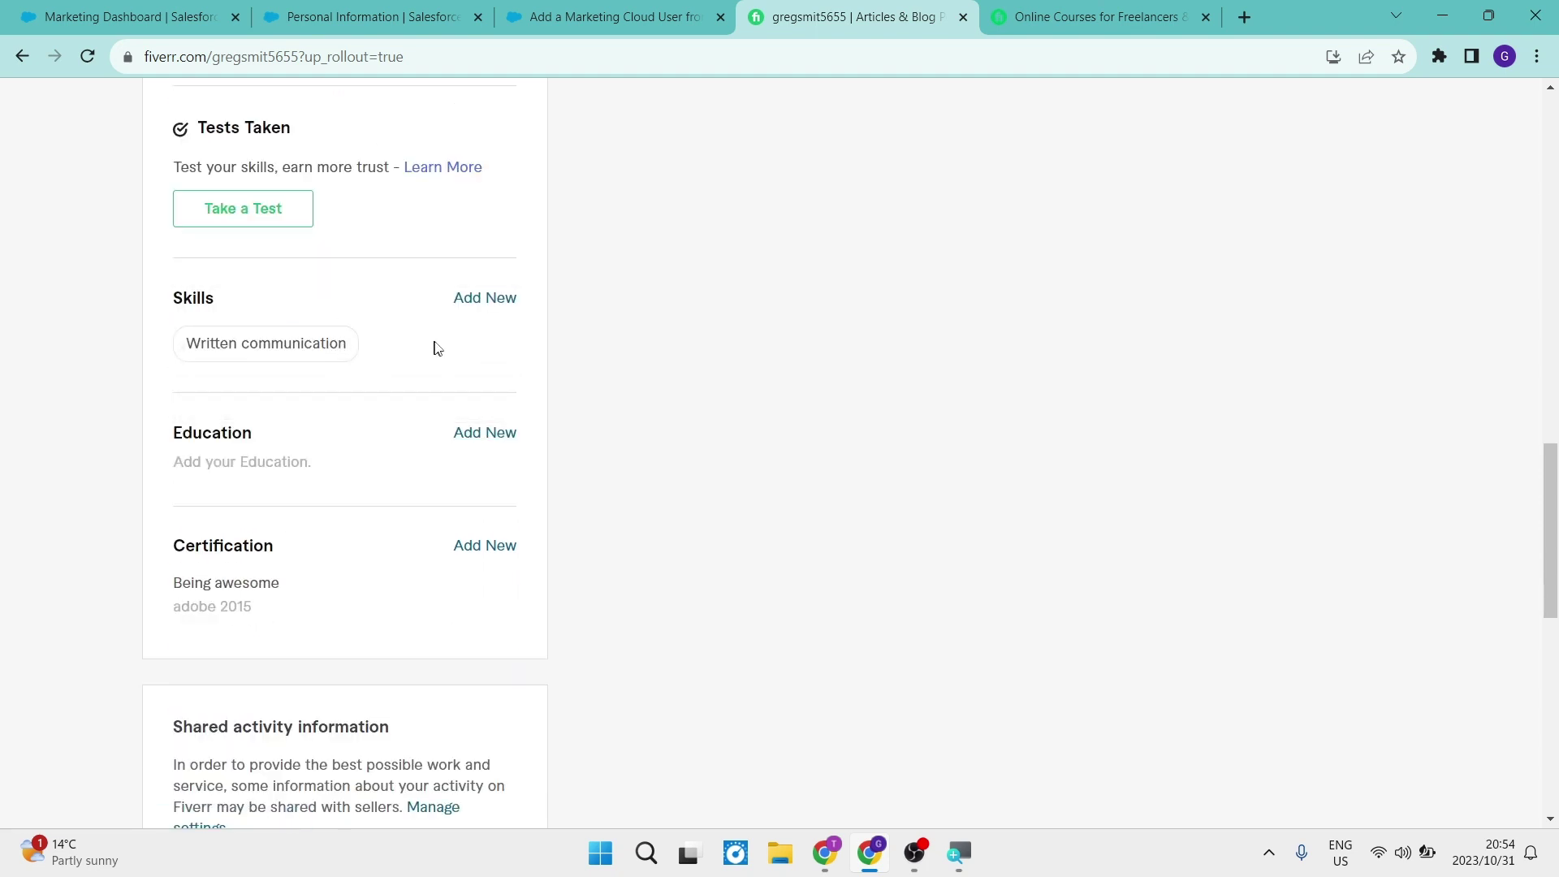
Step: Search 'developer' and add RPA Developer as a skill at Intermediate experience level
click(471, 299)
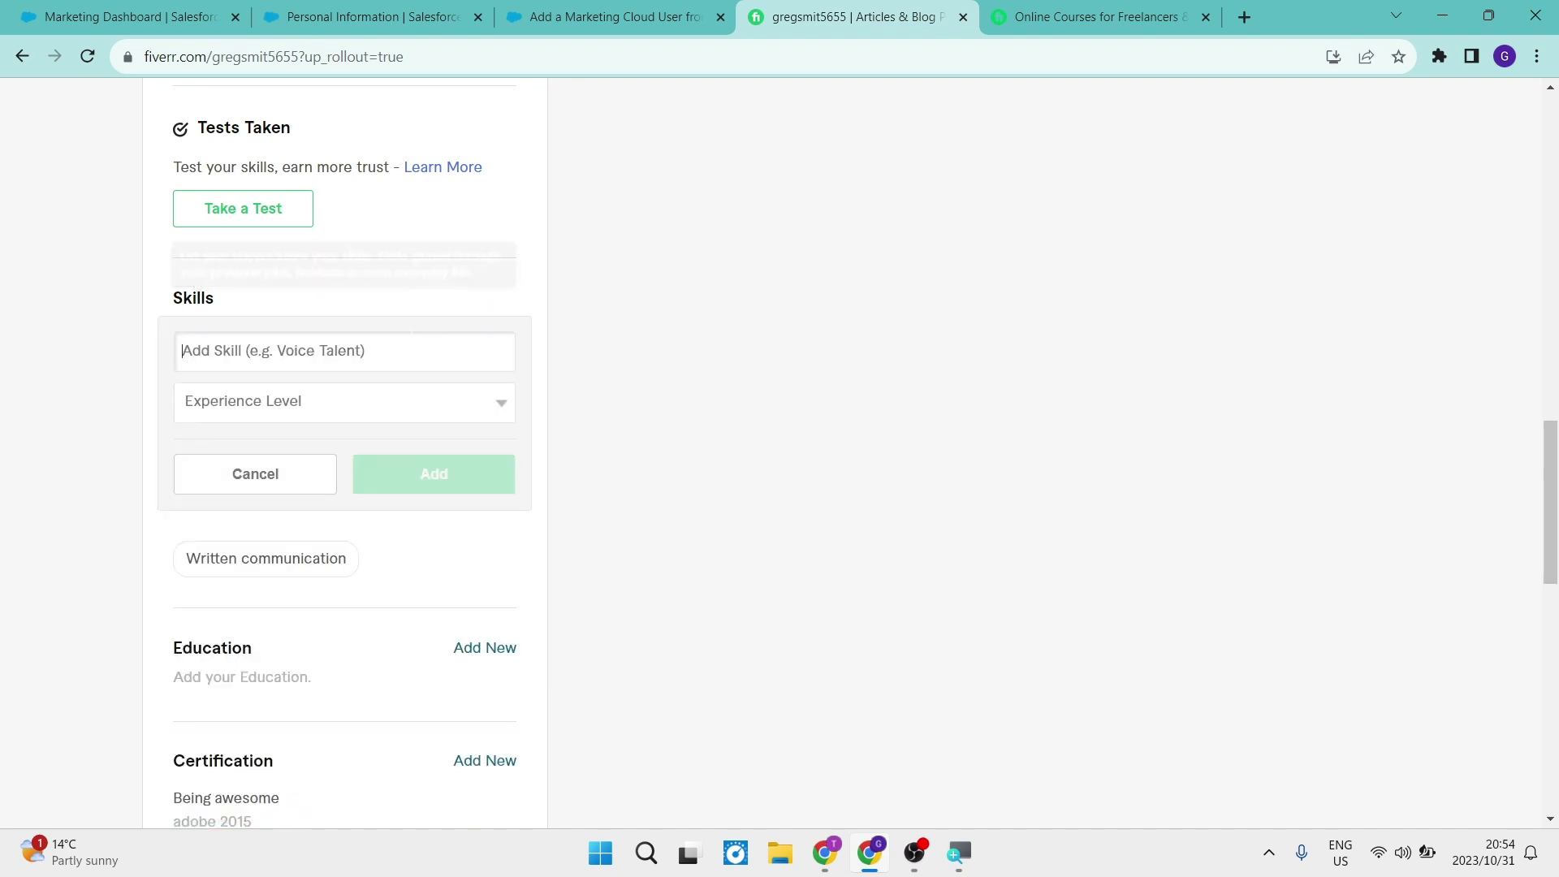
text(d)
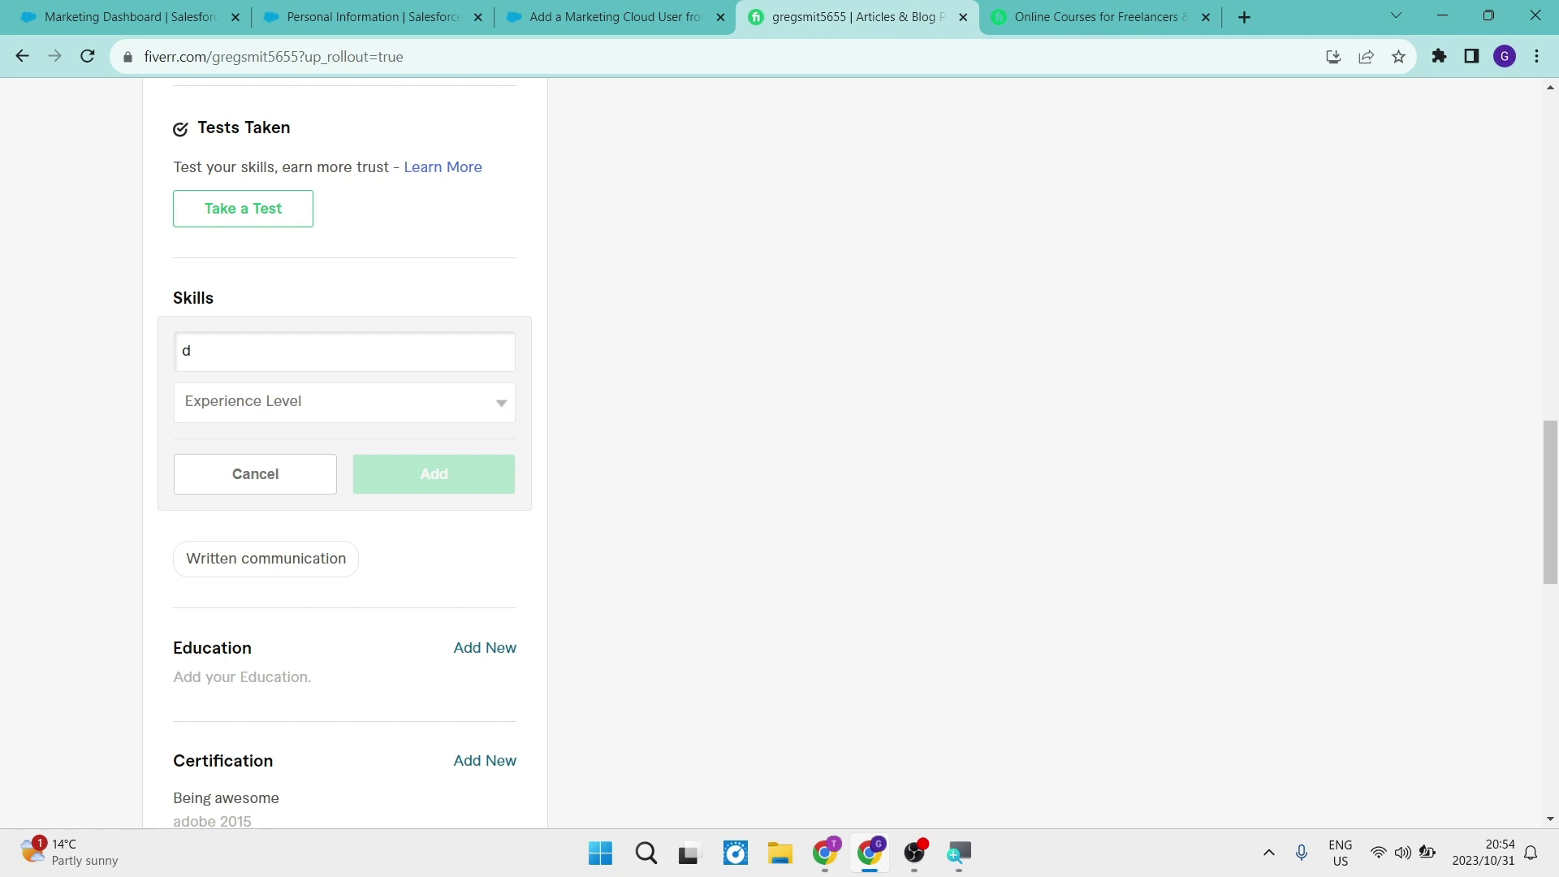
text(eveloper)
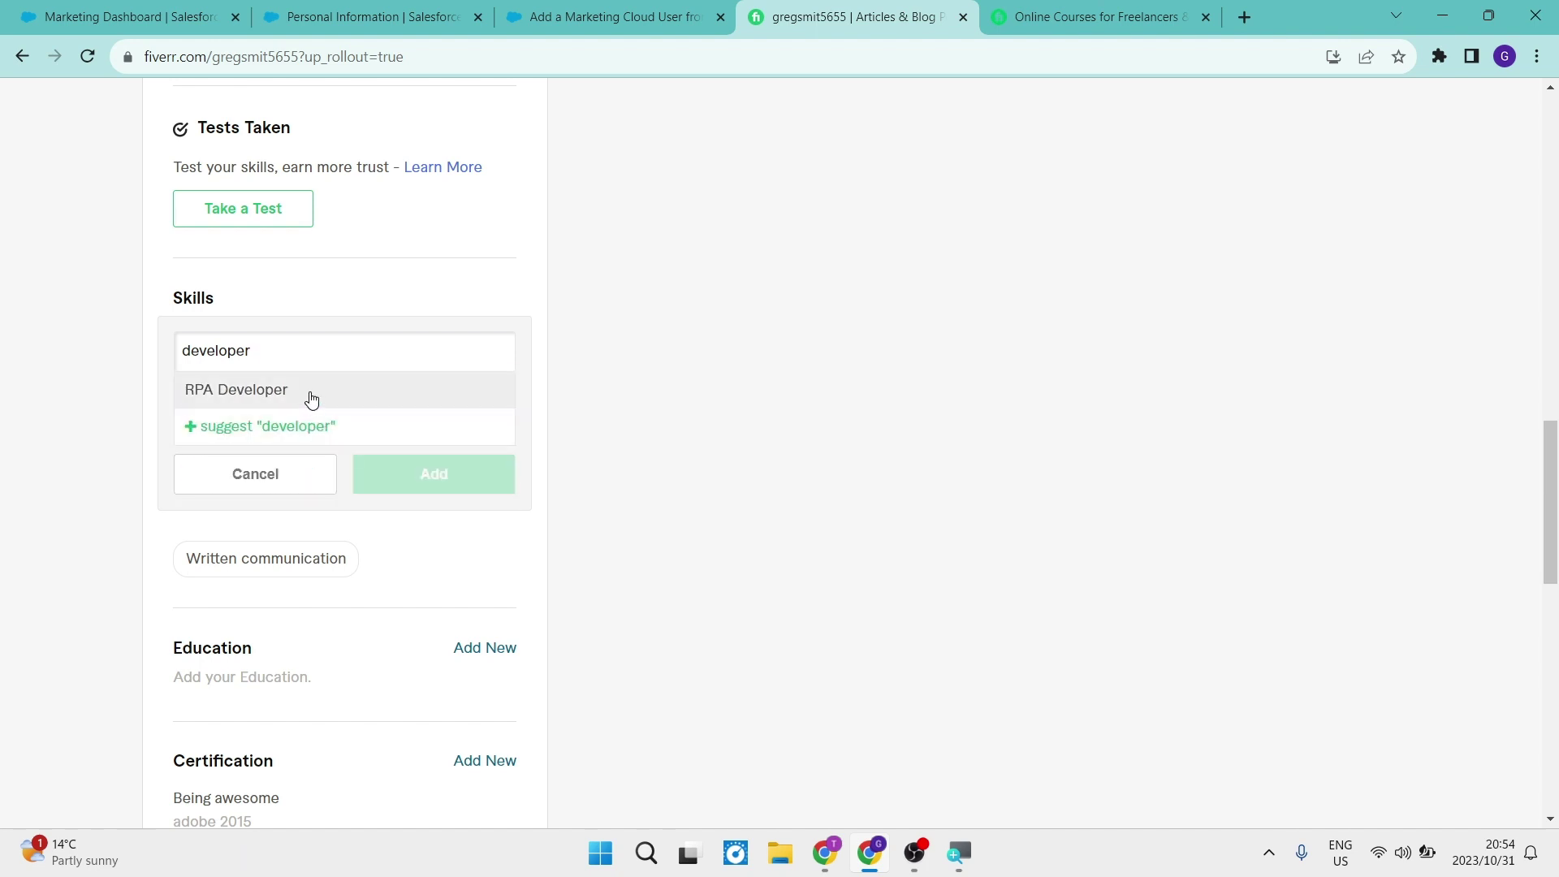
click(311, 400)
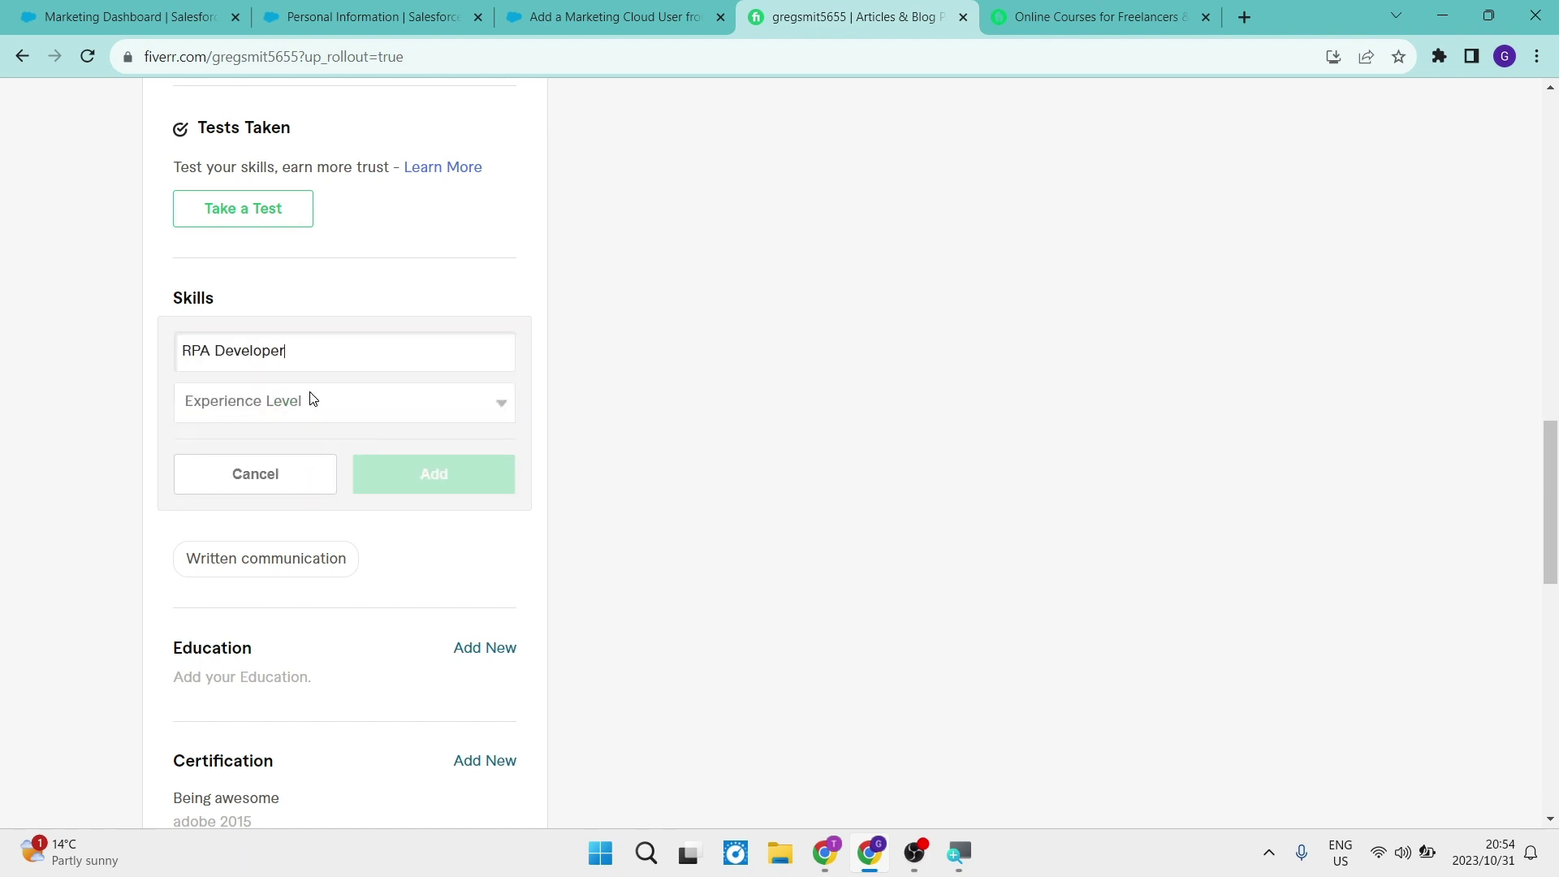
click(314, 403)
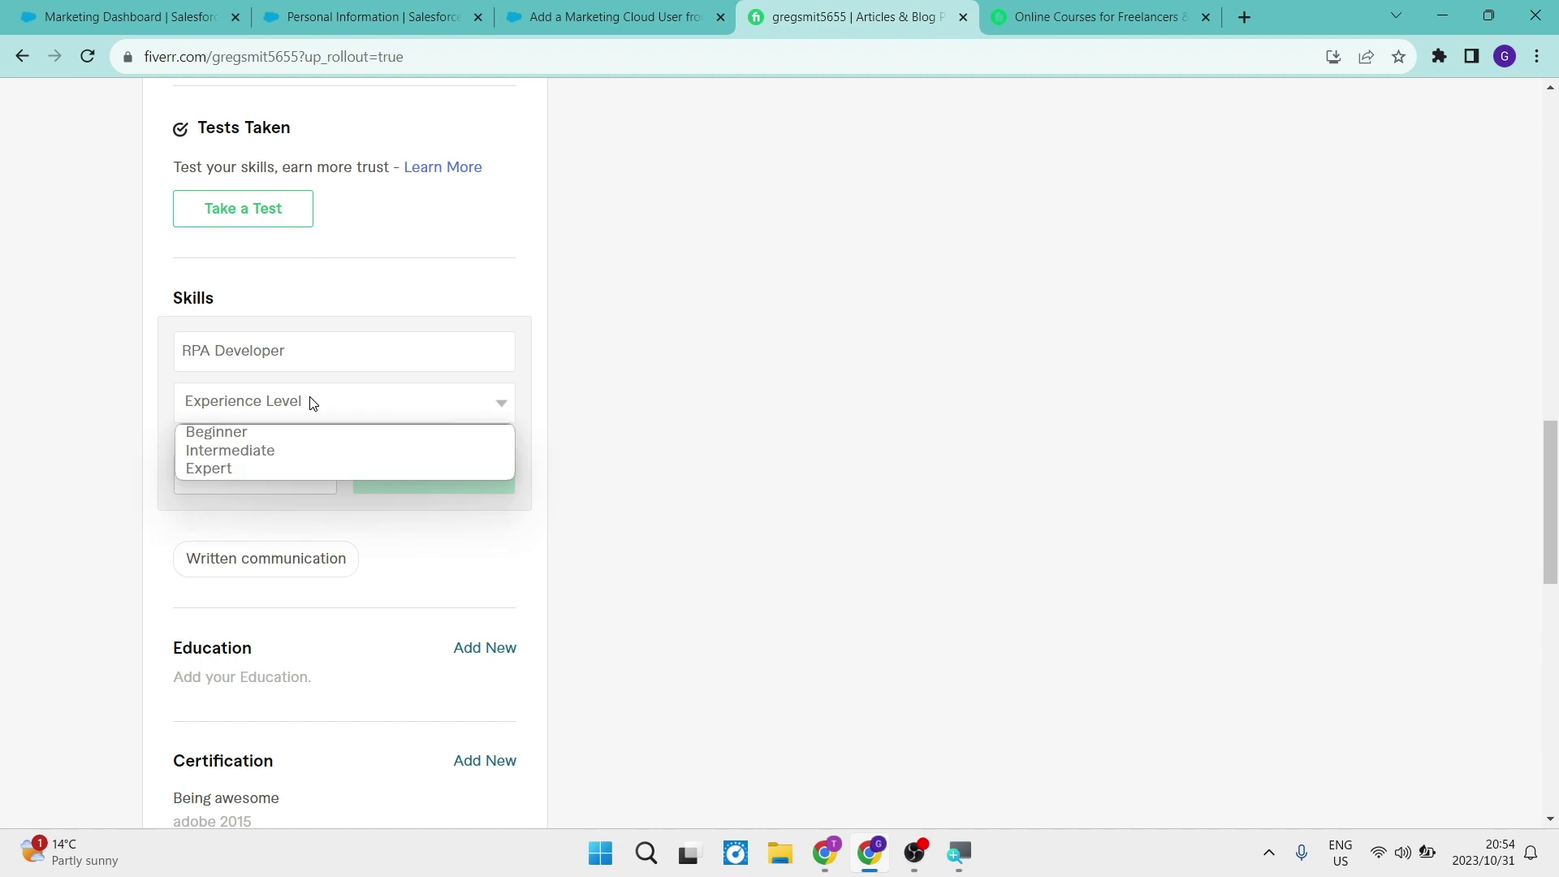
click(297, 455)
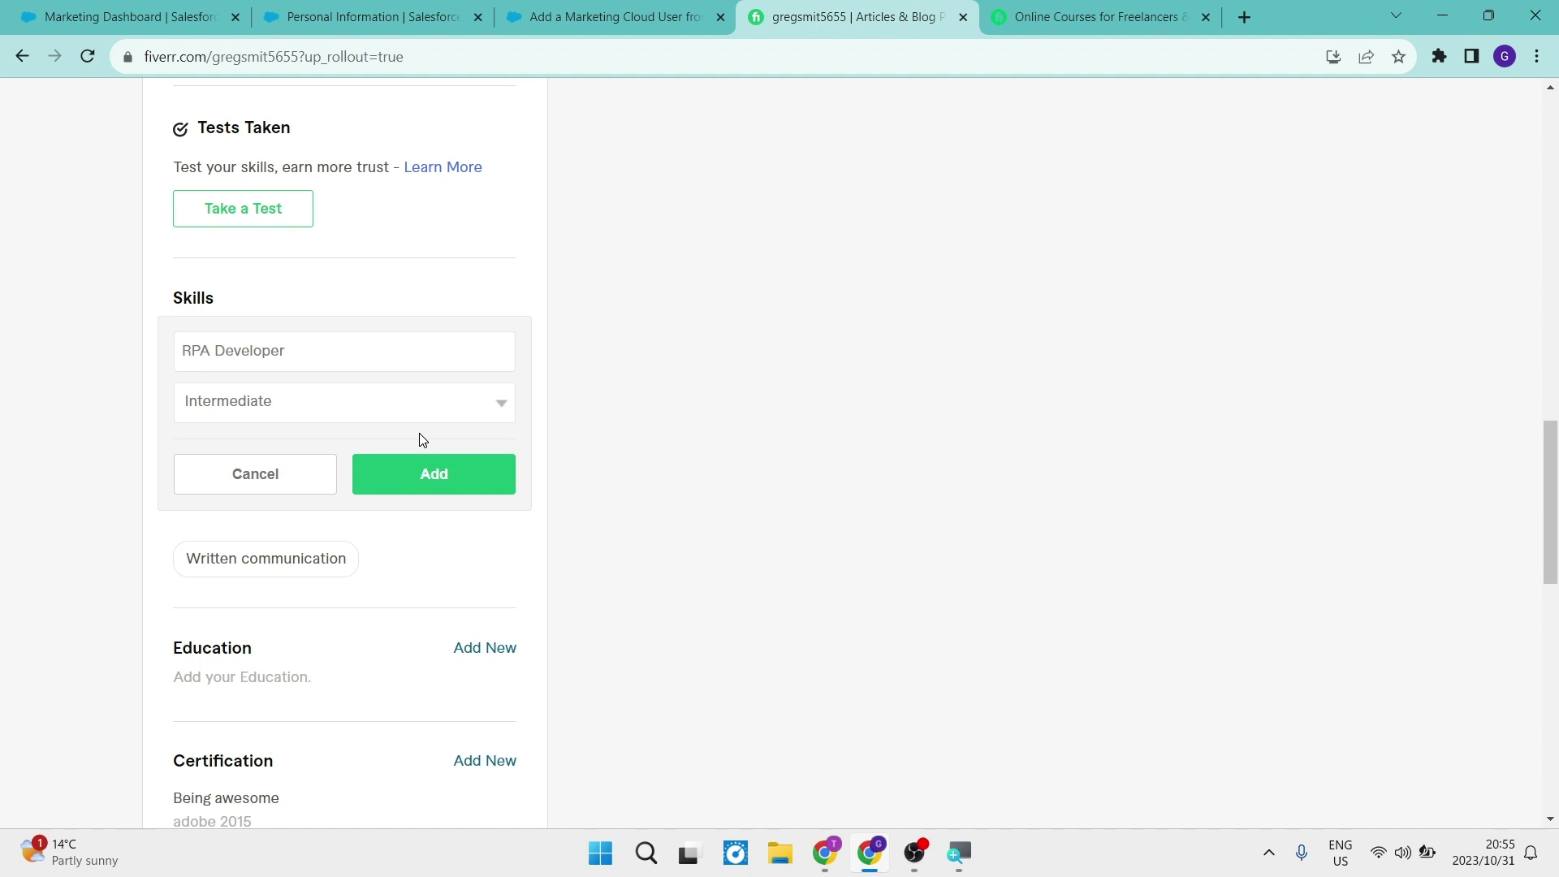
click(432, 481)
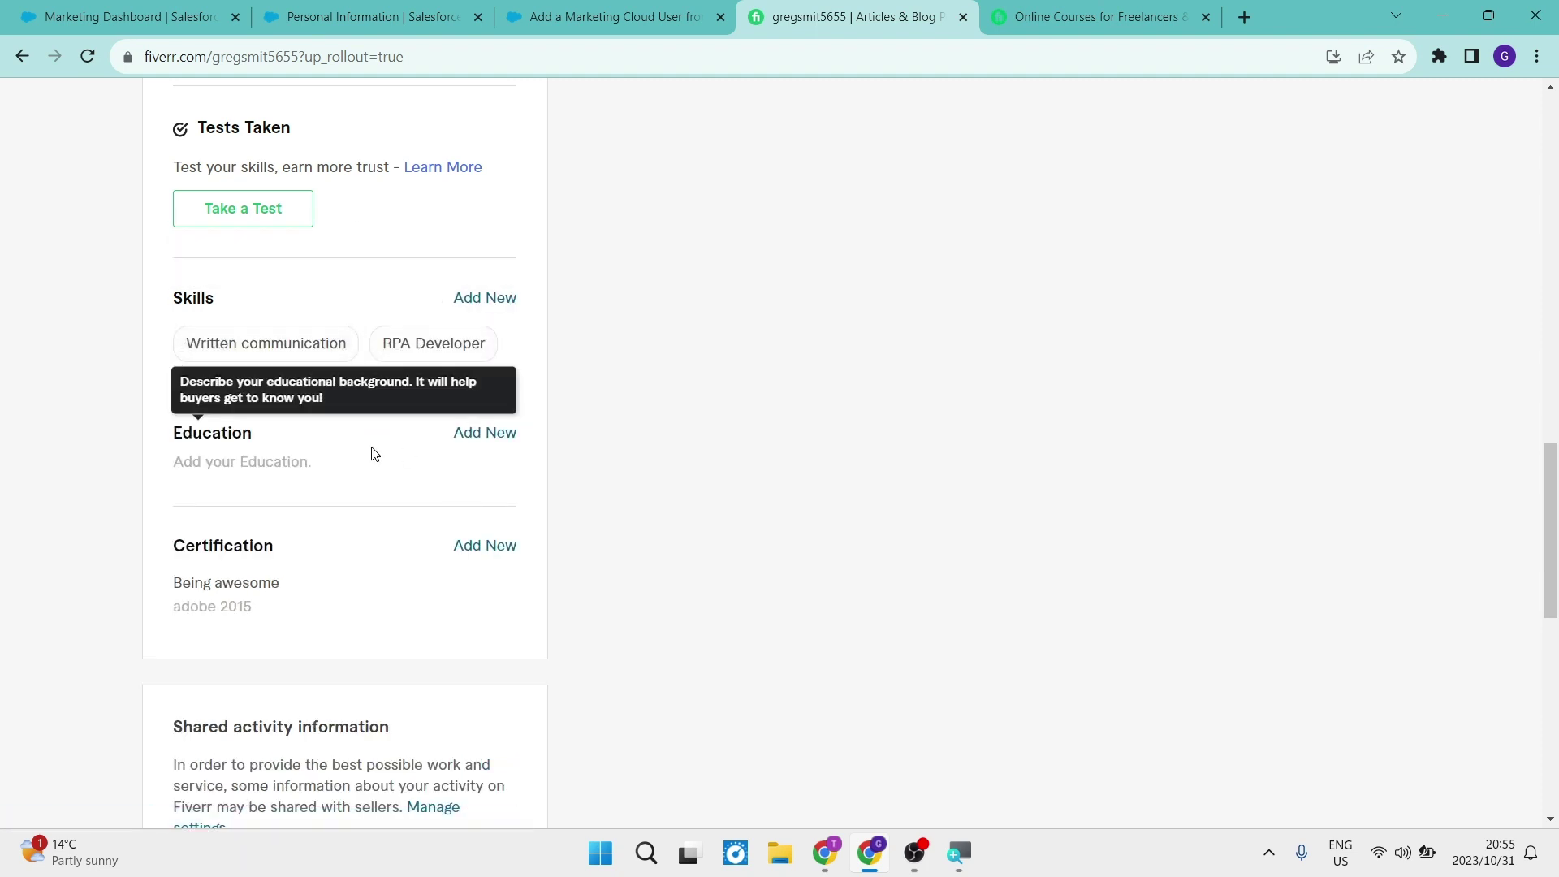
scroll(372, 452, down, 2)
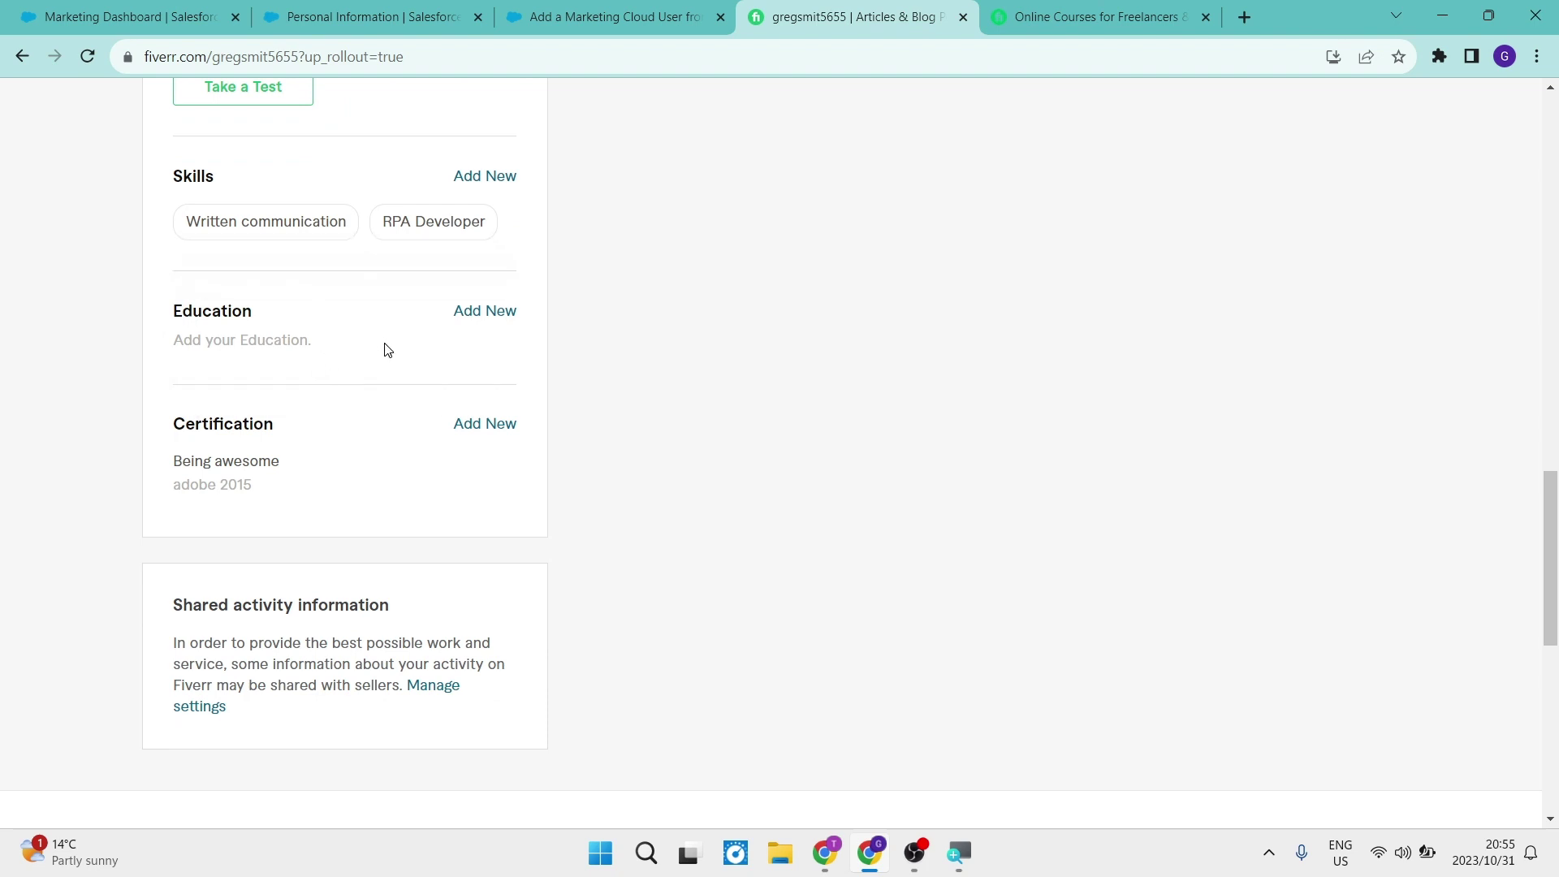
click(483, 317)
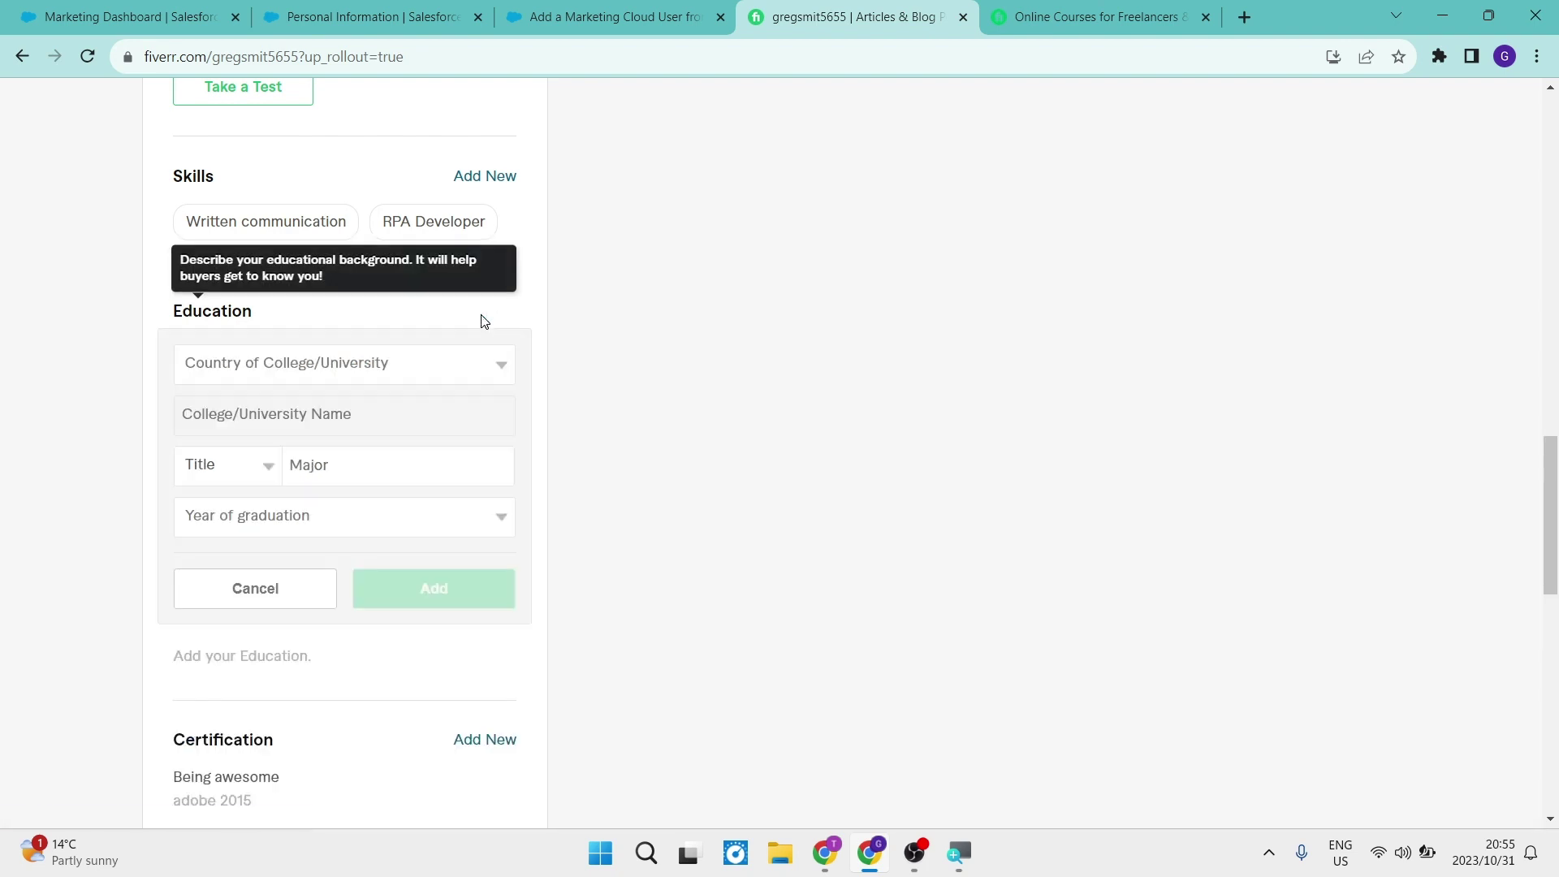
click(413, 374)
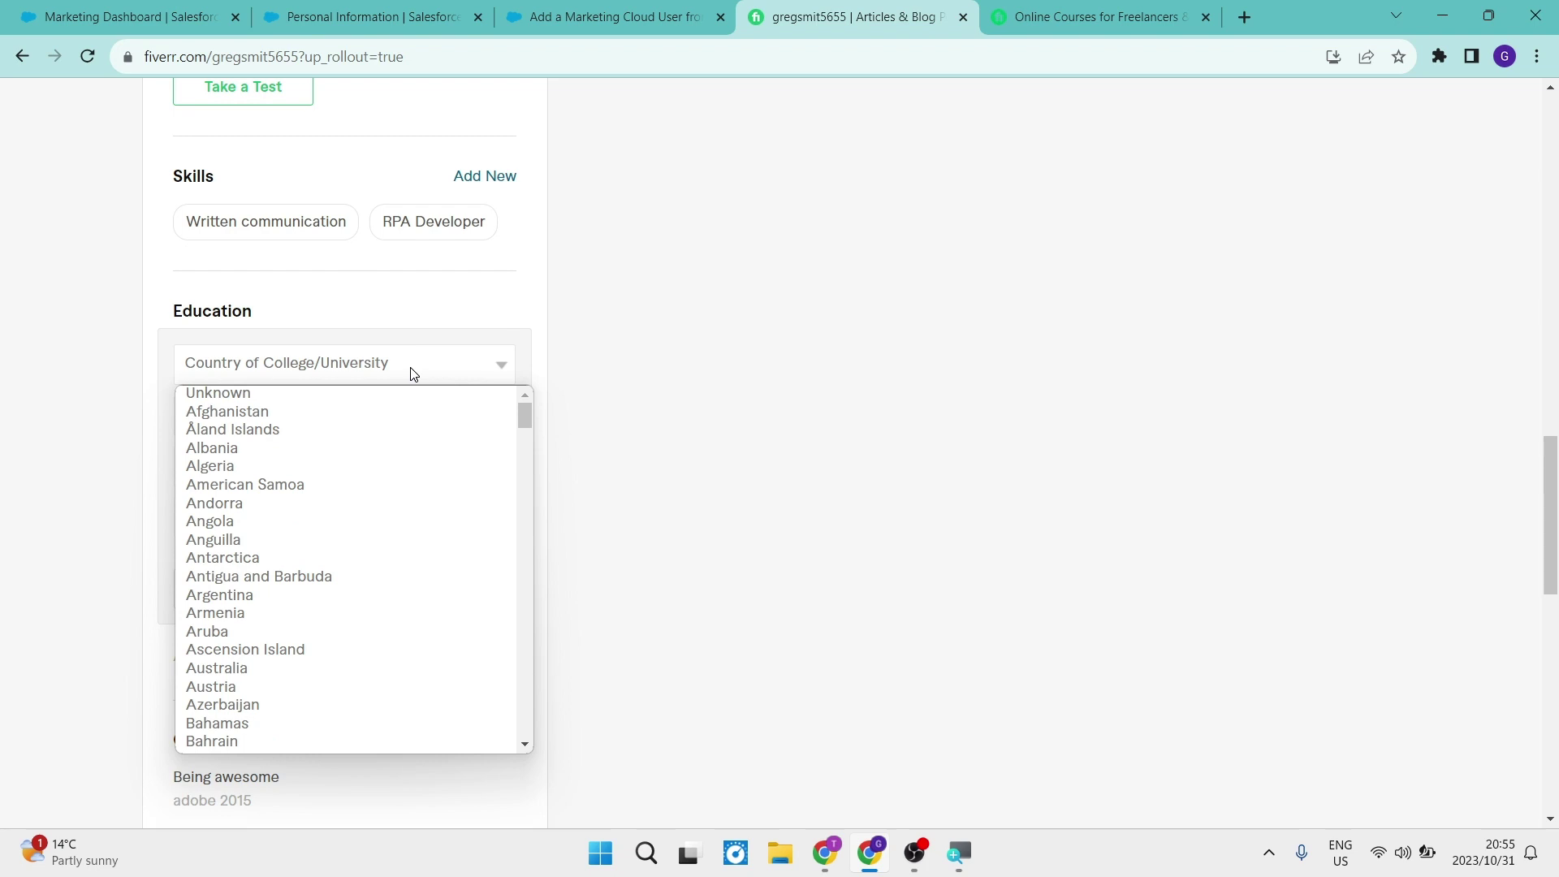
click(413, 374)
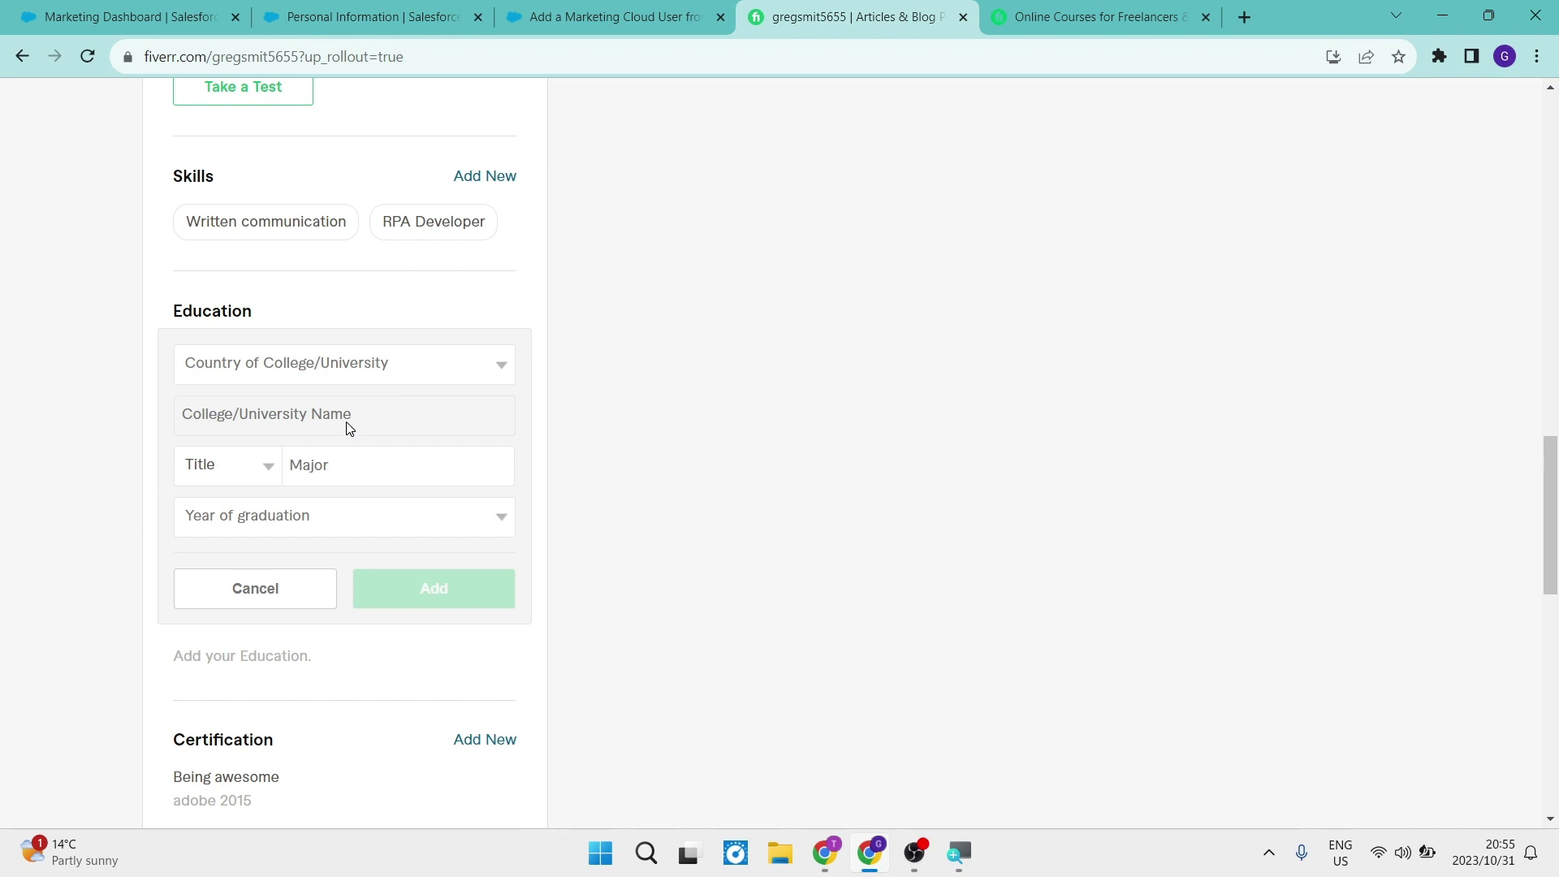
click(338, 457)
click(275, 473)
click(274, 472)
click(281, 518)
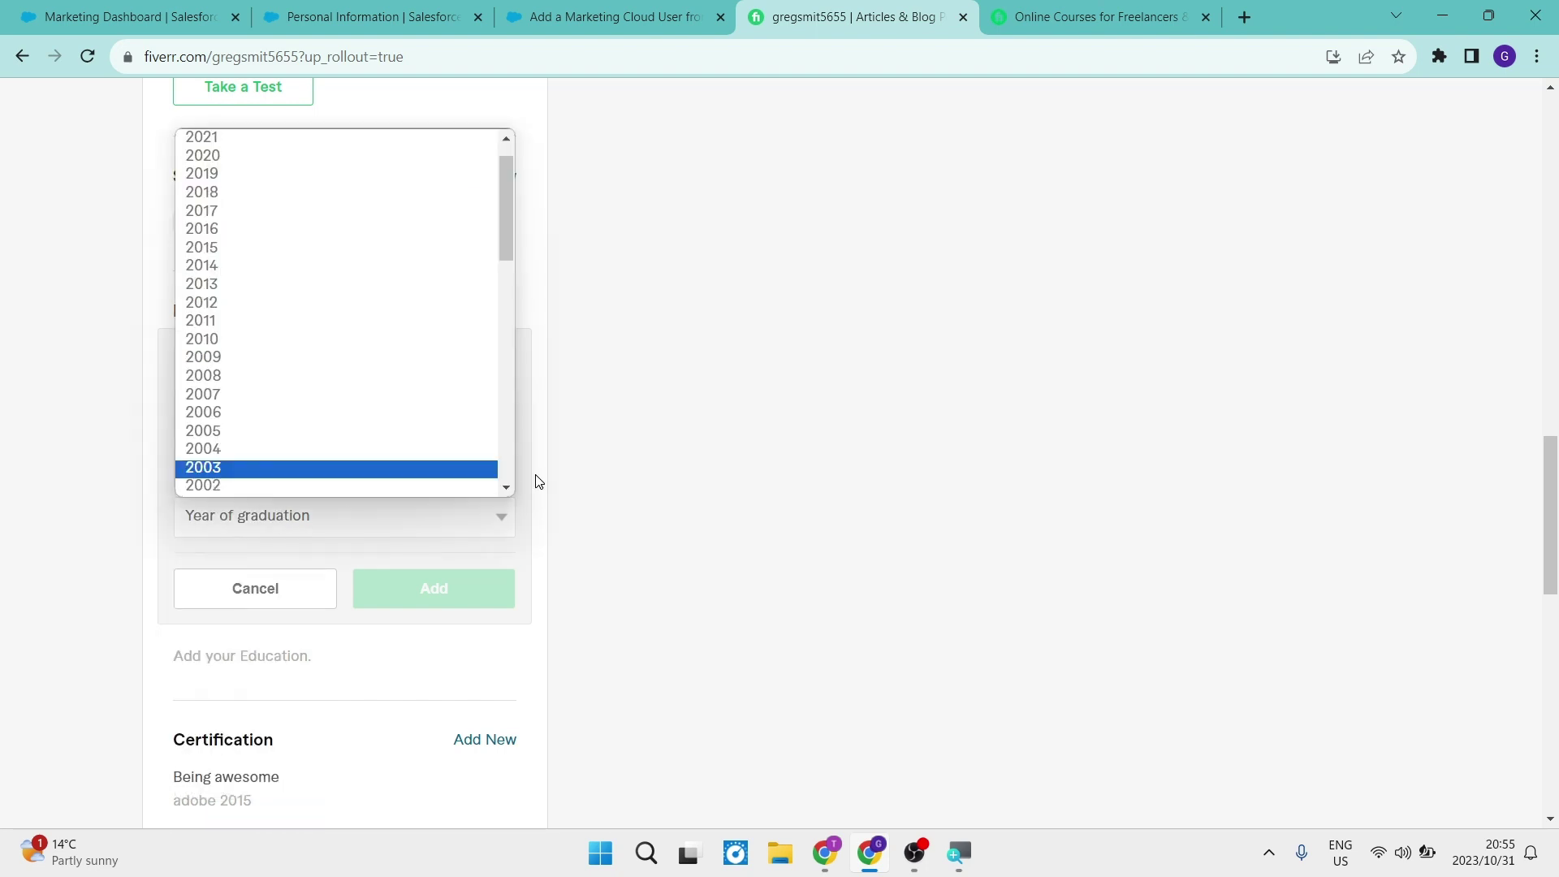
click(581, 482)
drag(581, 481, 386, 586)
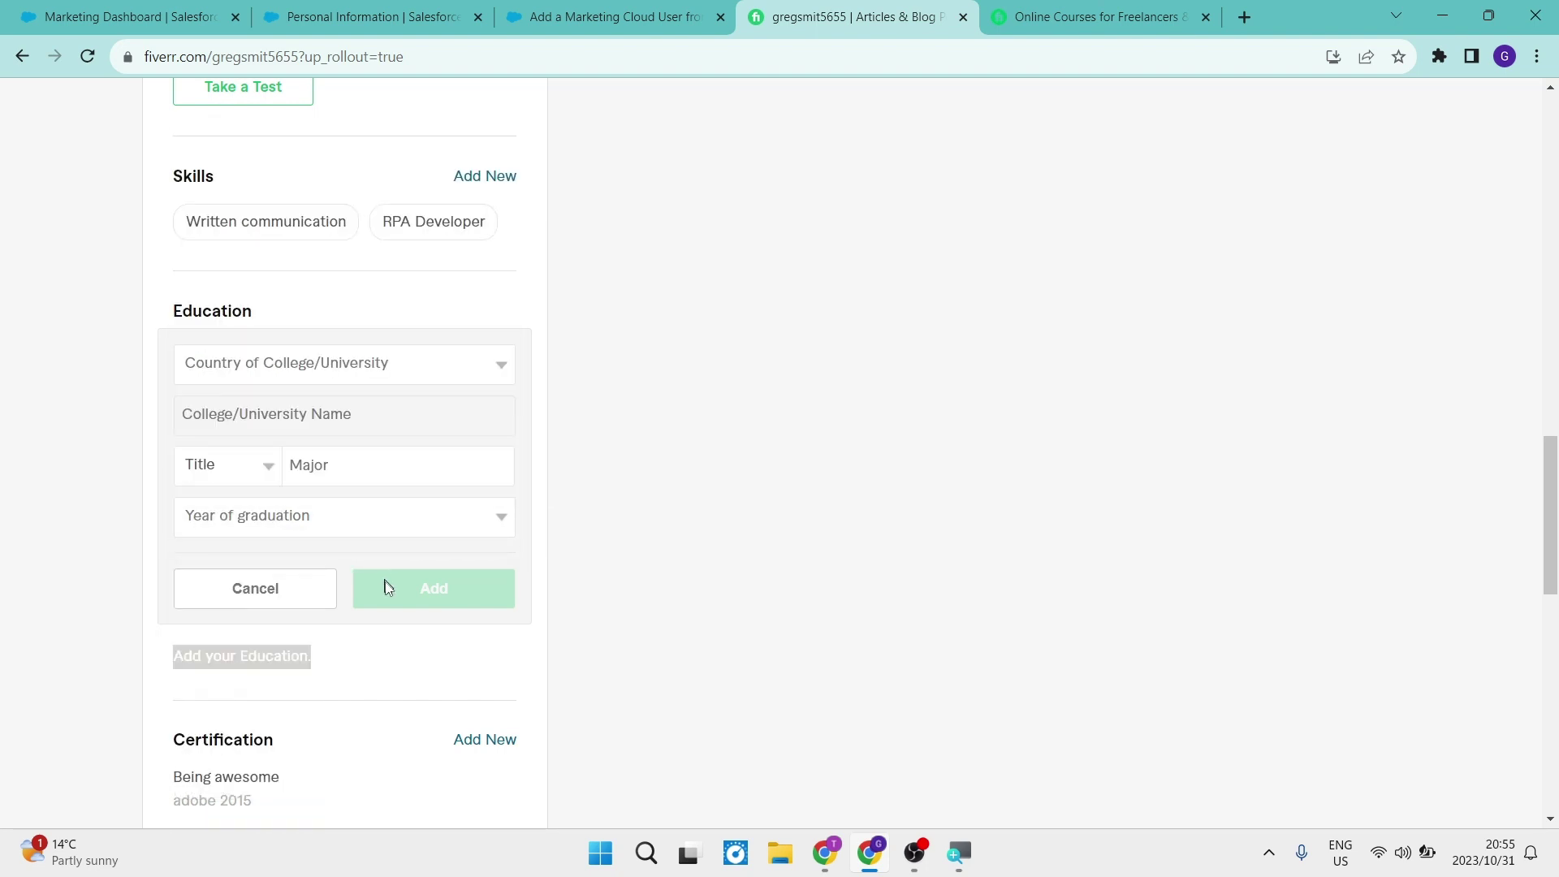
click(306, 592)
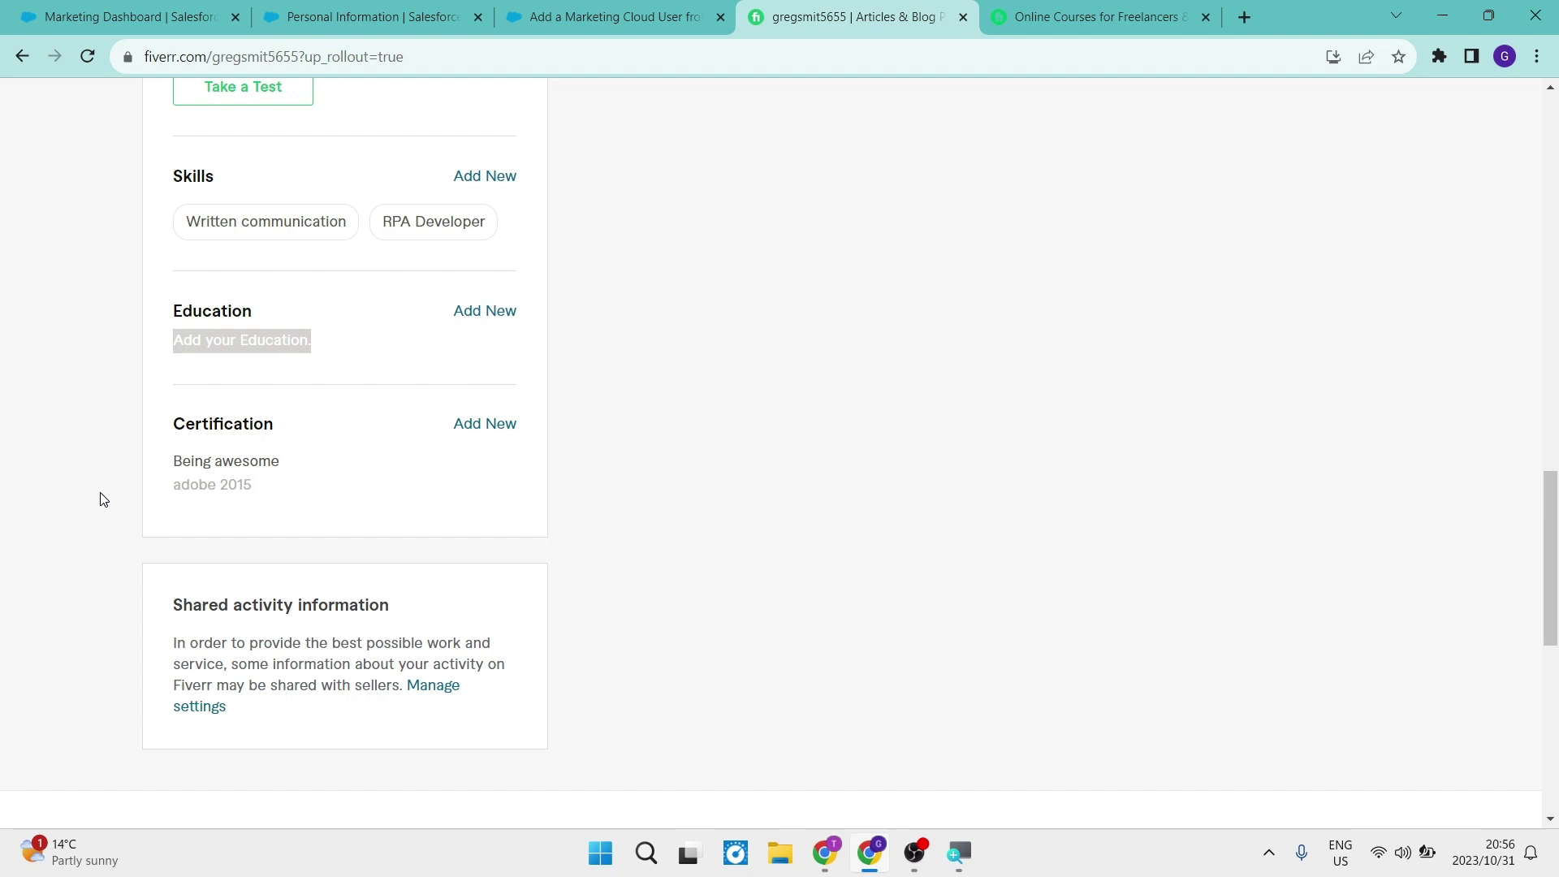
Step: Start a new certification entry, then cancel it without choosing a year
scroll(103, 499, down, 2)
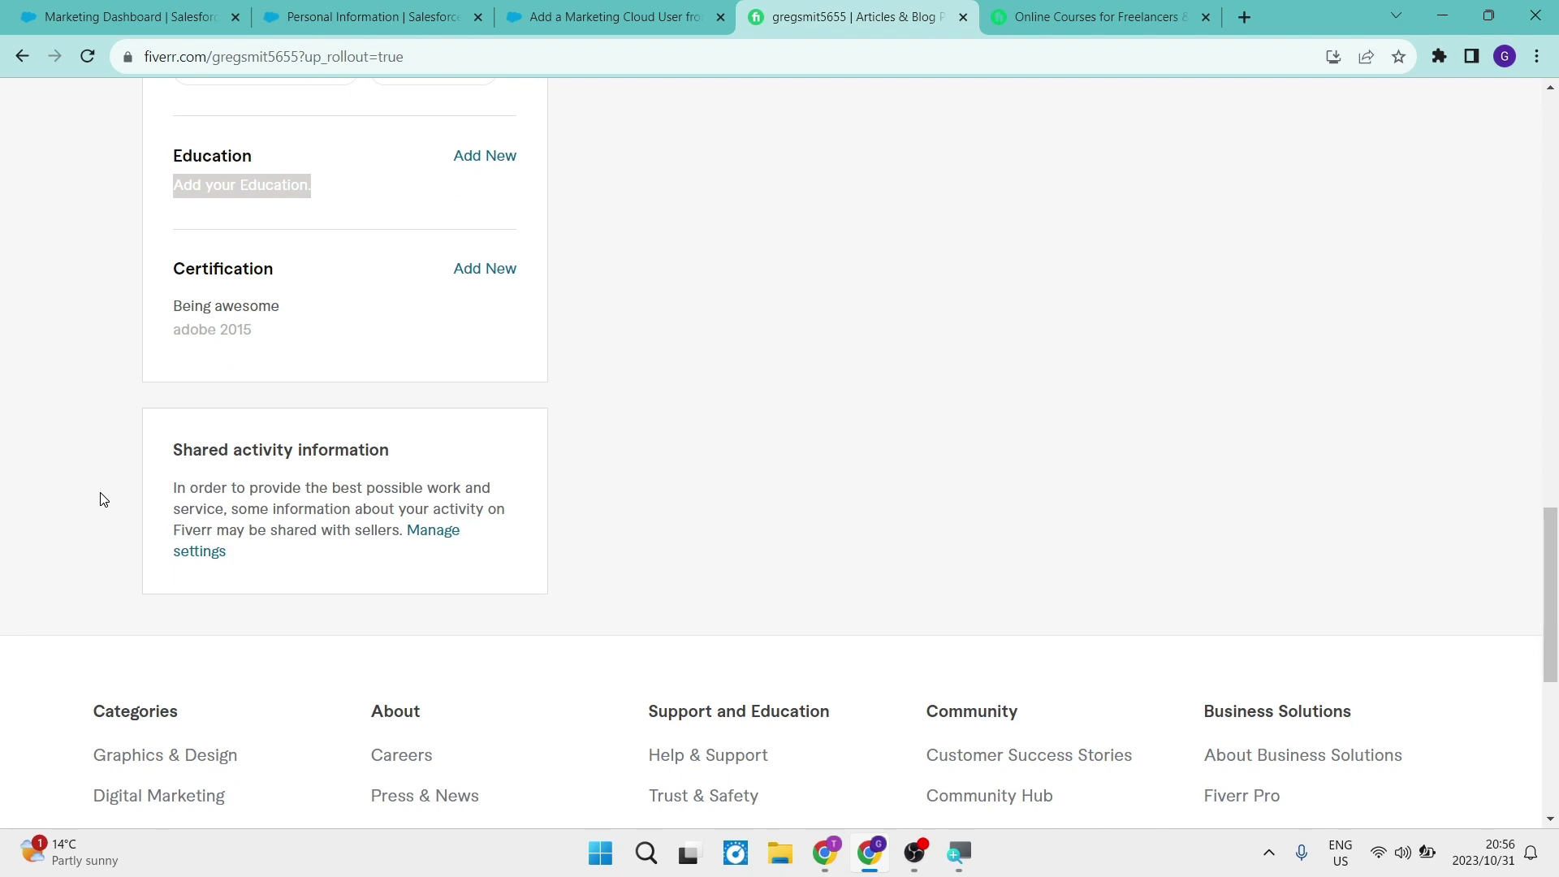
mouse_move(237, 326)
click(483, 274)
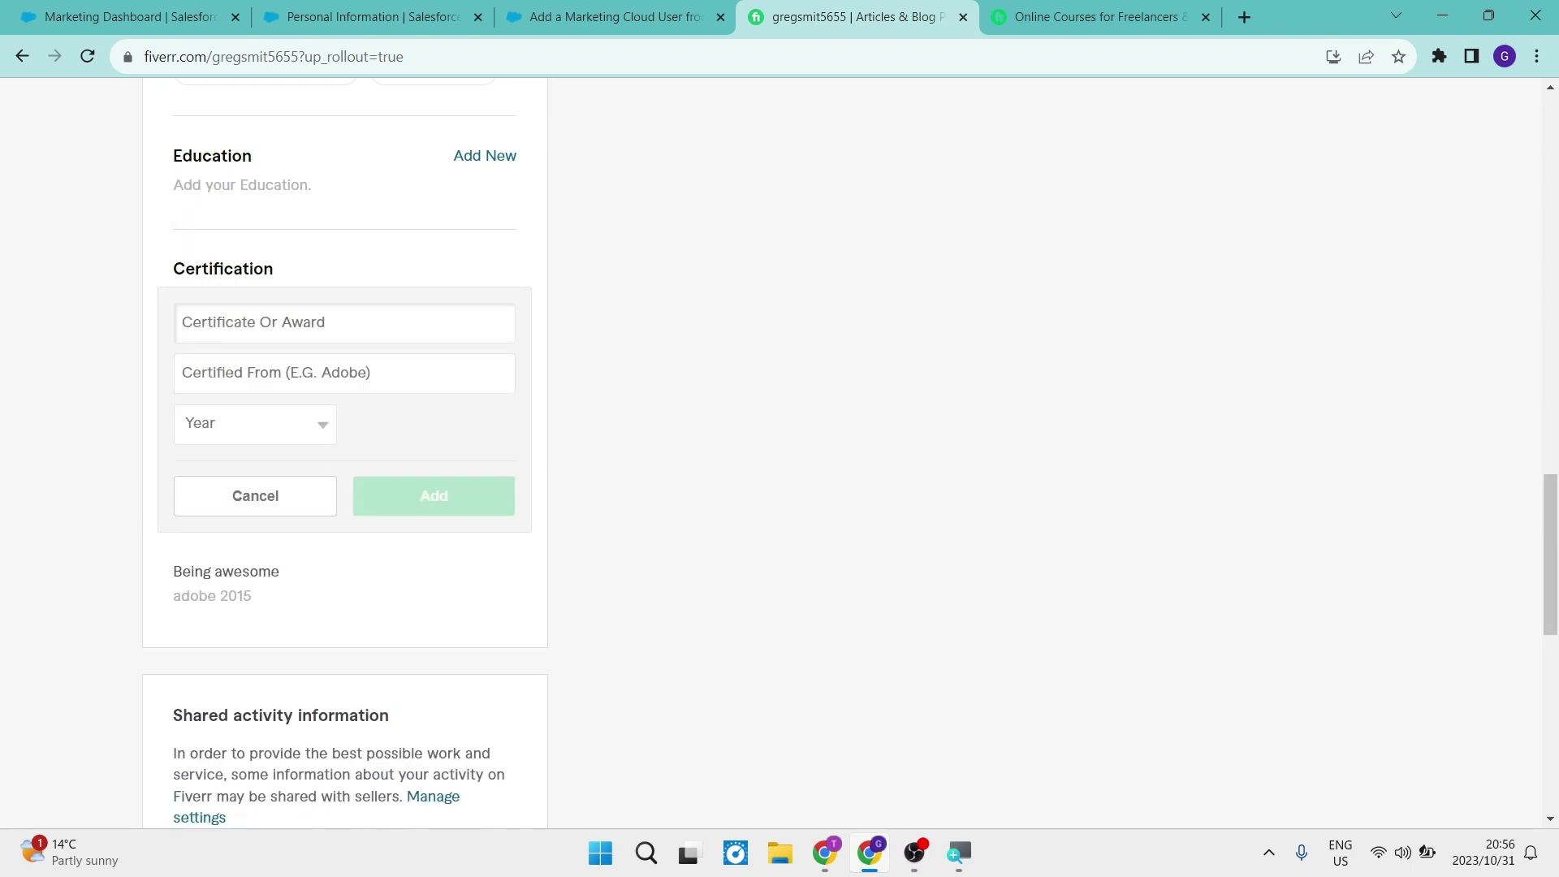
text(X)
key(BackSpace)
text(E)
click(295, 433)
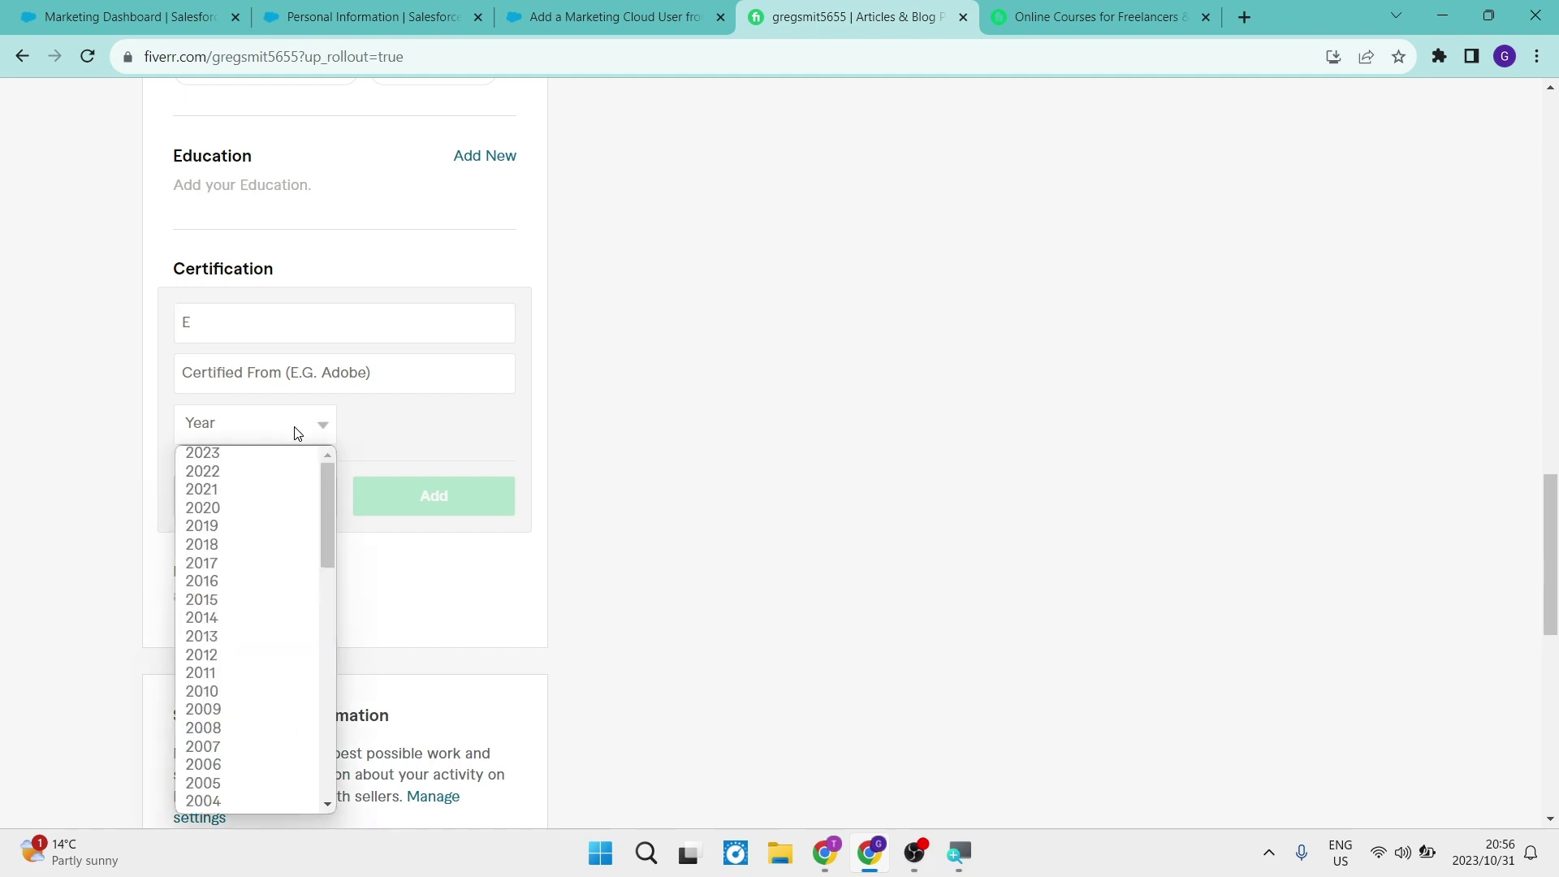
click(449, 427)
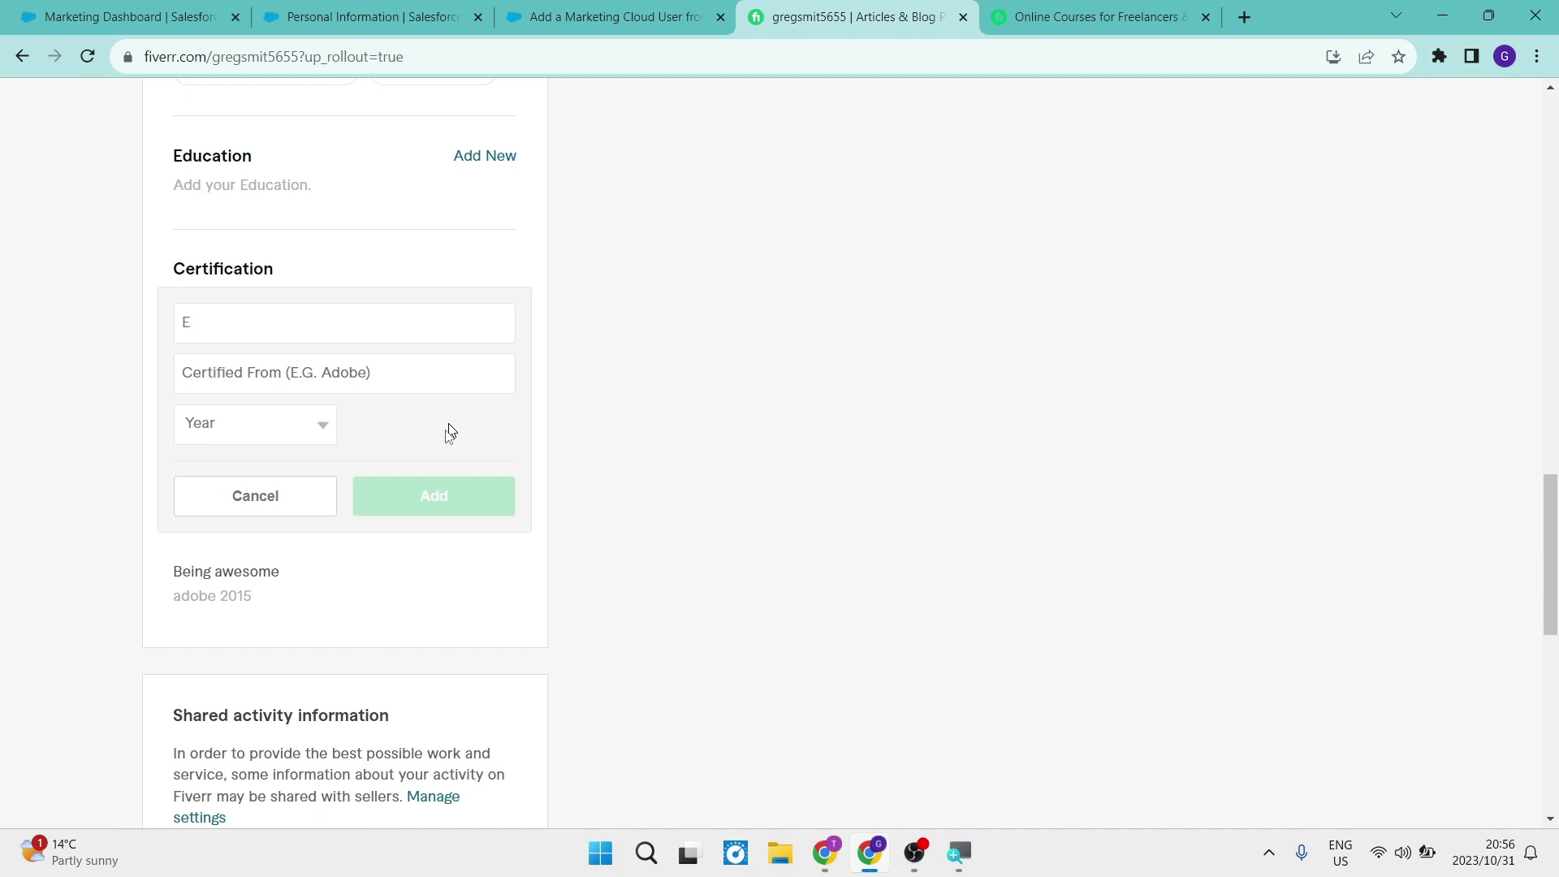
click(282, 512)
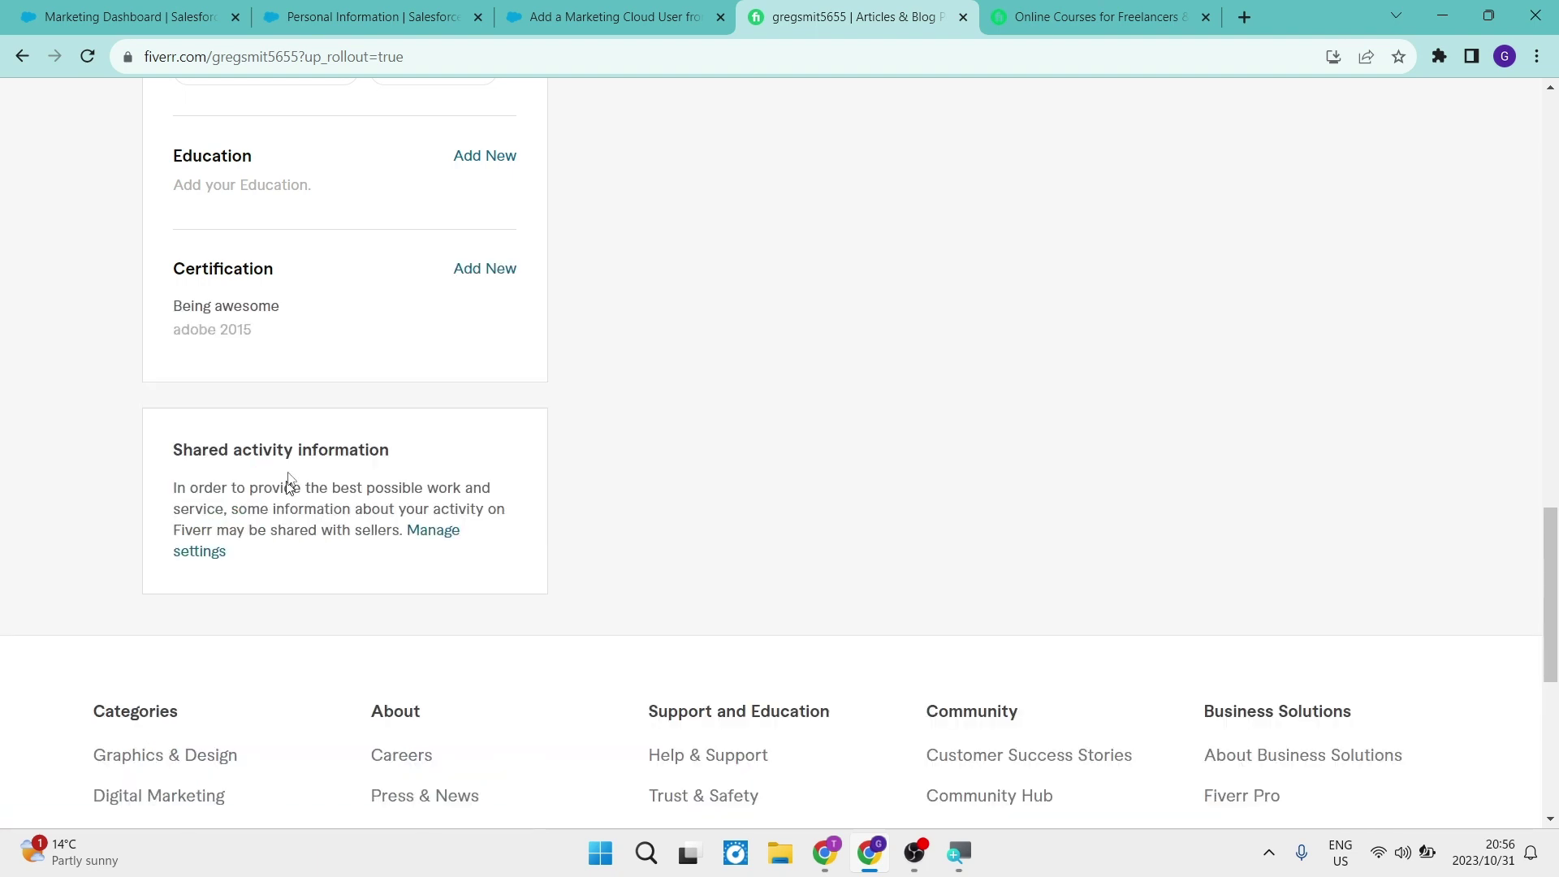
mouse_move(317, 342)
Step: From the top of the profile, switch to the Preview Fiverr Profile buyer view
scroll(339, 309, up, 15)
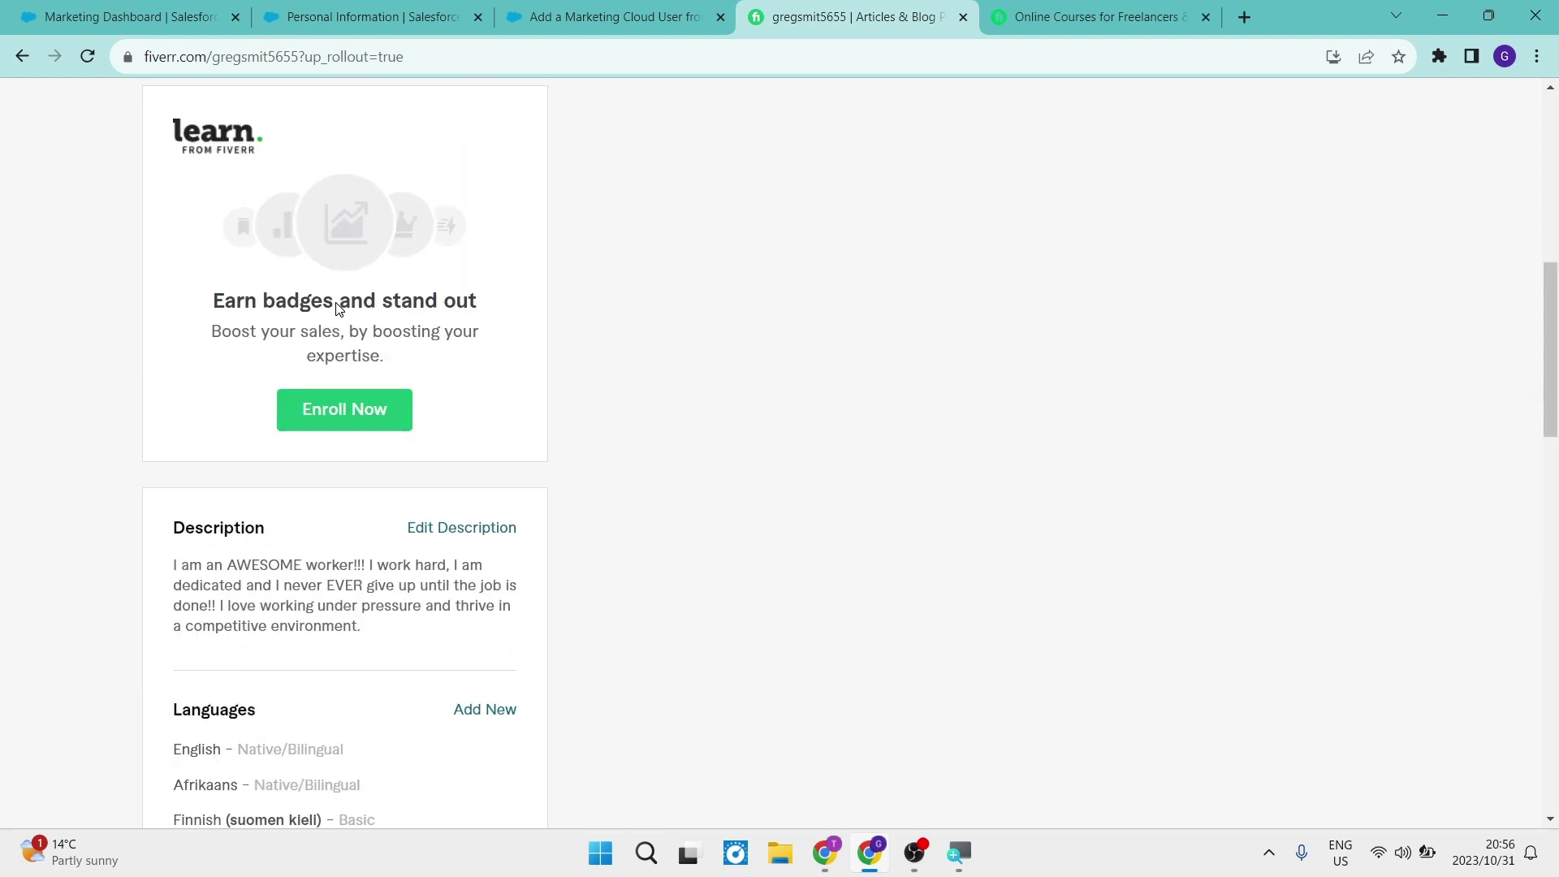
scroll(336, 308, up, 1)
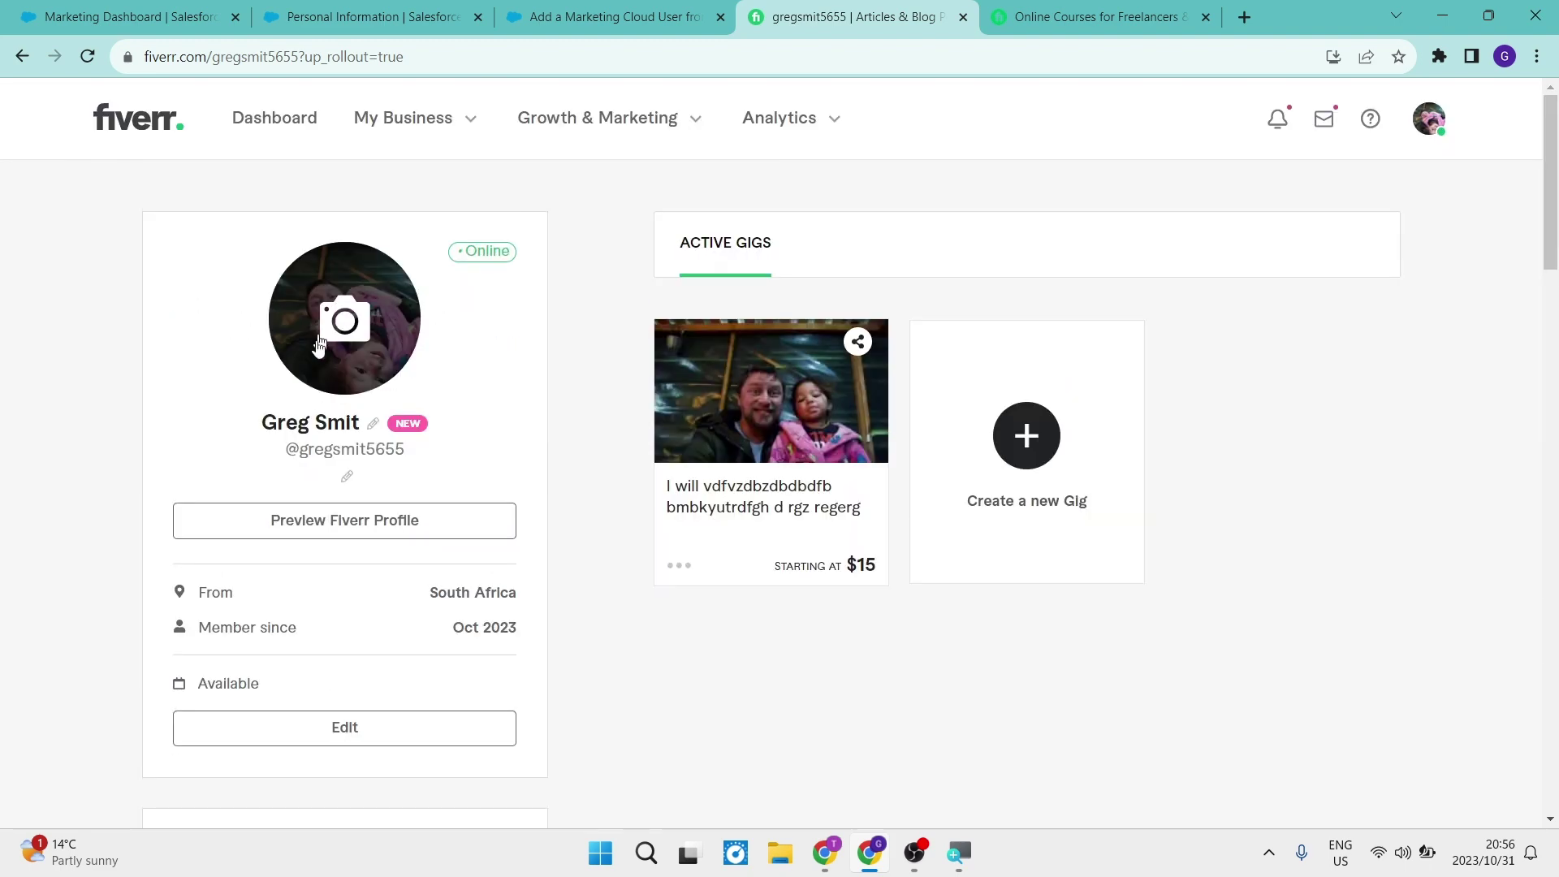
click(316, 528)
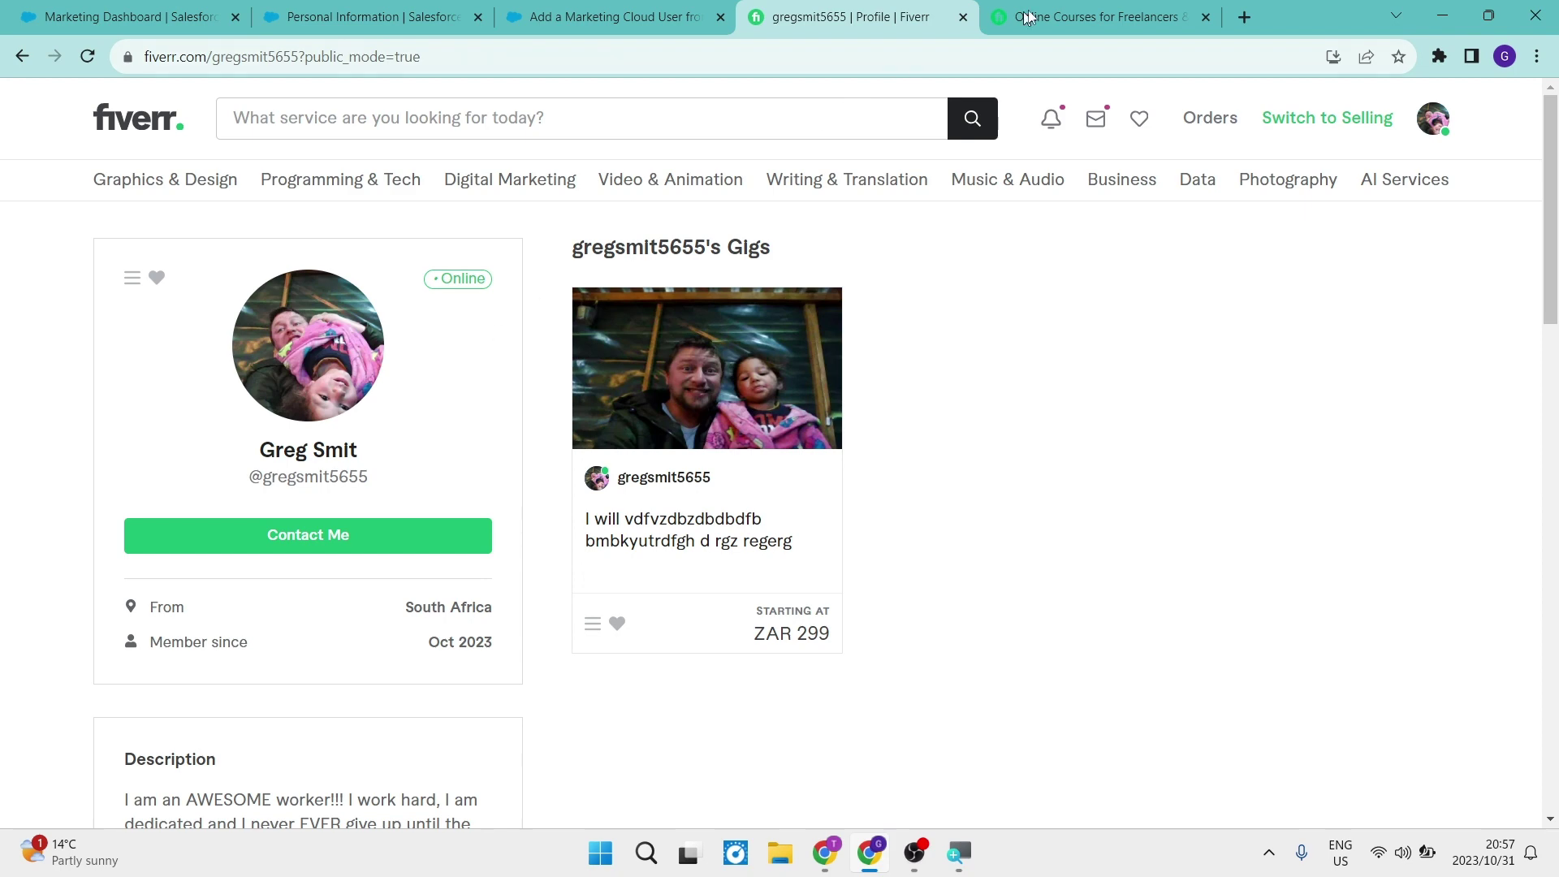
Step: Scroll through the best-selling freelancer courses in the Fiverr Learn tab
click(1054, 11)
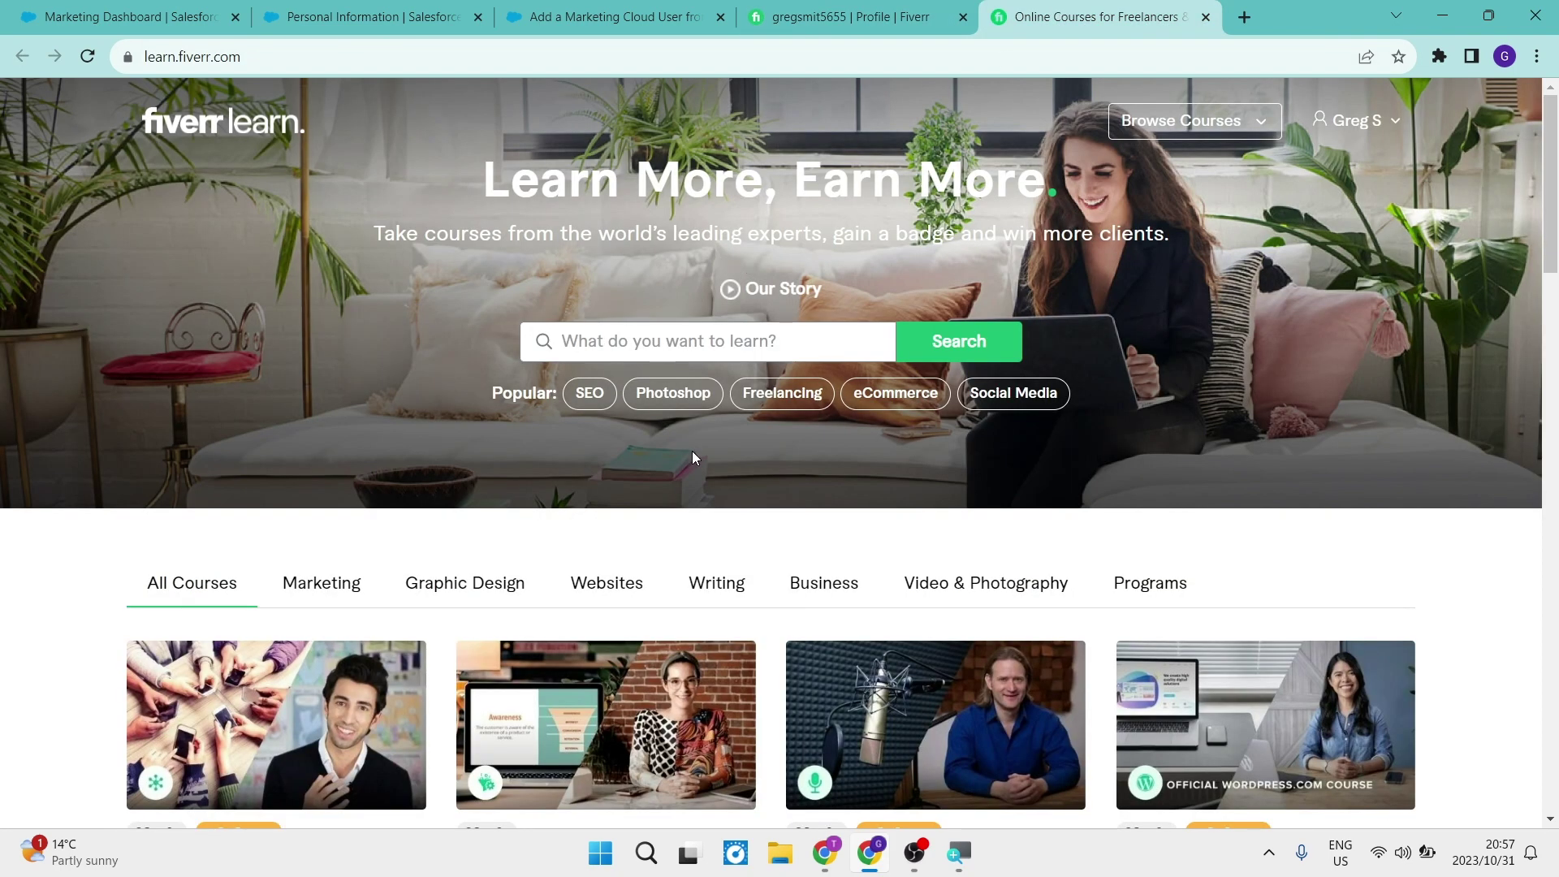
scroll(693, 454, down, 3)
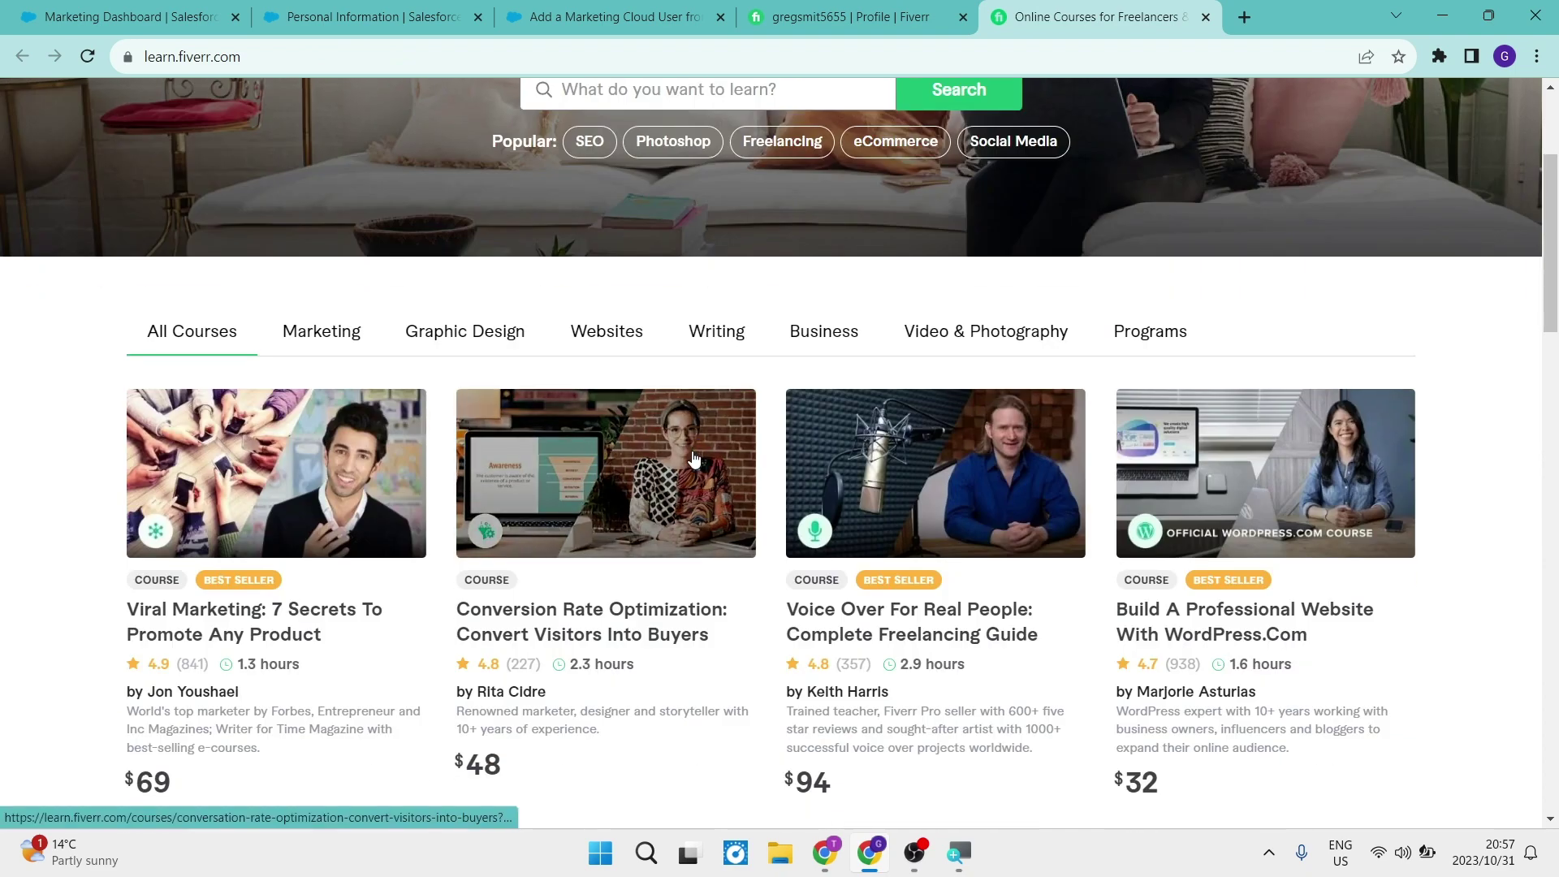
scroll(693, 459, down, 1)
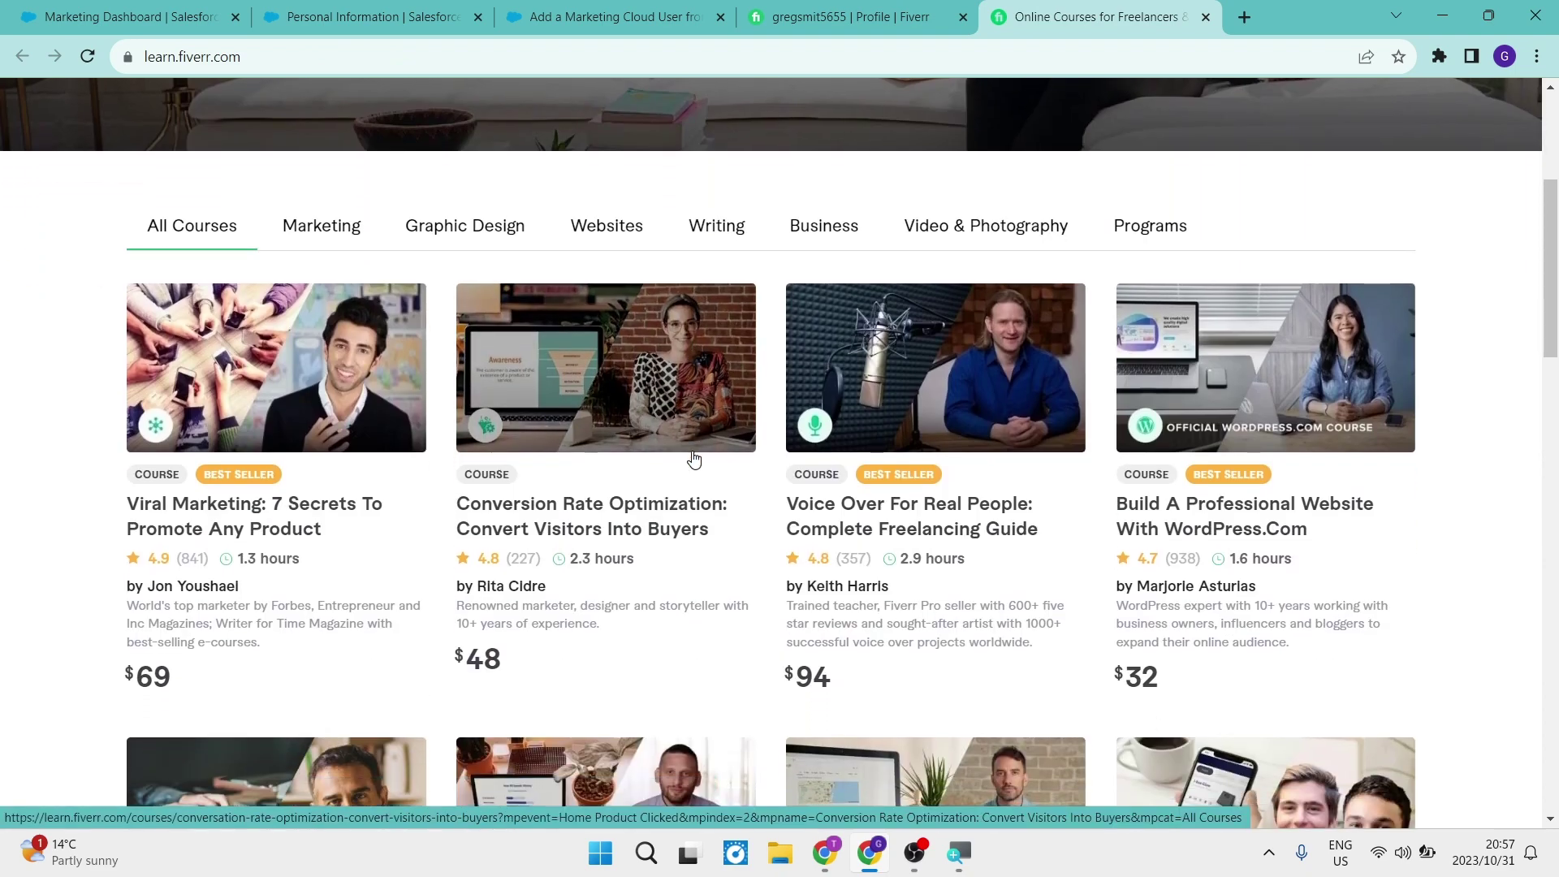
scroll(692, 459, down, 3)
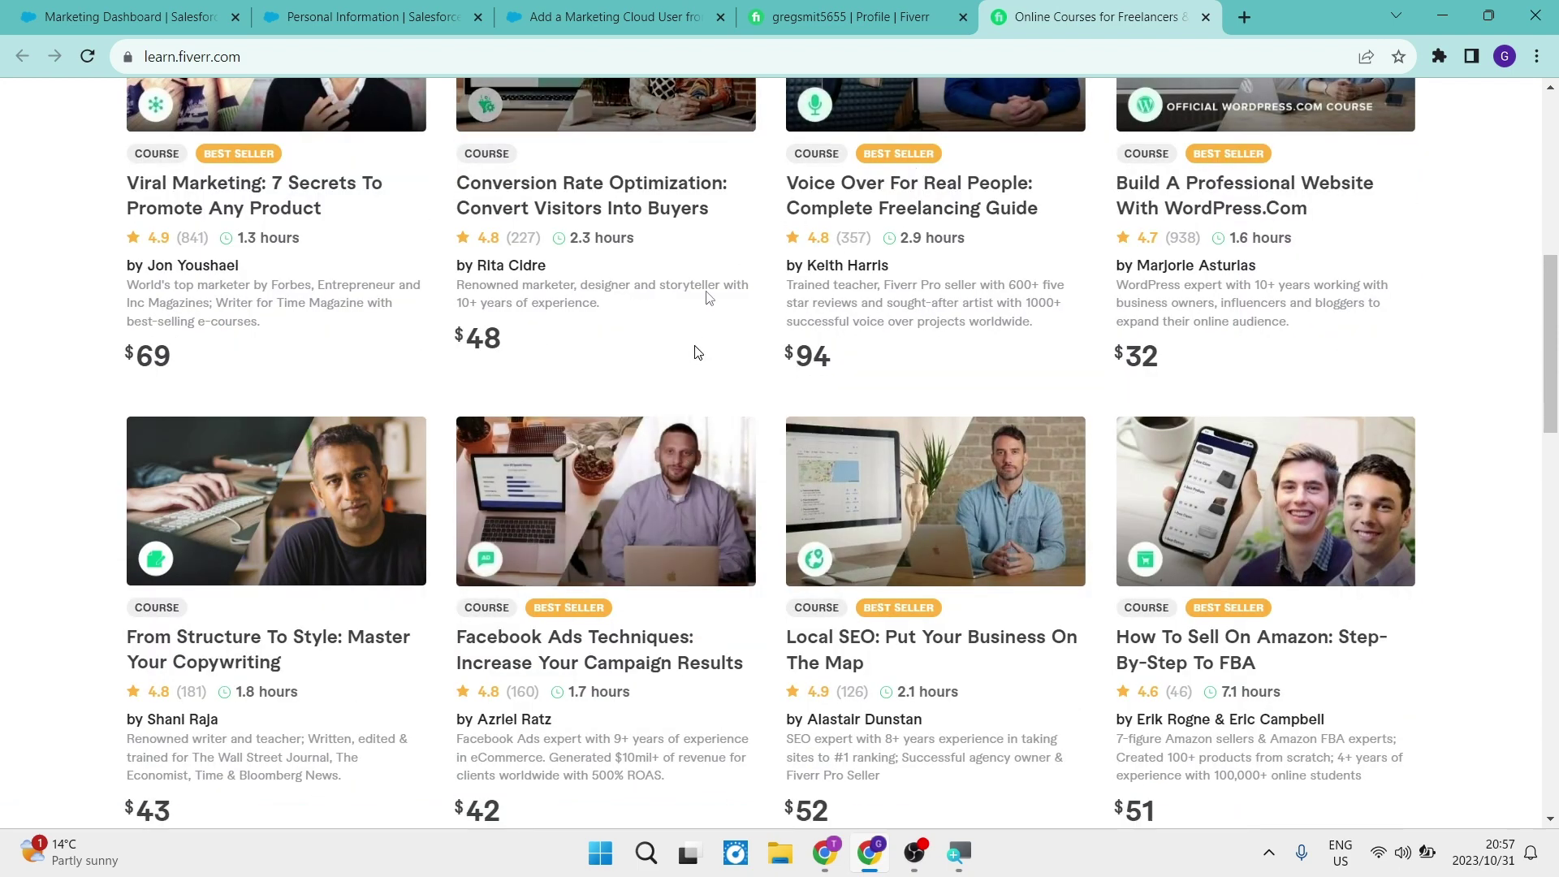
Step: On the profile tab, leave the buyer preview and return to the seller version
click(867, 11)
scroll(322, 440, down, 14)
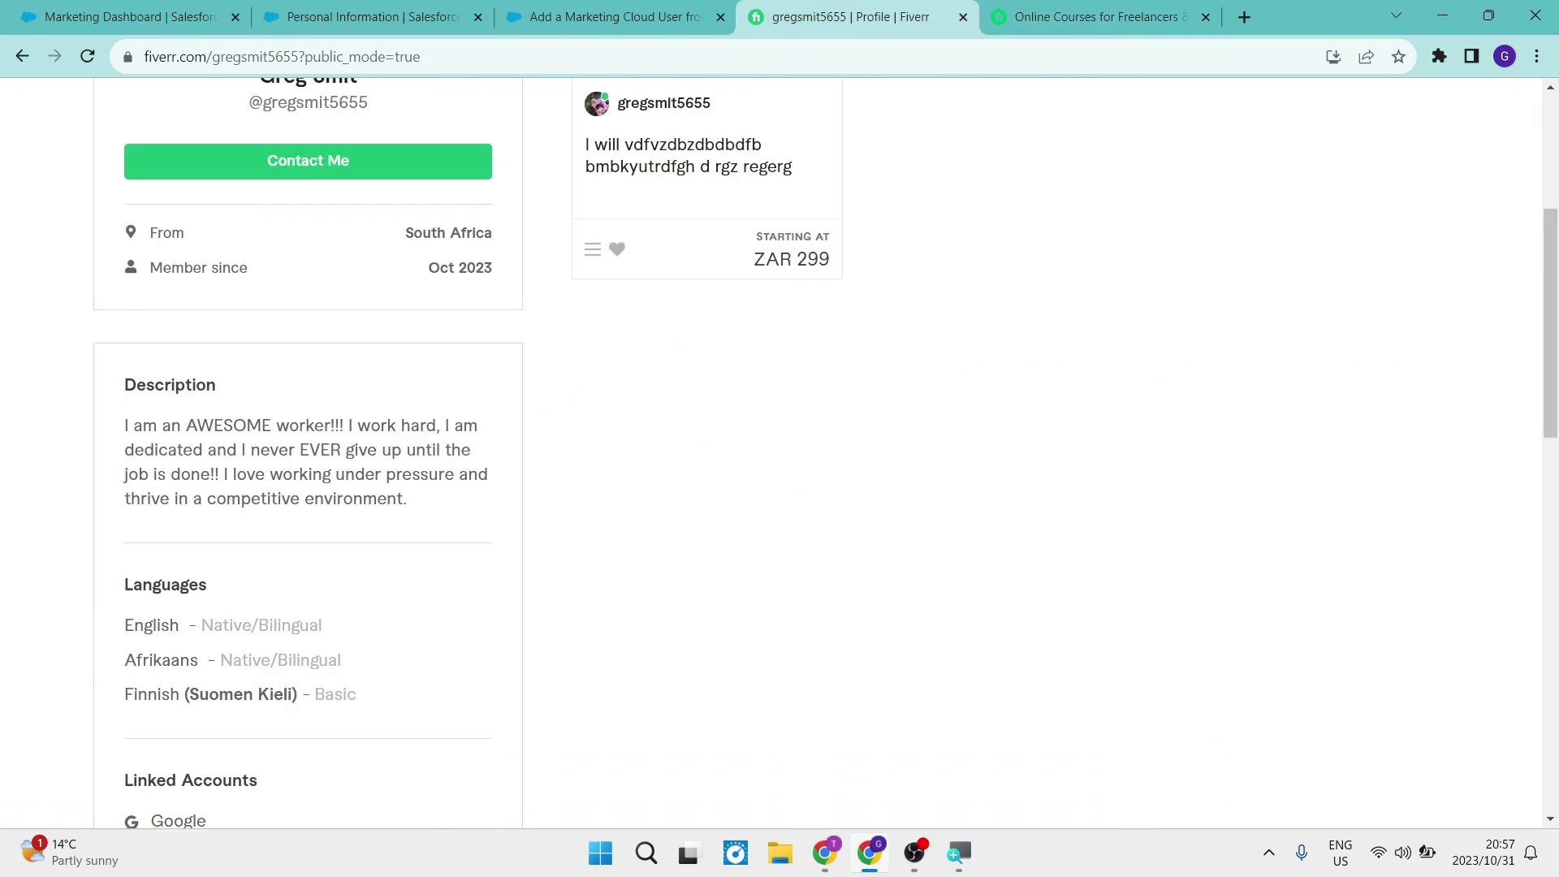
scroll(322, 439, up, 8)
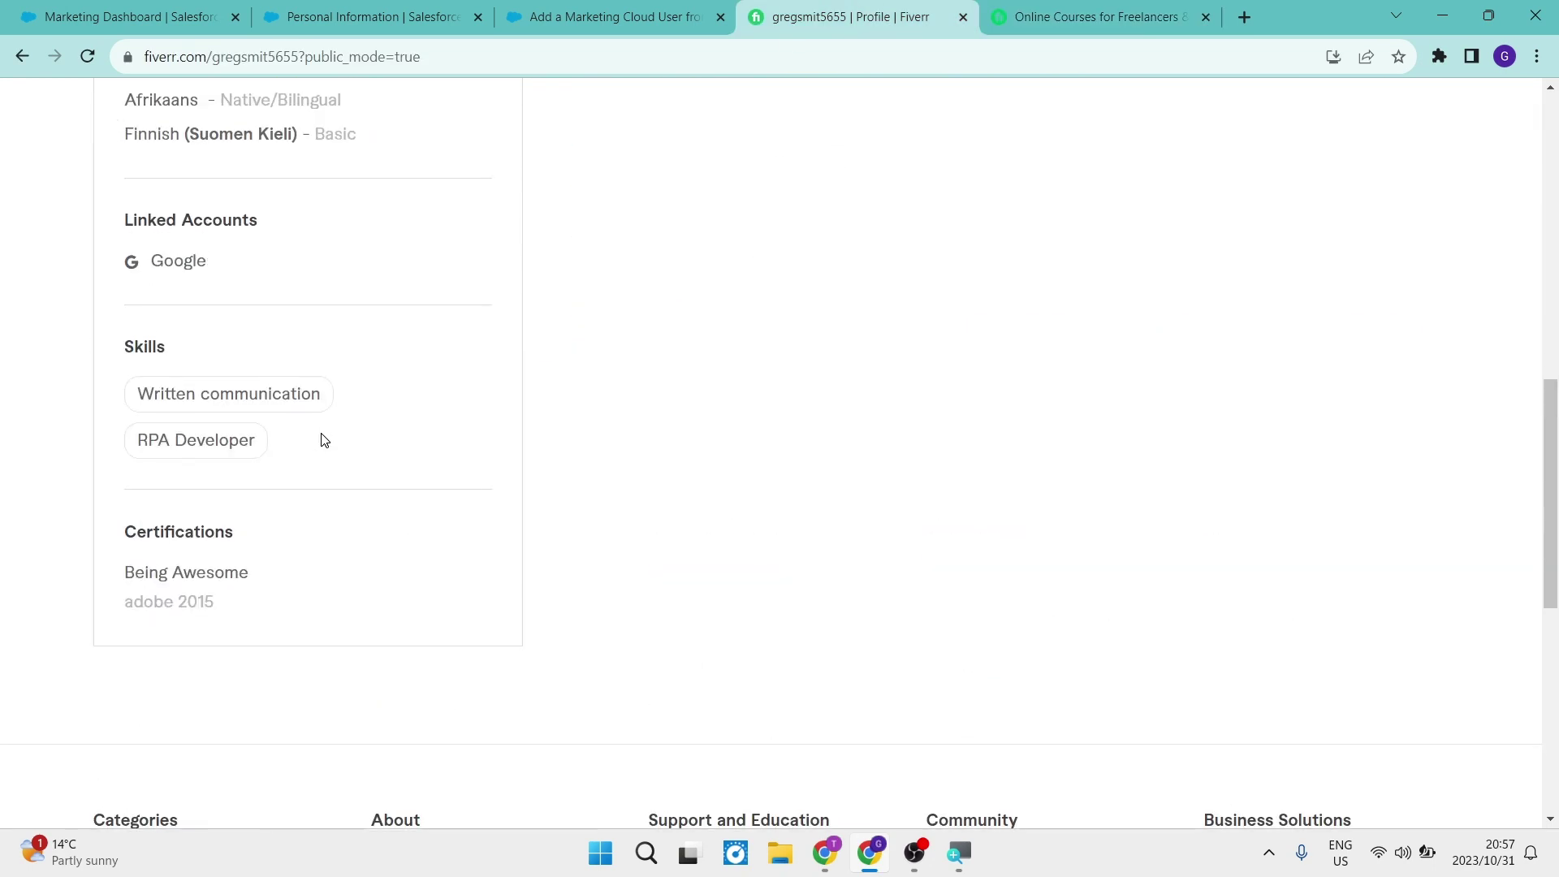
scroll(321, 439, up, 6)
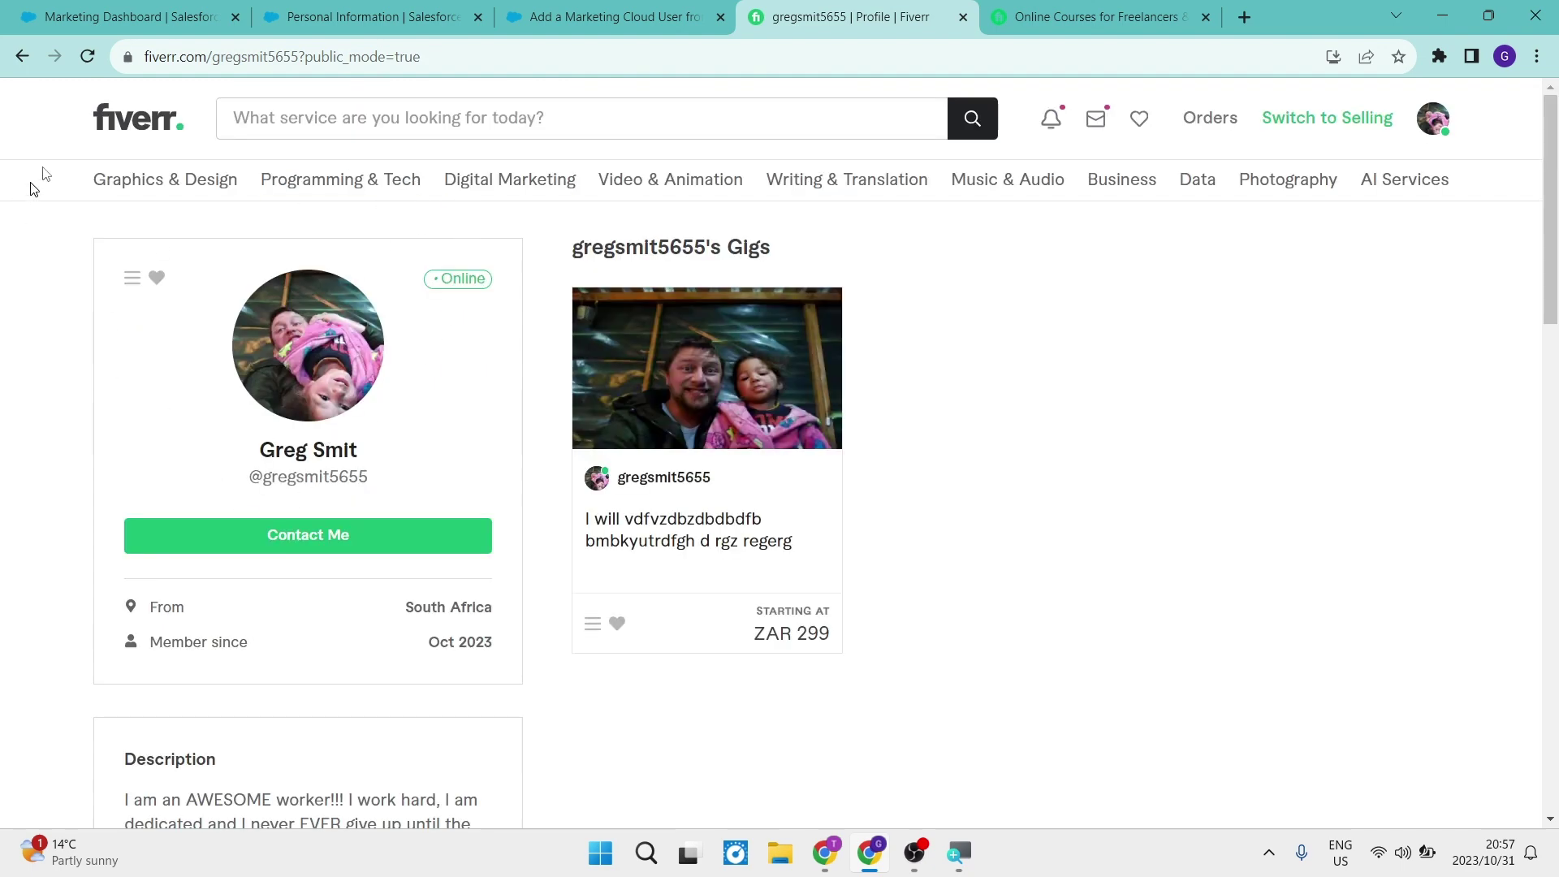
click(22, 63)
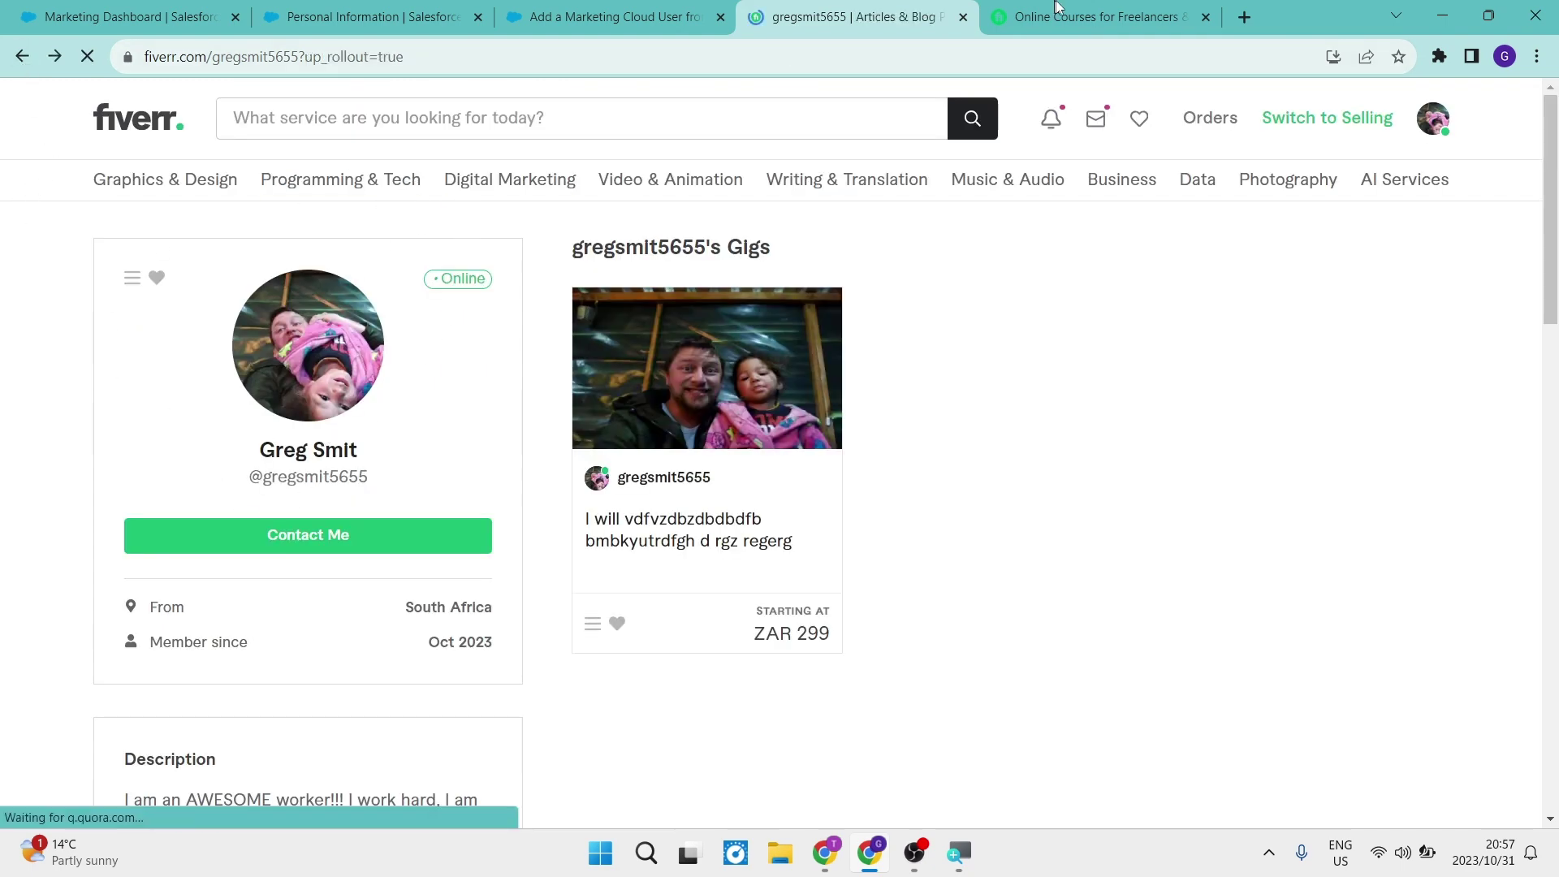
Step: Browse the Fiverr Learn courses again, ending at the 'Learn More, Earn More' header
click(1075, 16)
scroll(766, 497, down, 3)
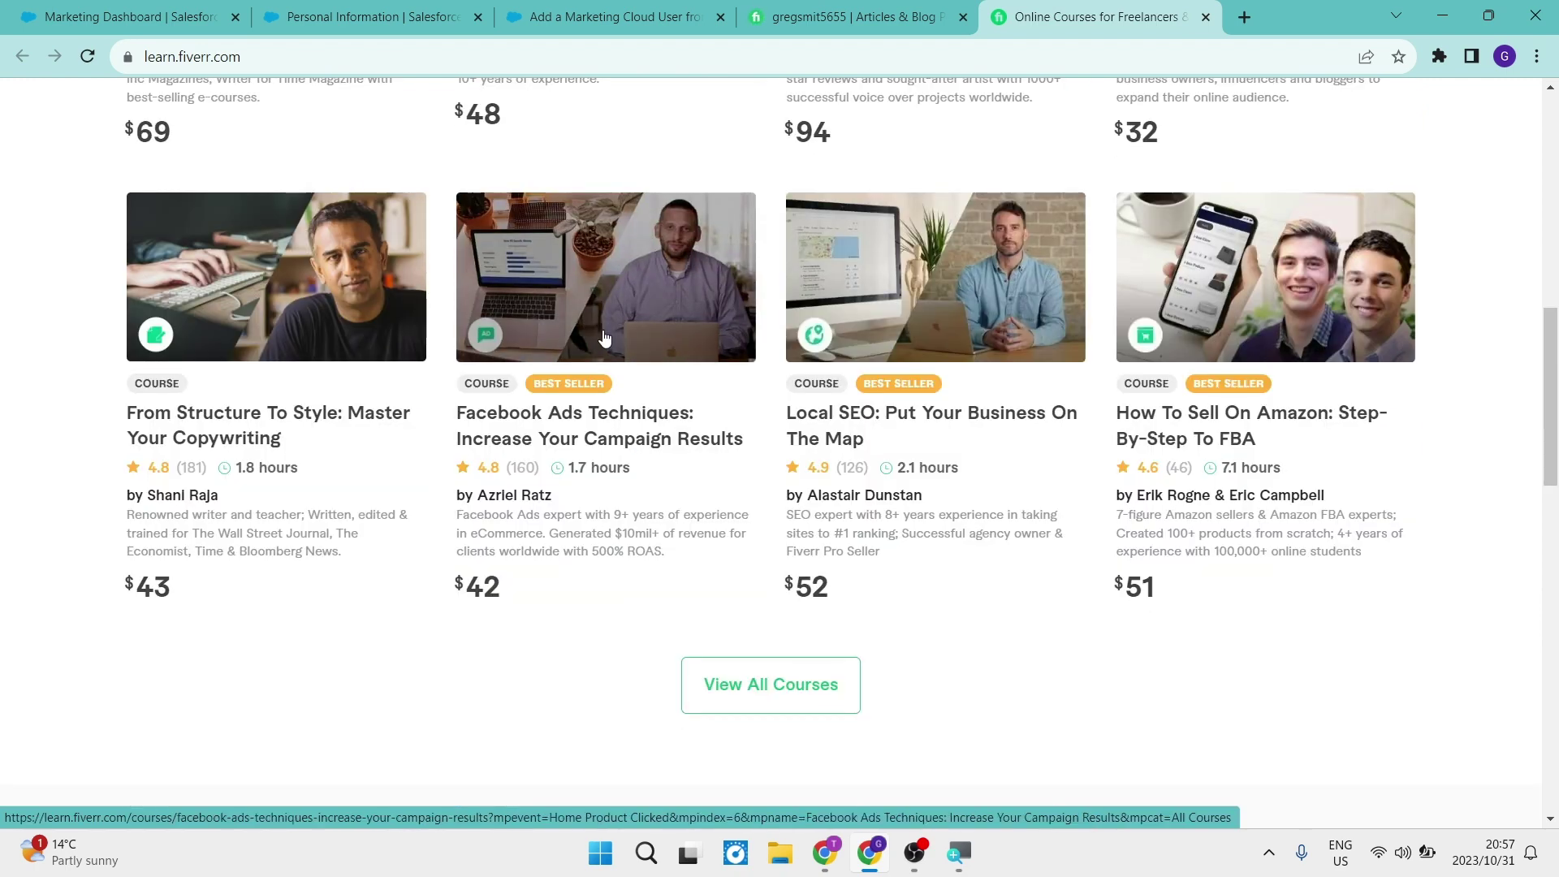
scroll(605, 339, up, 5)
scroll(605, 338, up, 5)
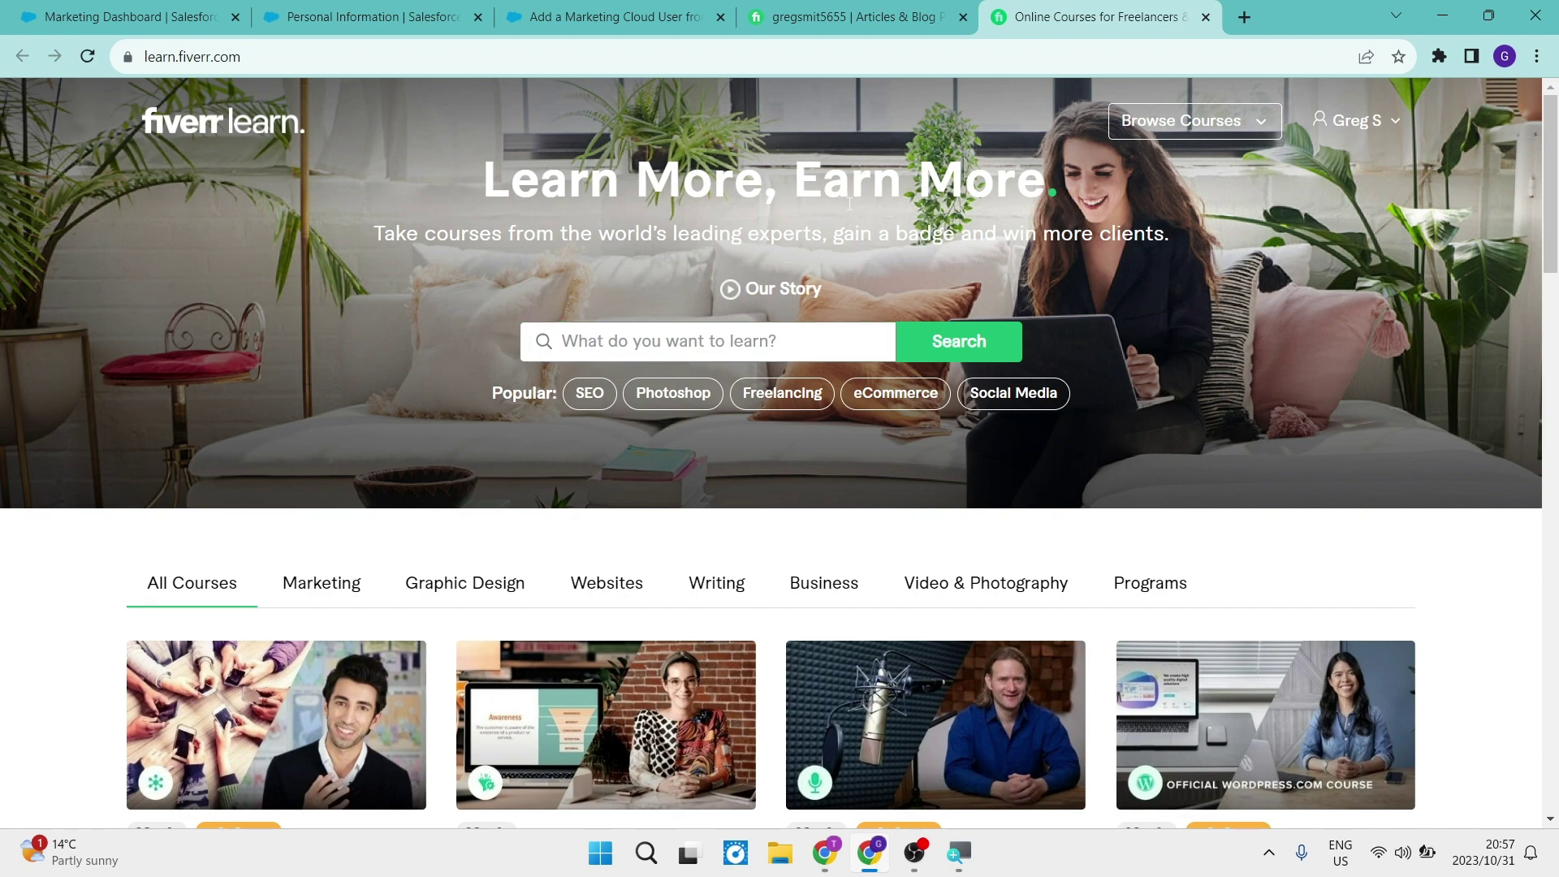
Step: Back on the profile tab, start a gig from the Create a new Gig card
click(887, 25)
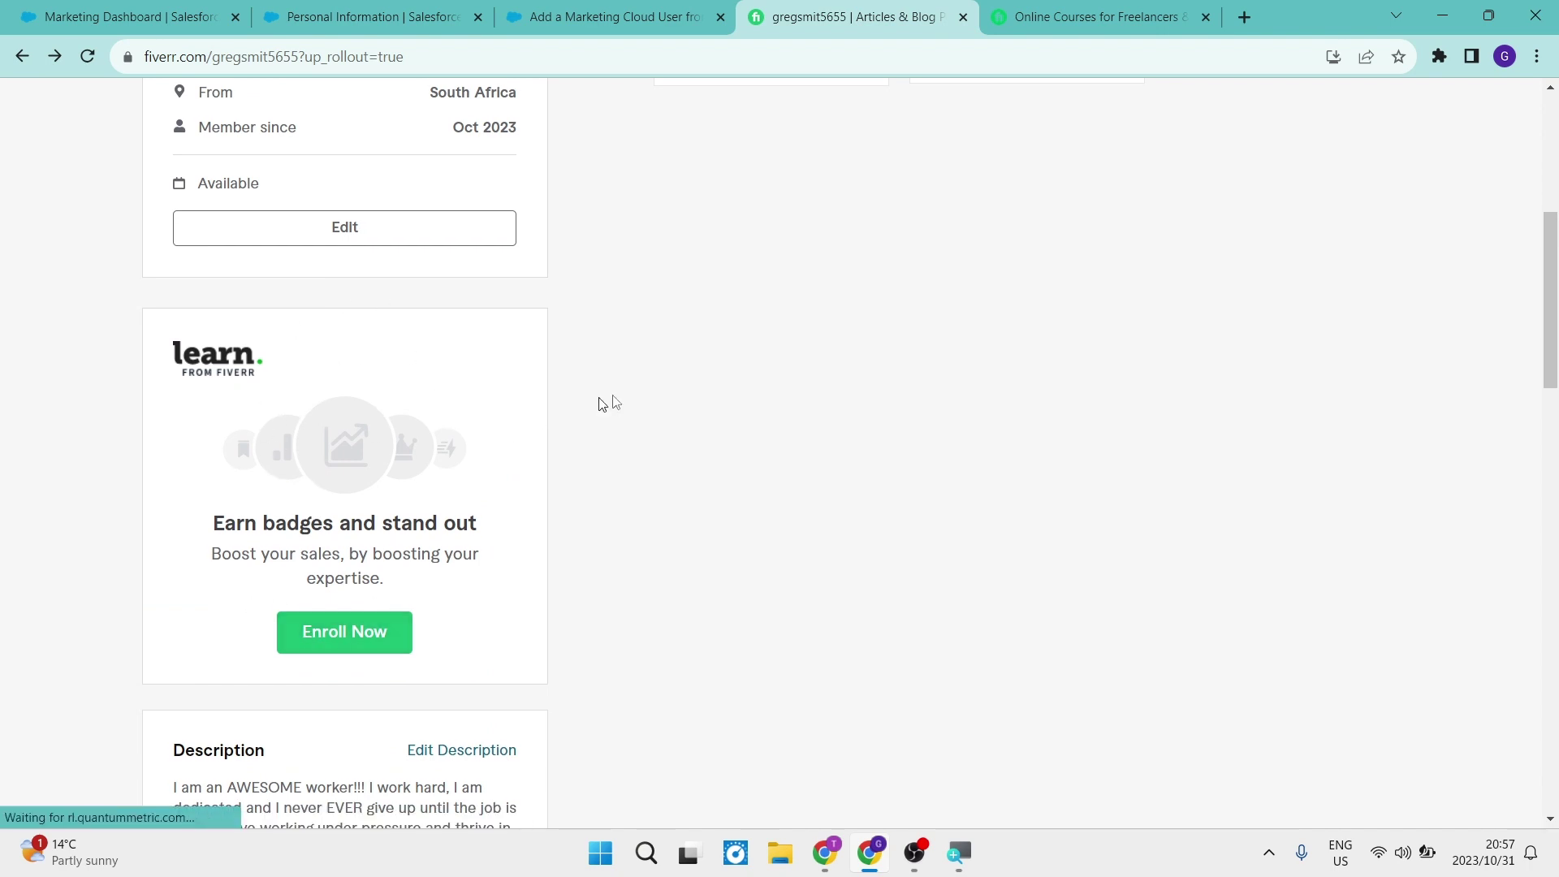
scroll(708, 393, up, 6)
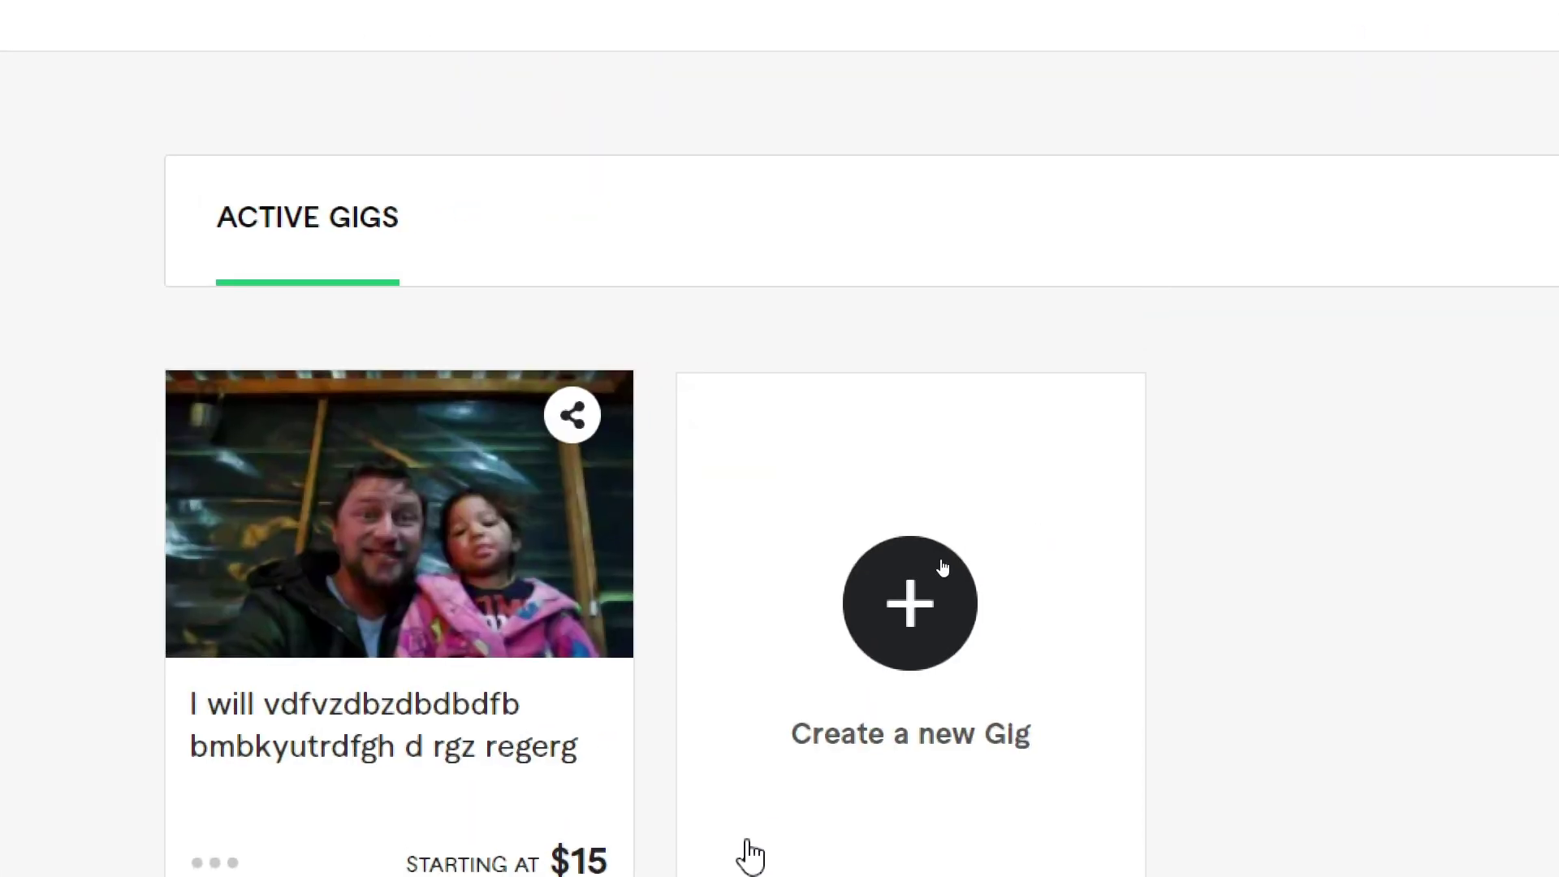
click(929, 671)
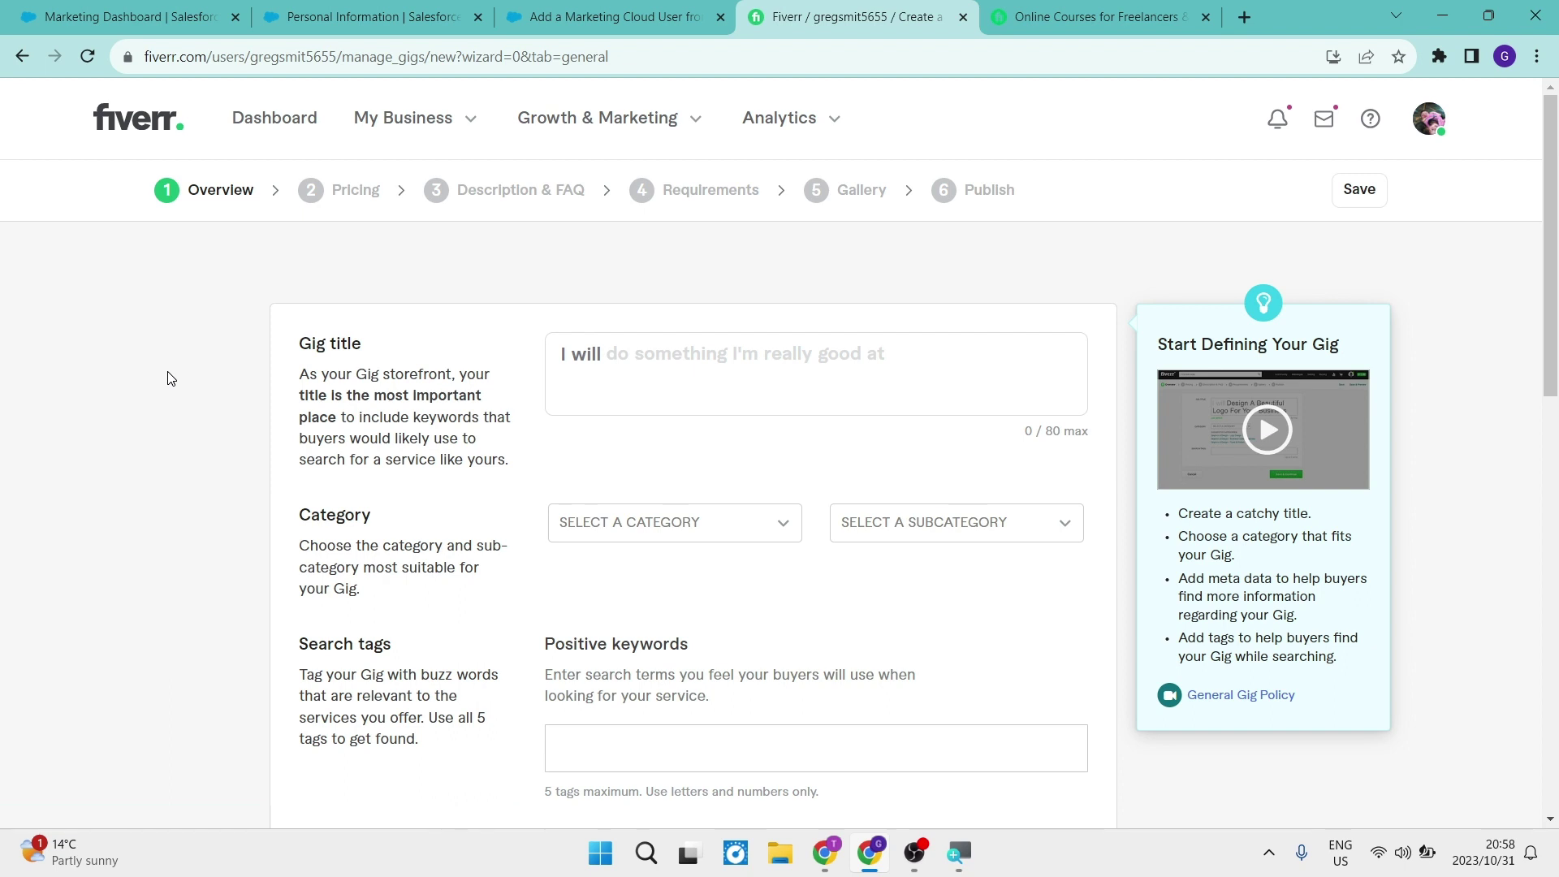
Step: Complete the Gig title after 'I will' with 'edit your videos on platforms'
click(665, 363)
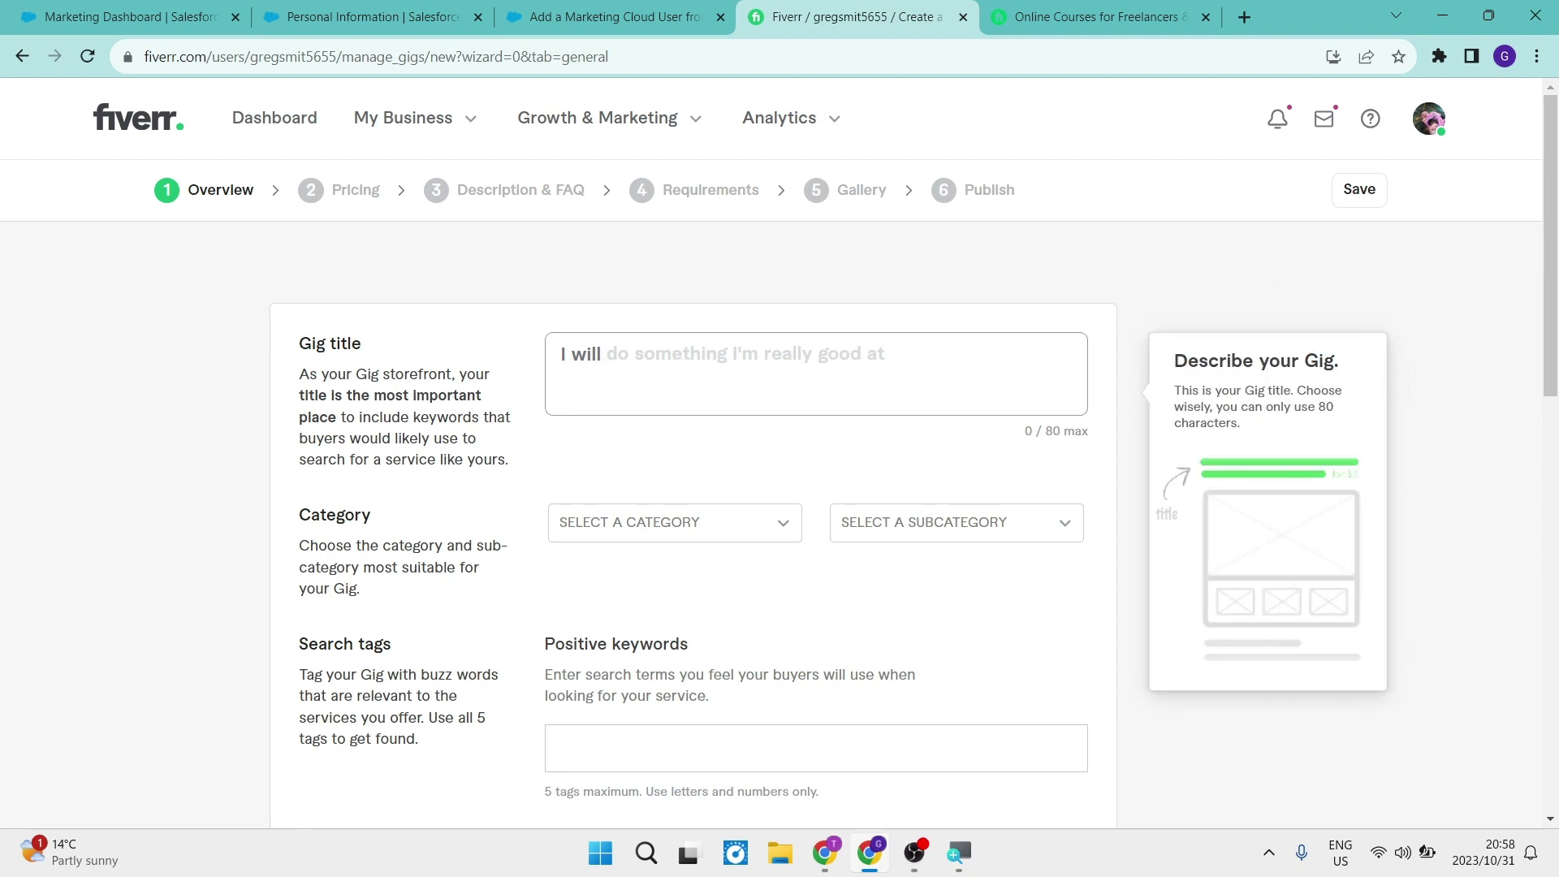
text(edit )
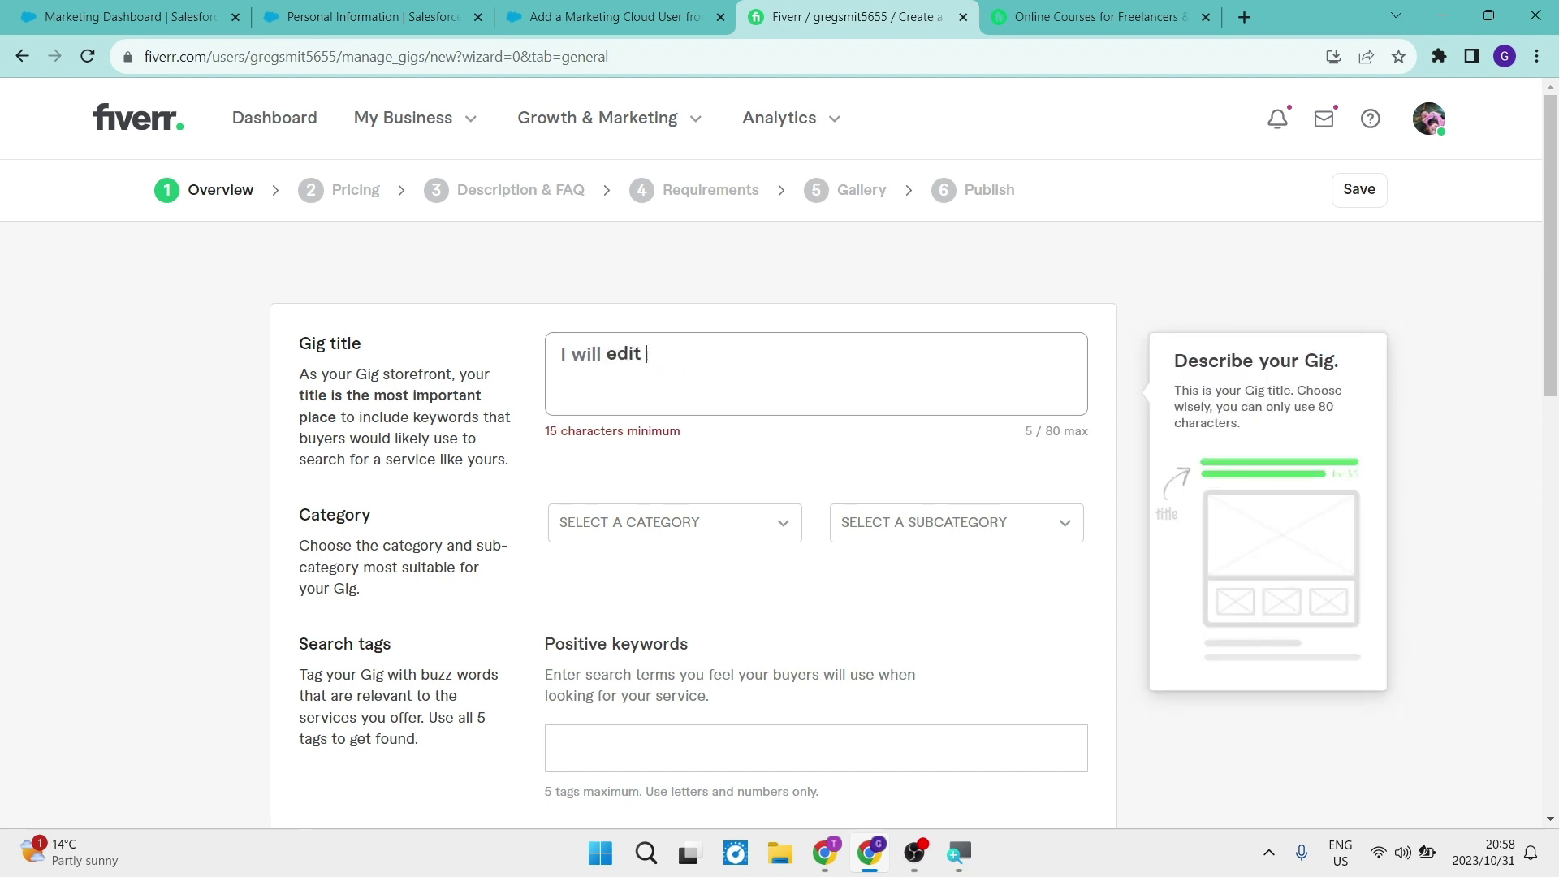
text(your videos)
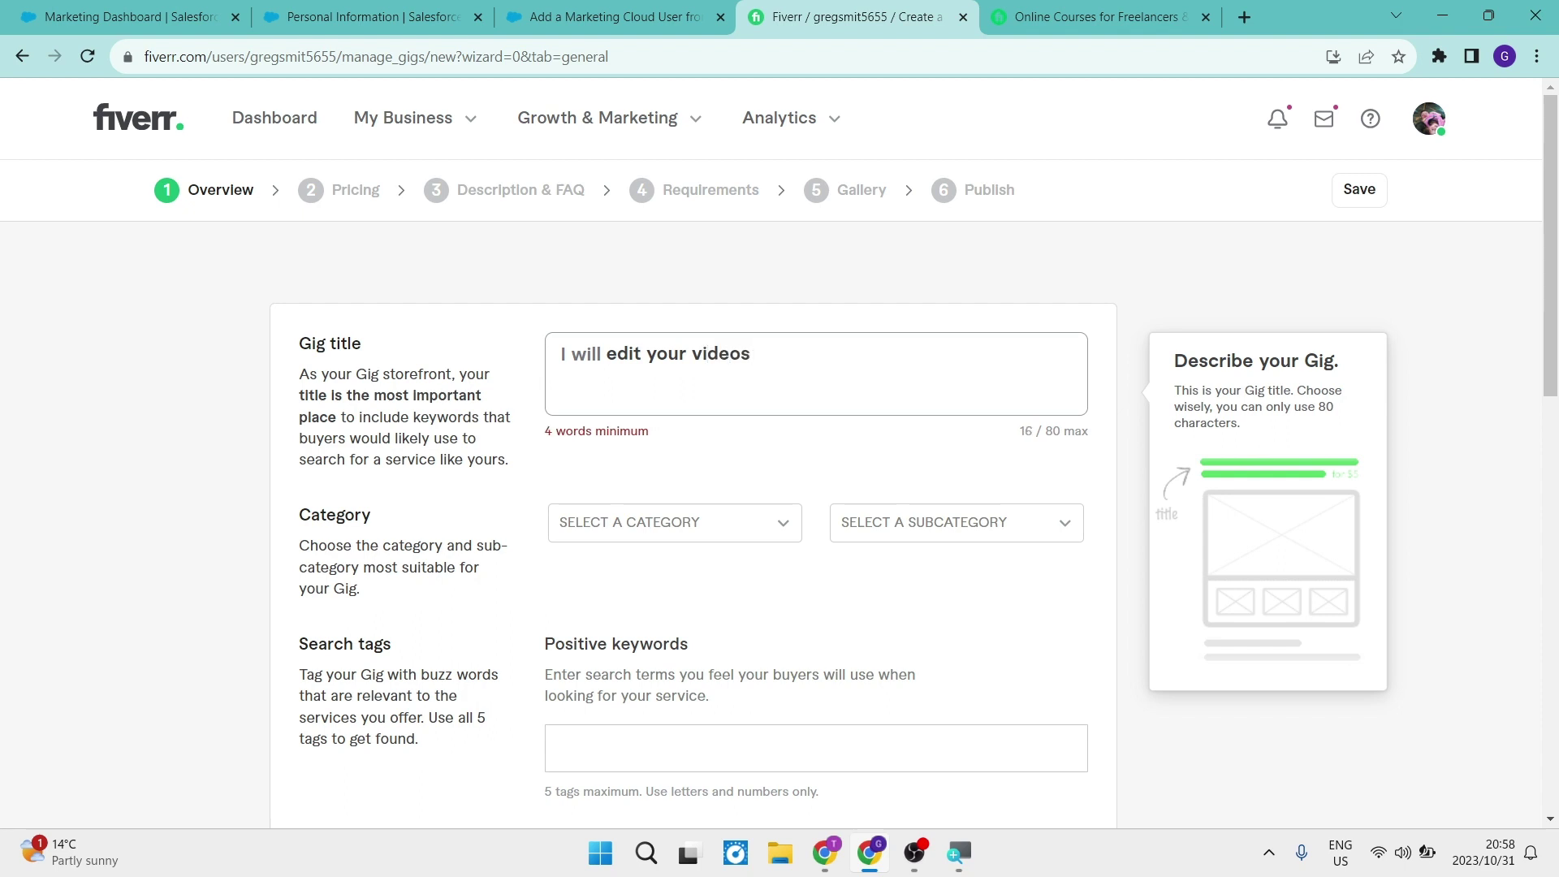
text( on )
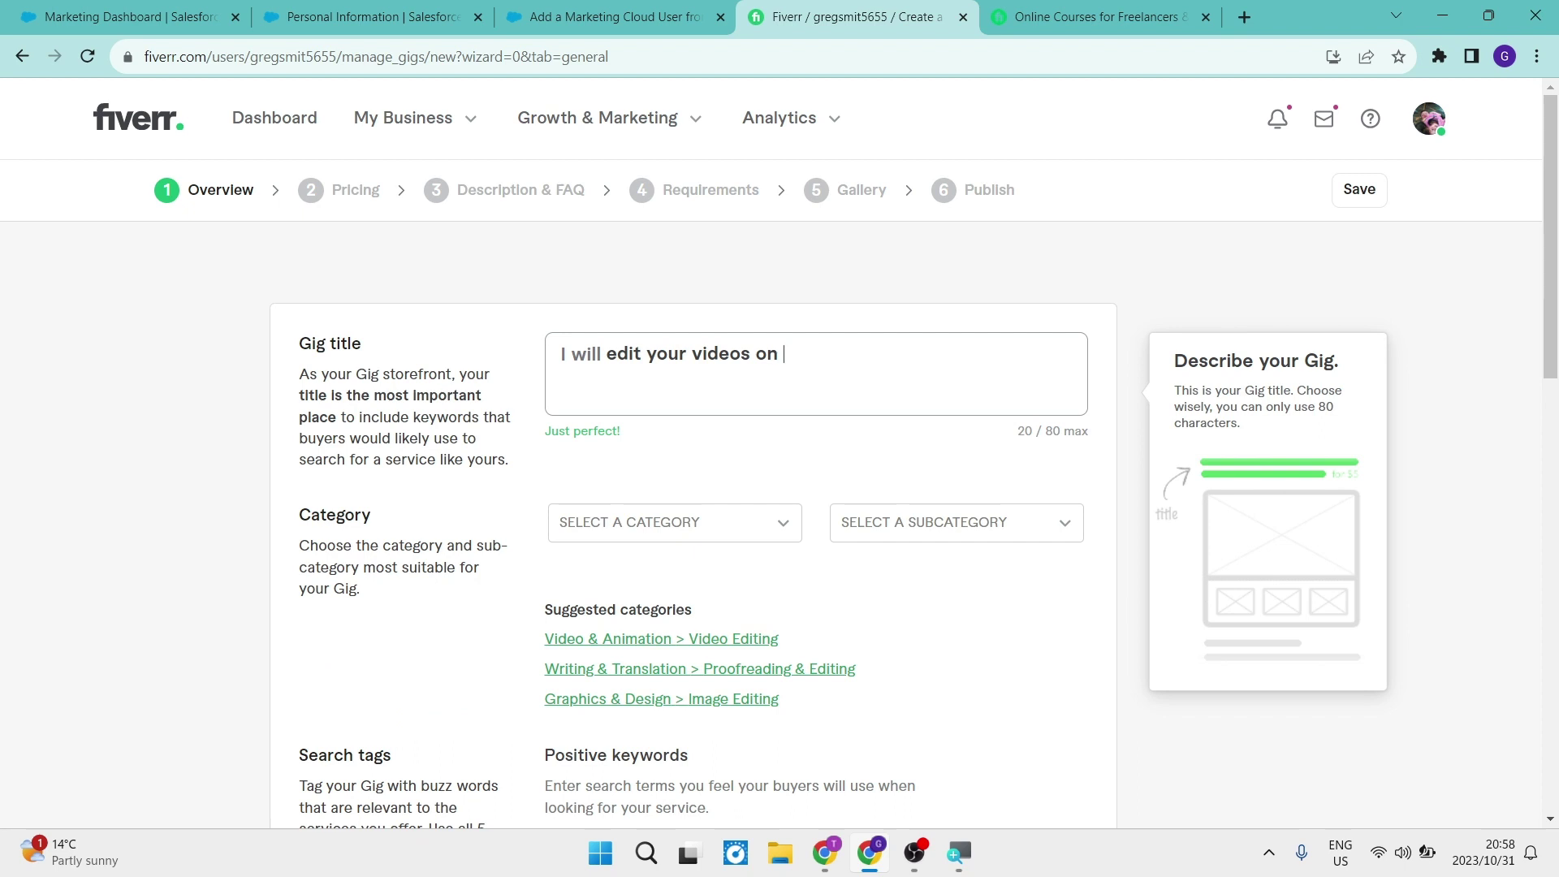
text(platforms)
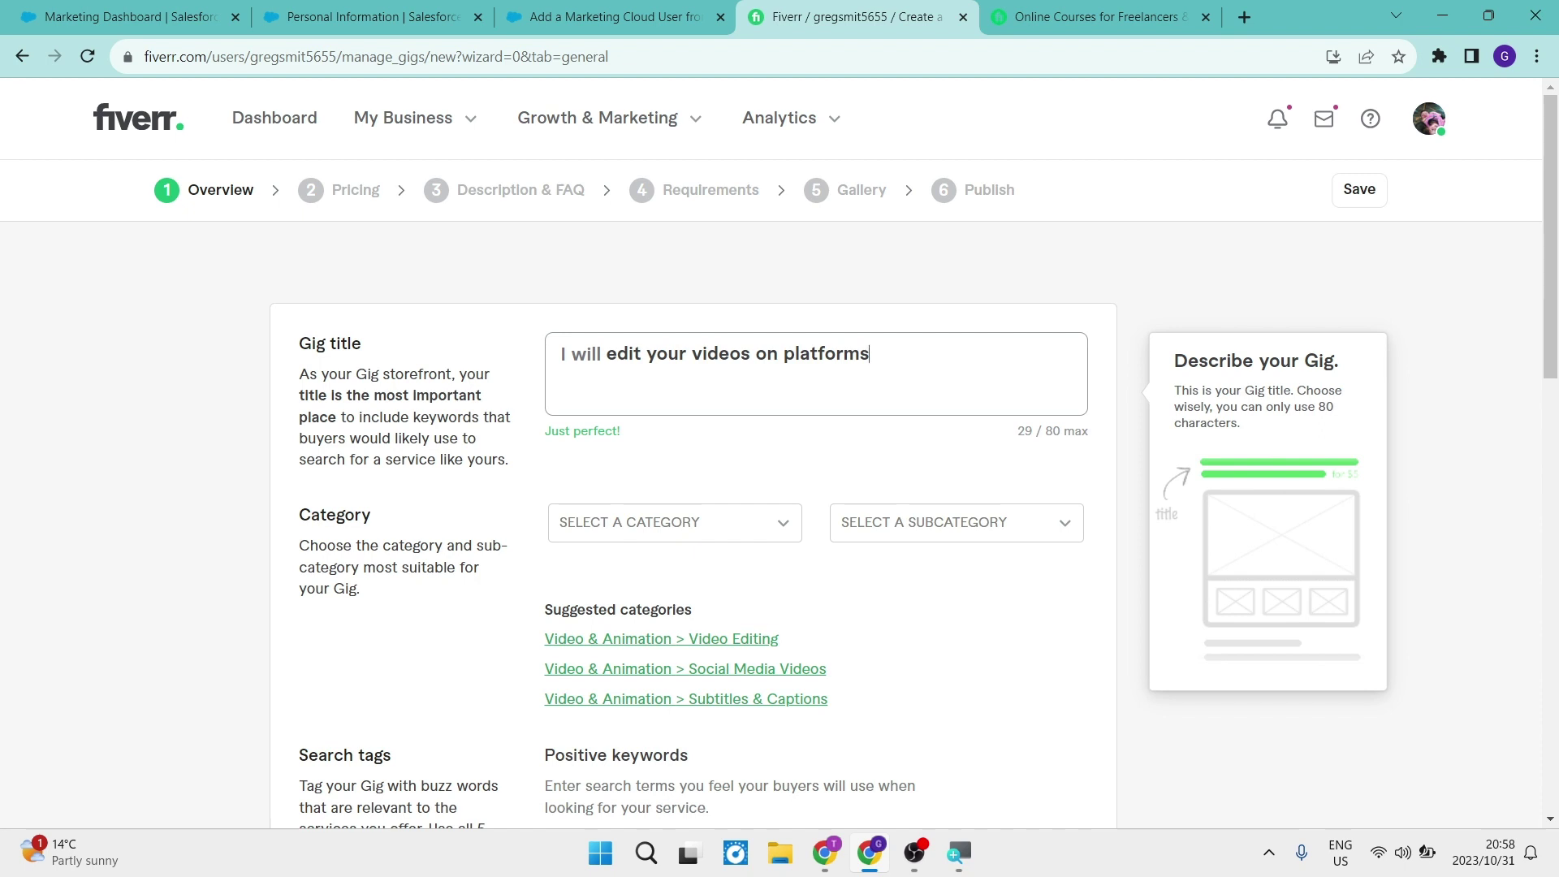
mouse_move(480, 597)
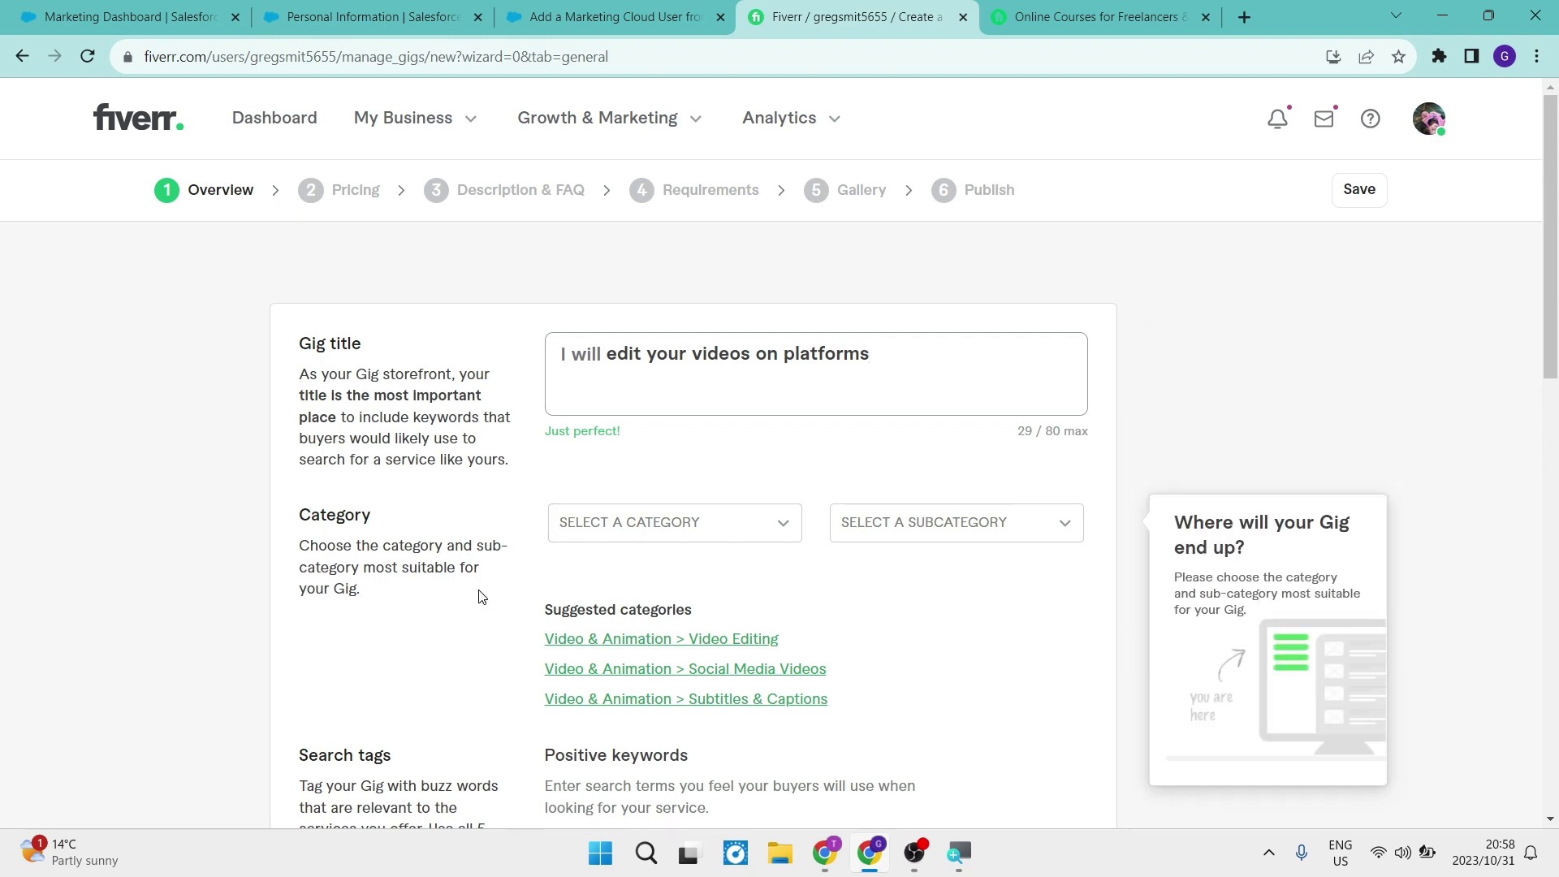
scroll(480, 597, down, 5)
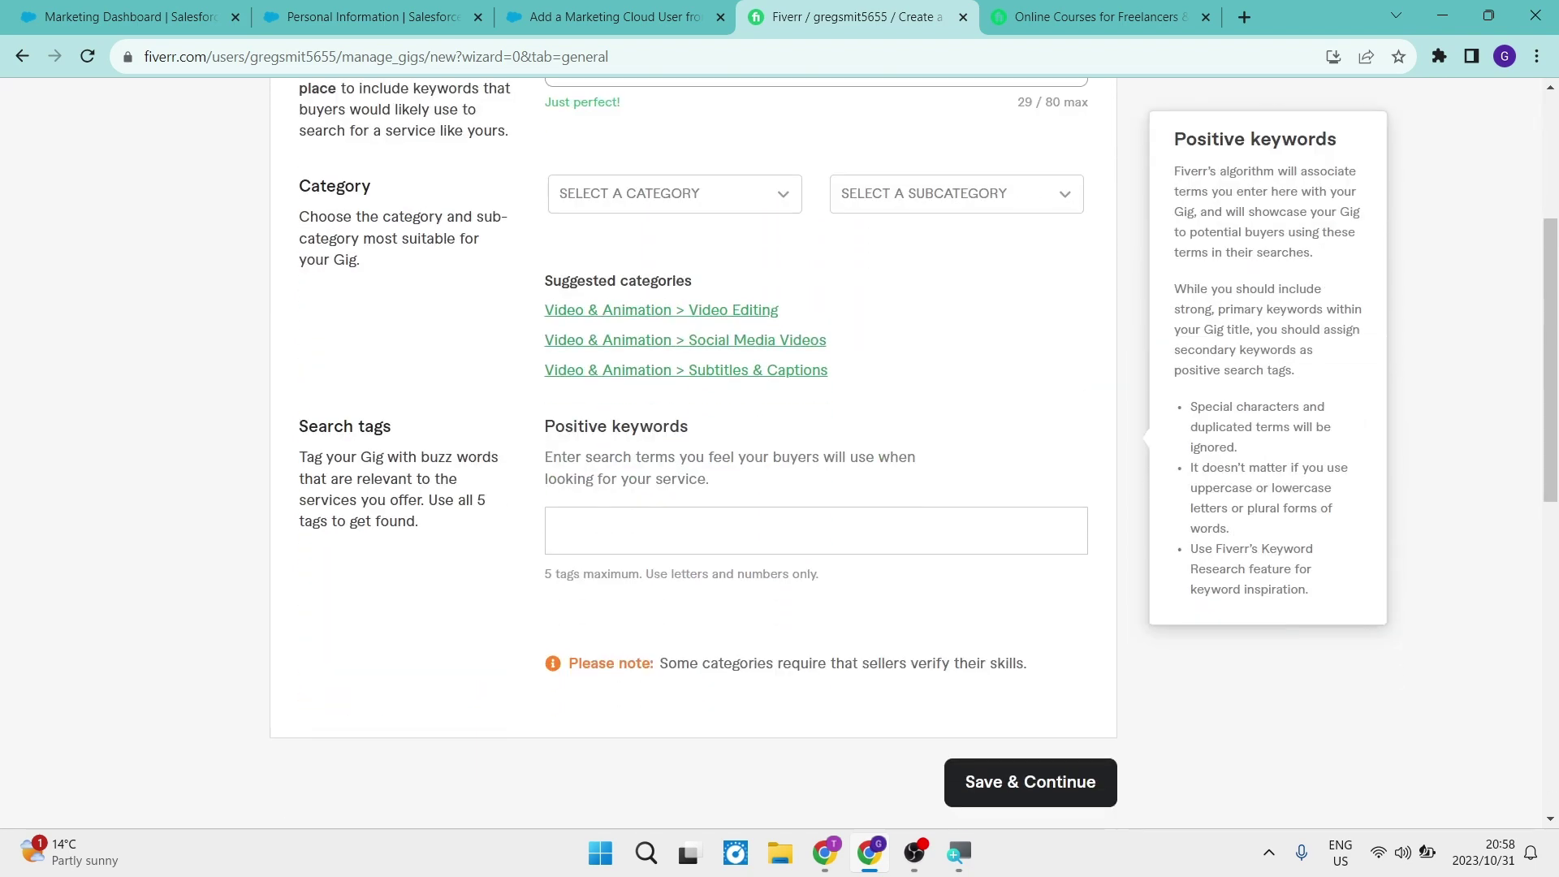
mouse_move(440, 505)
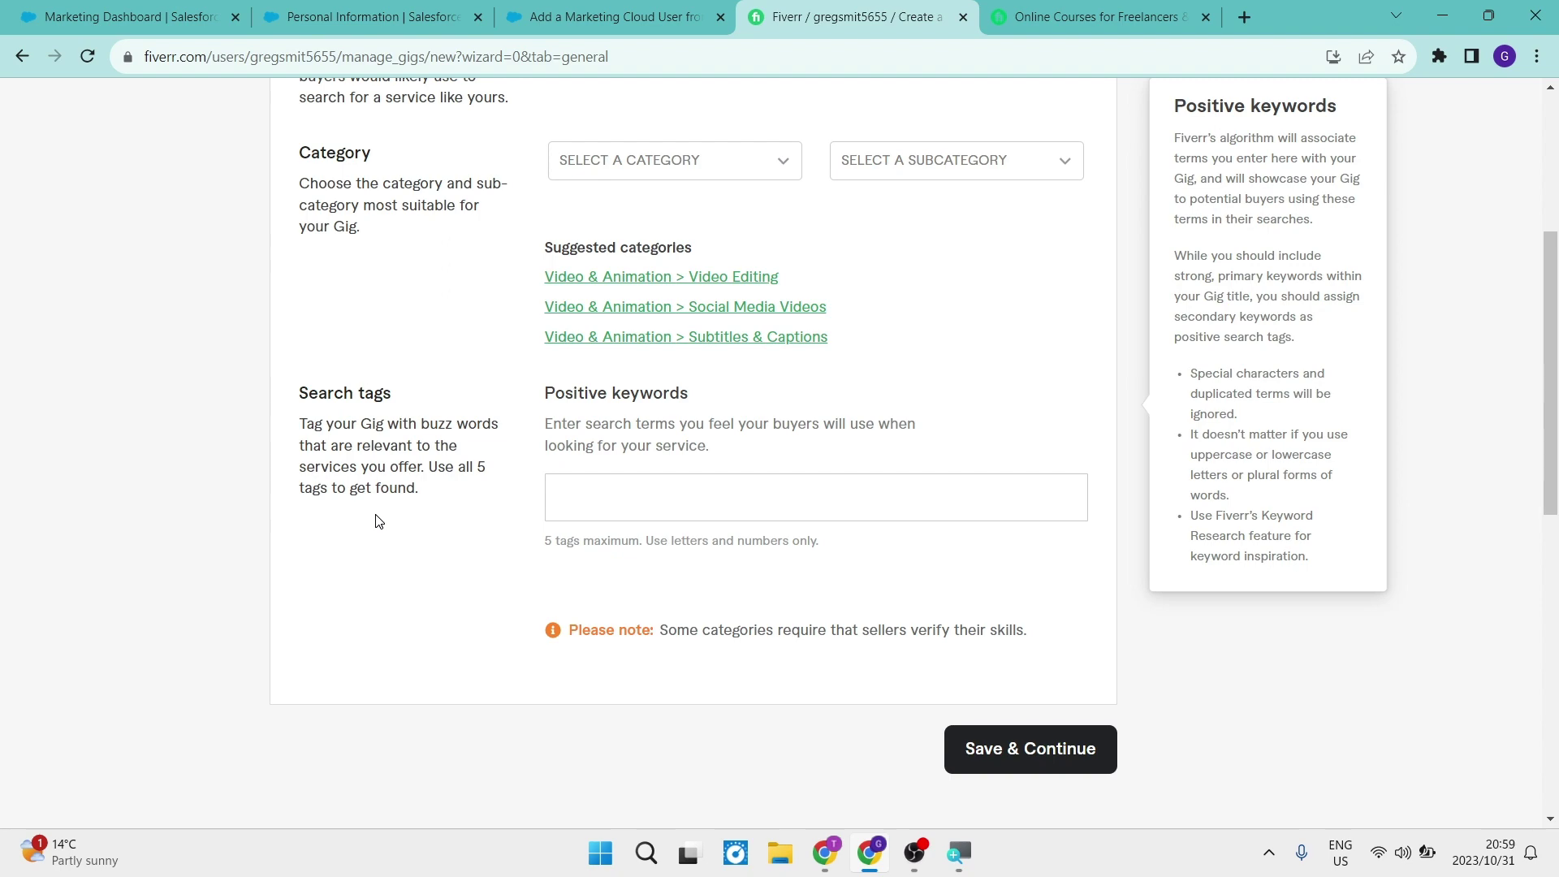
scroll(378, 521, down, 2)
scroll(376, 516, up, 5)
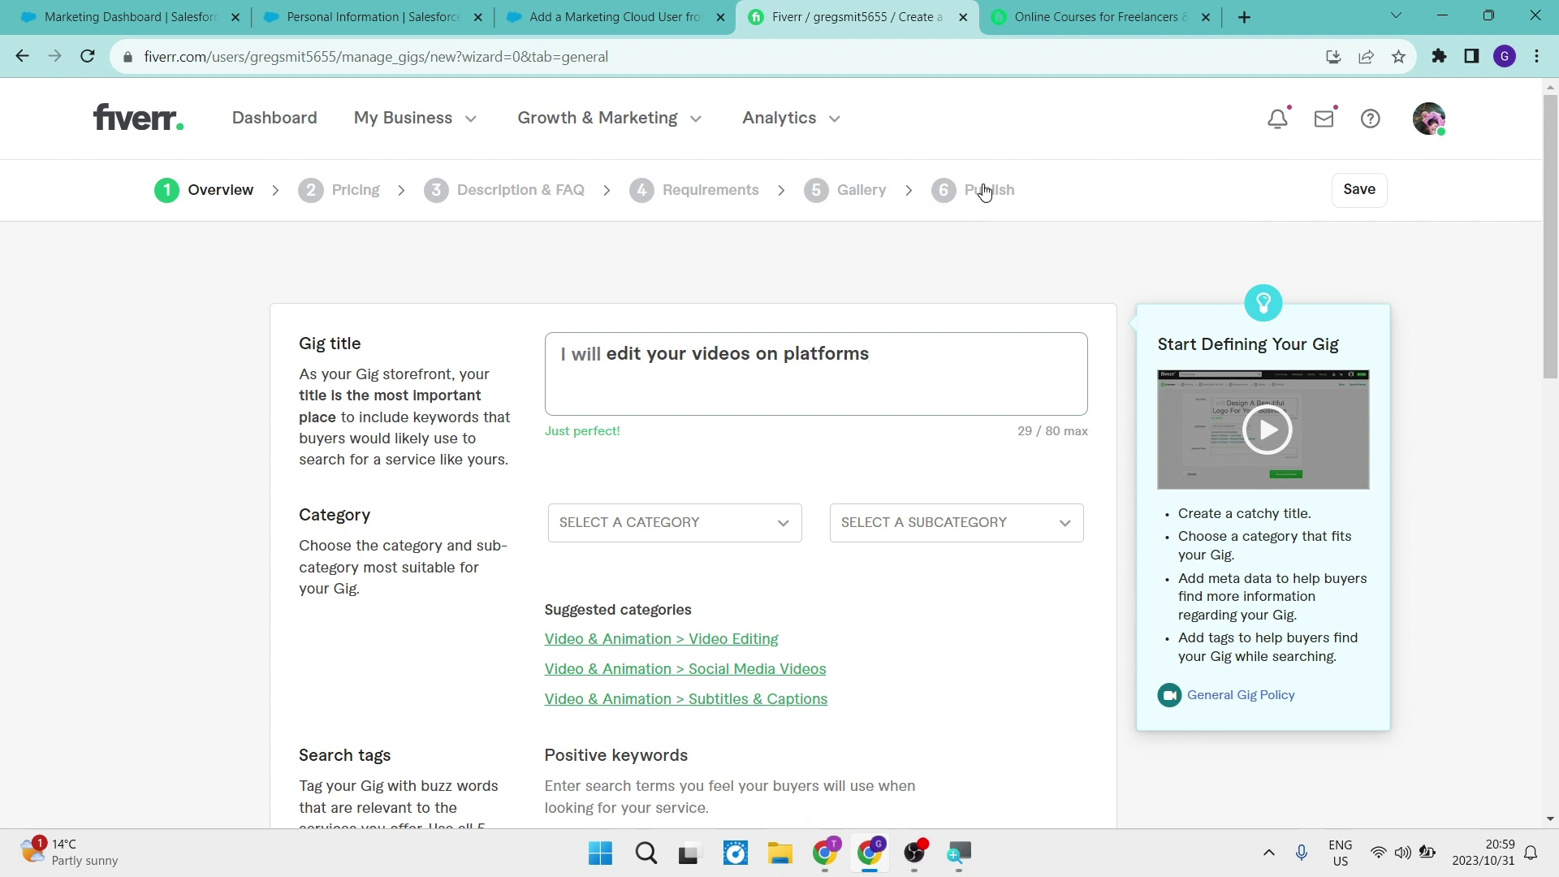
Step: Return to the seller profile and switch the account to buyer mode
click(23, 59)
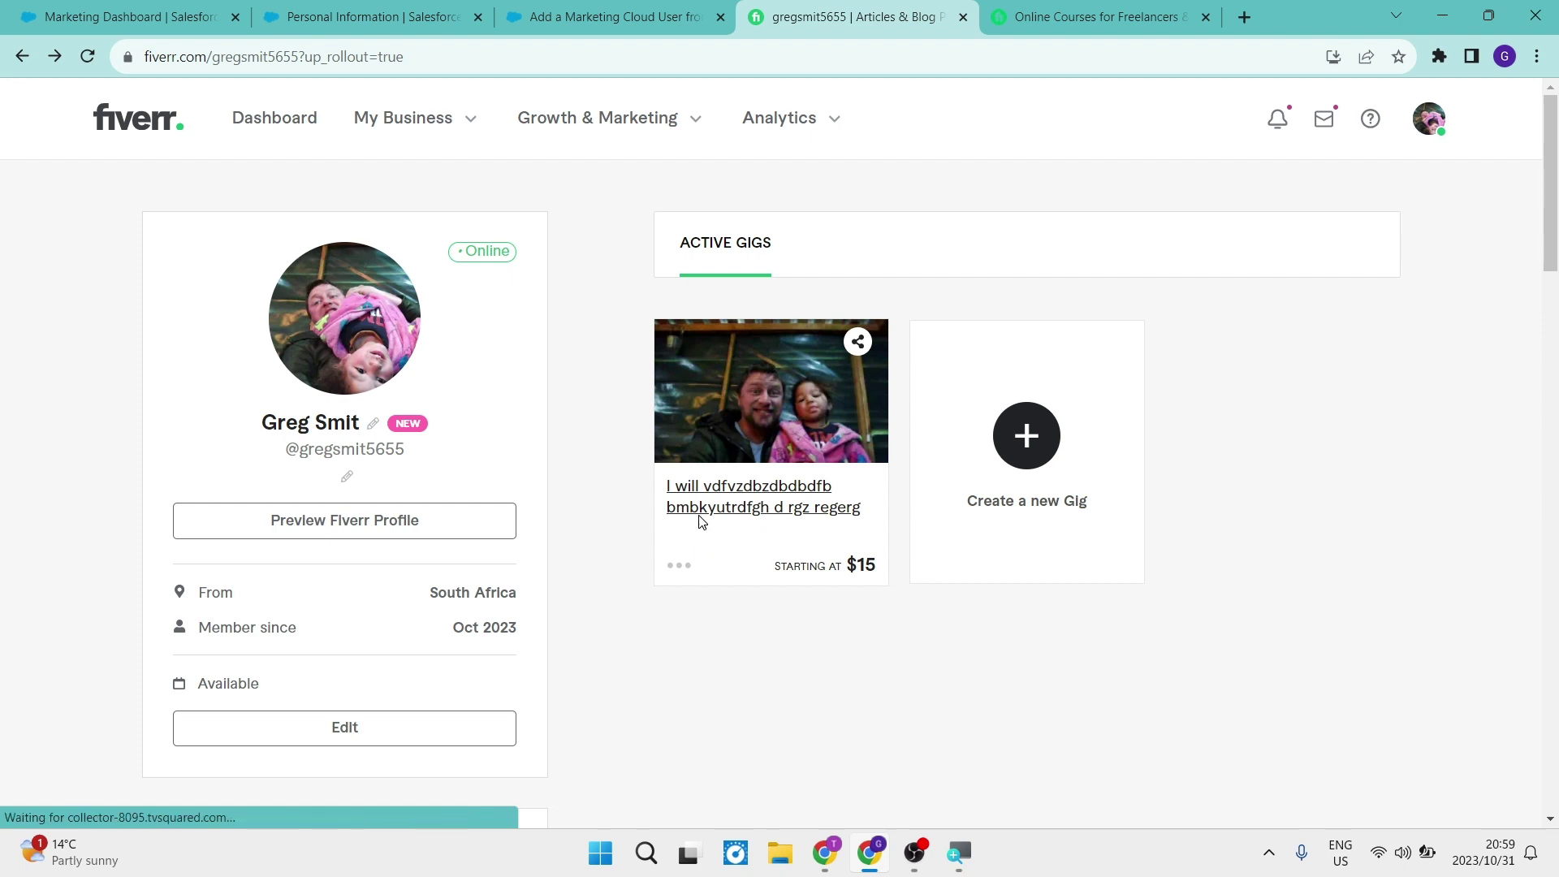
click(1435, 128)
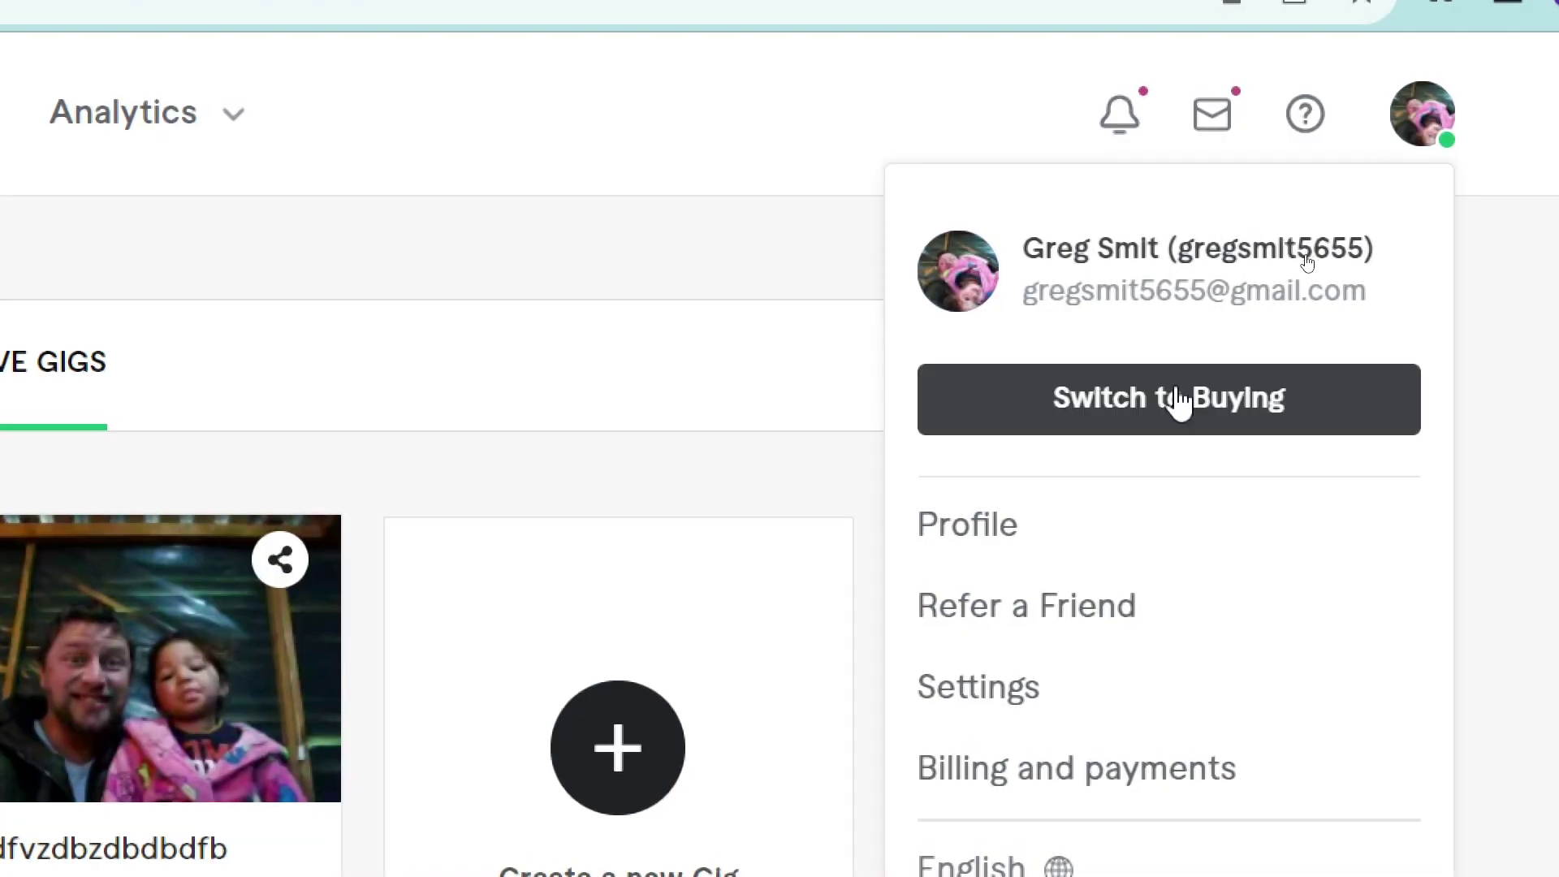
click(1179, 399)
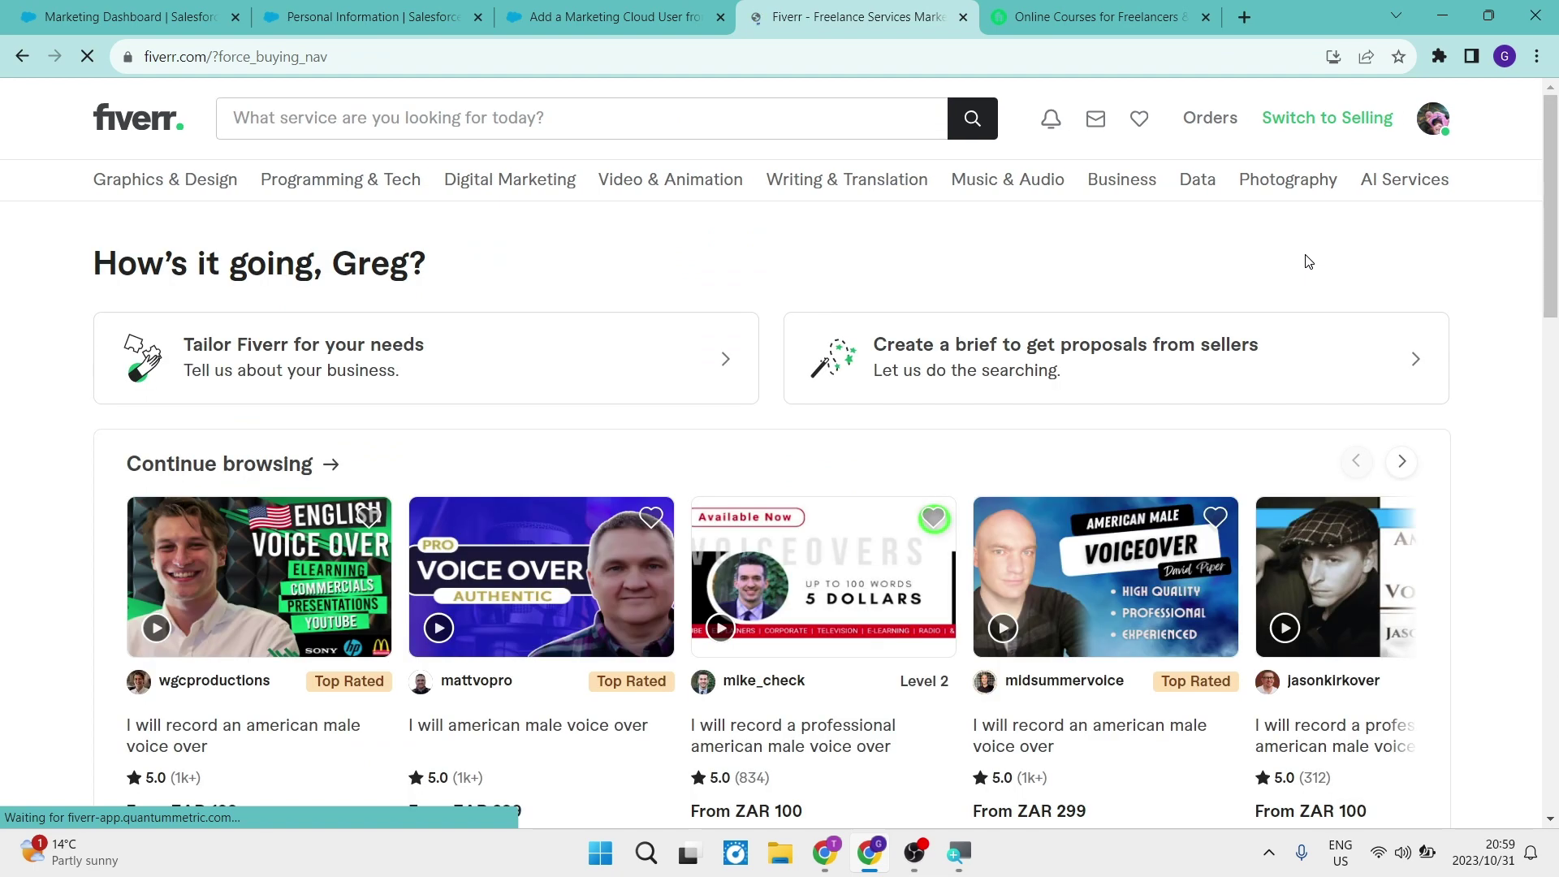
Step: Open wgcproductions' top-rated 'I will record an american male voice over' gig
scroll(521, 447, down, 2)
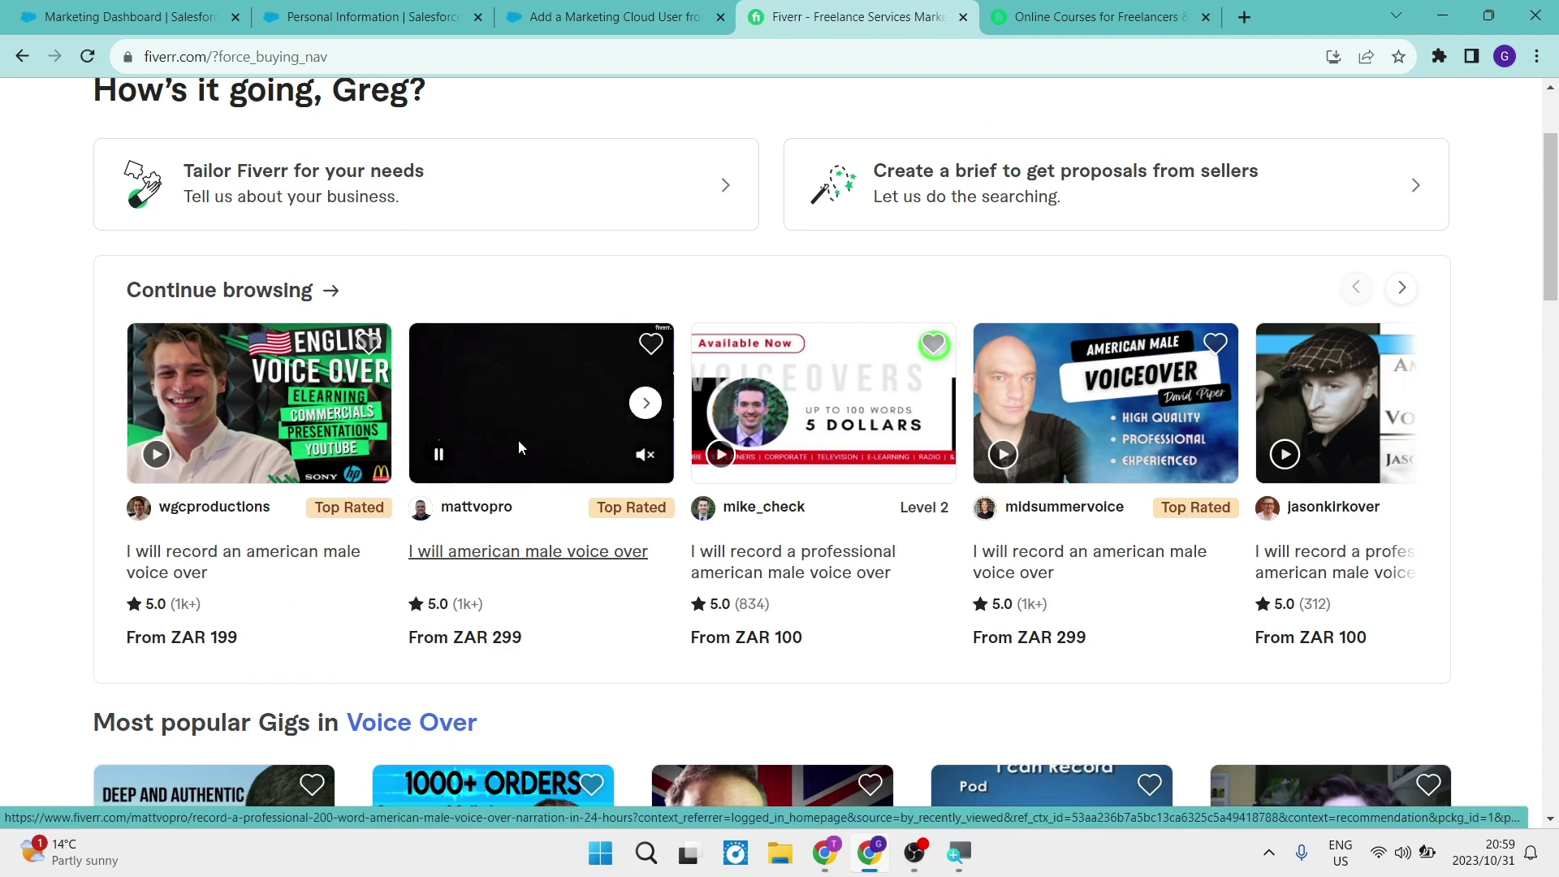
scroll(518, 441, down, 2)
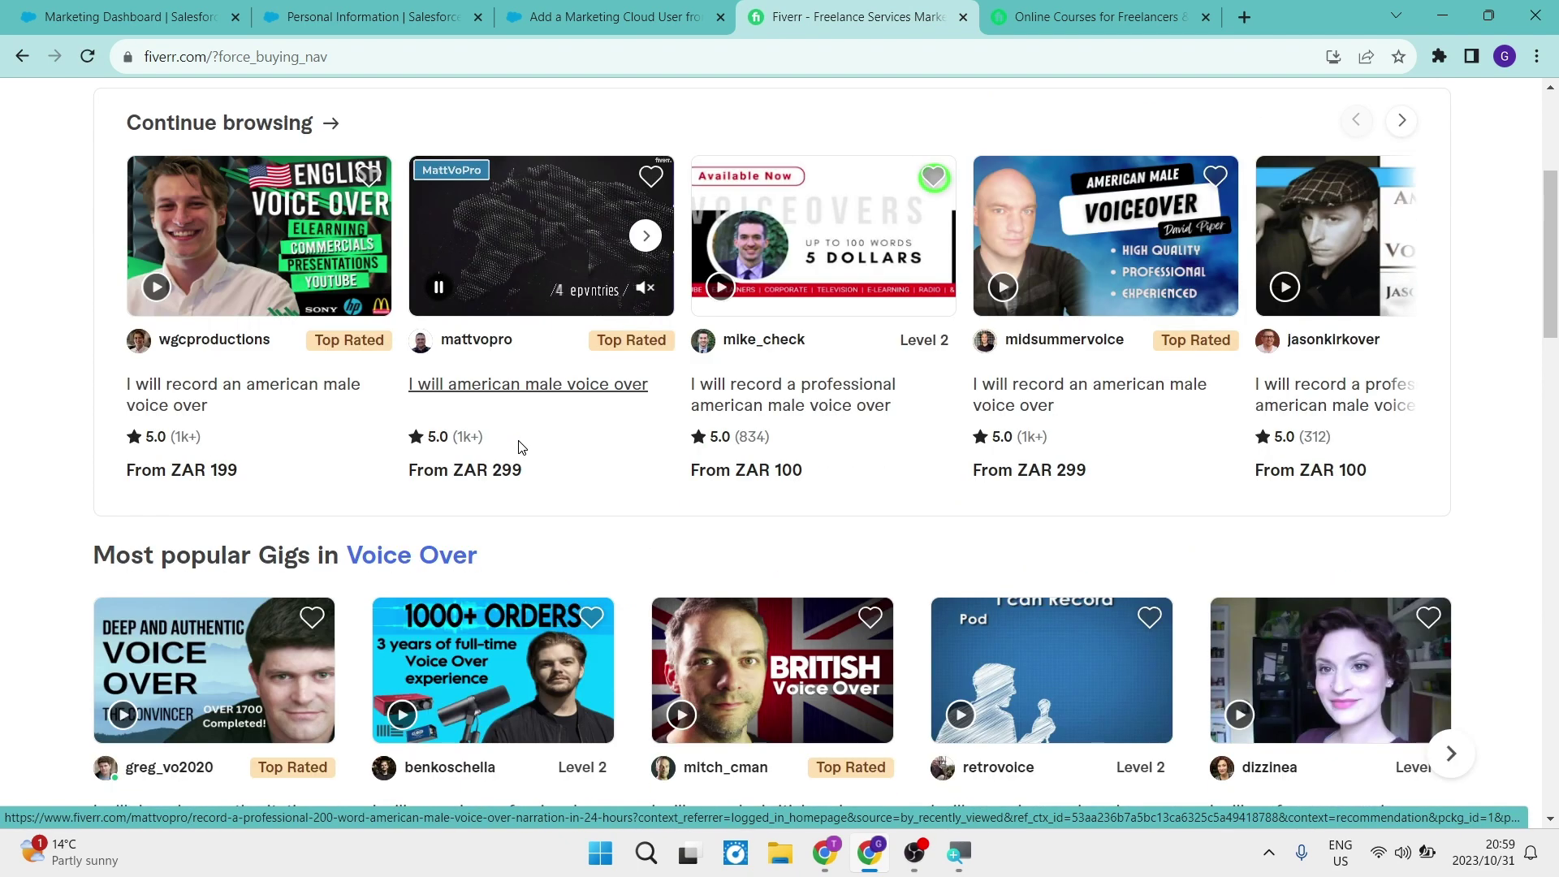
click(209, 253)
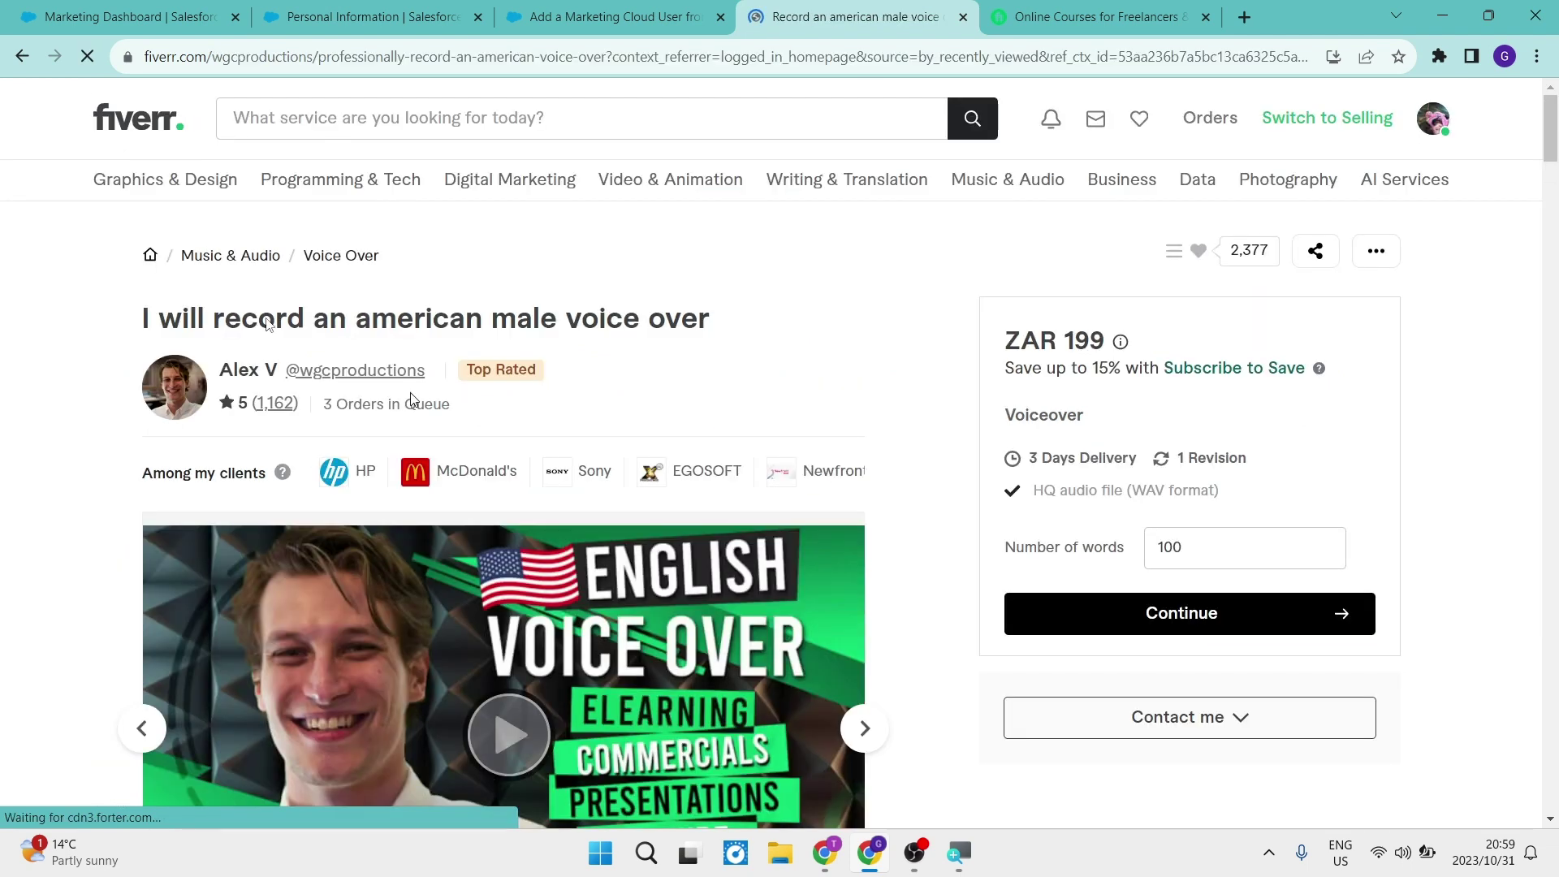
Step: Scroll through the gig's About, seller details, ZAR 199 package and 1,162 five-star reviews
scroll(413, 398, down, 1)
scroll(413, 398, down, 1)
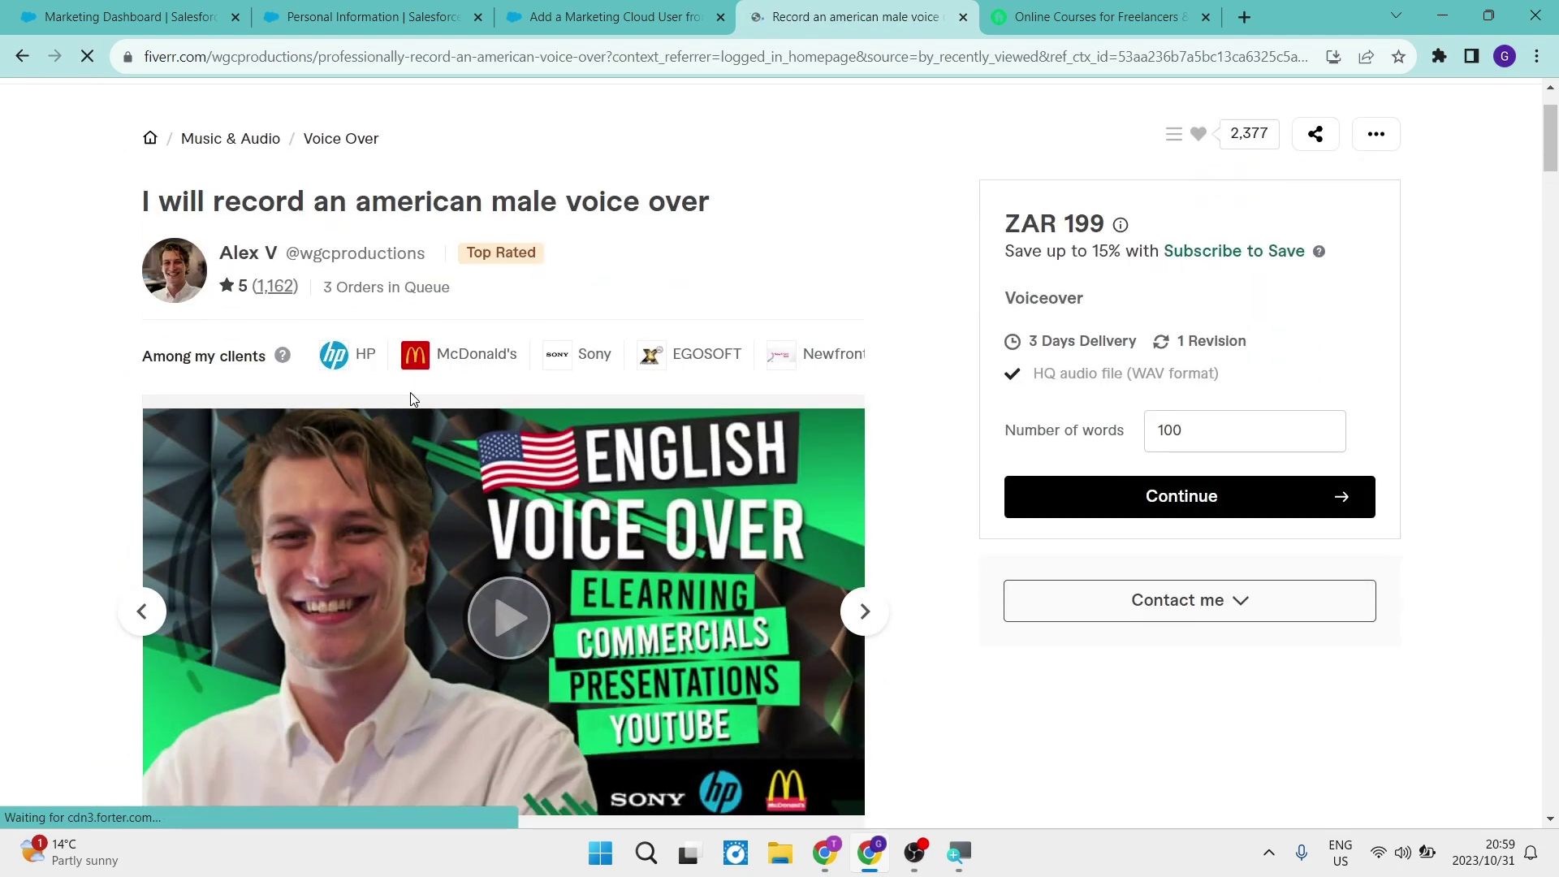
scroll(411, 398, down, 6)
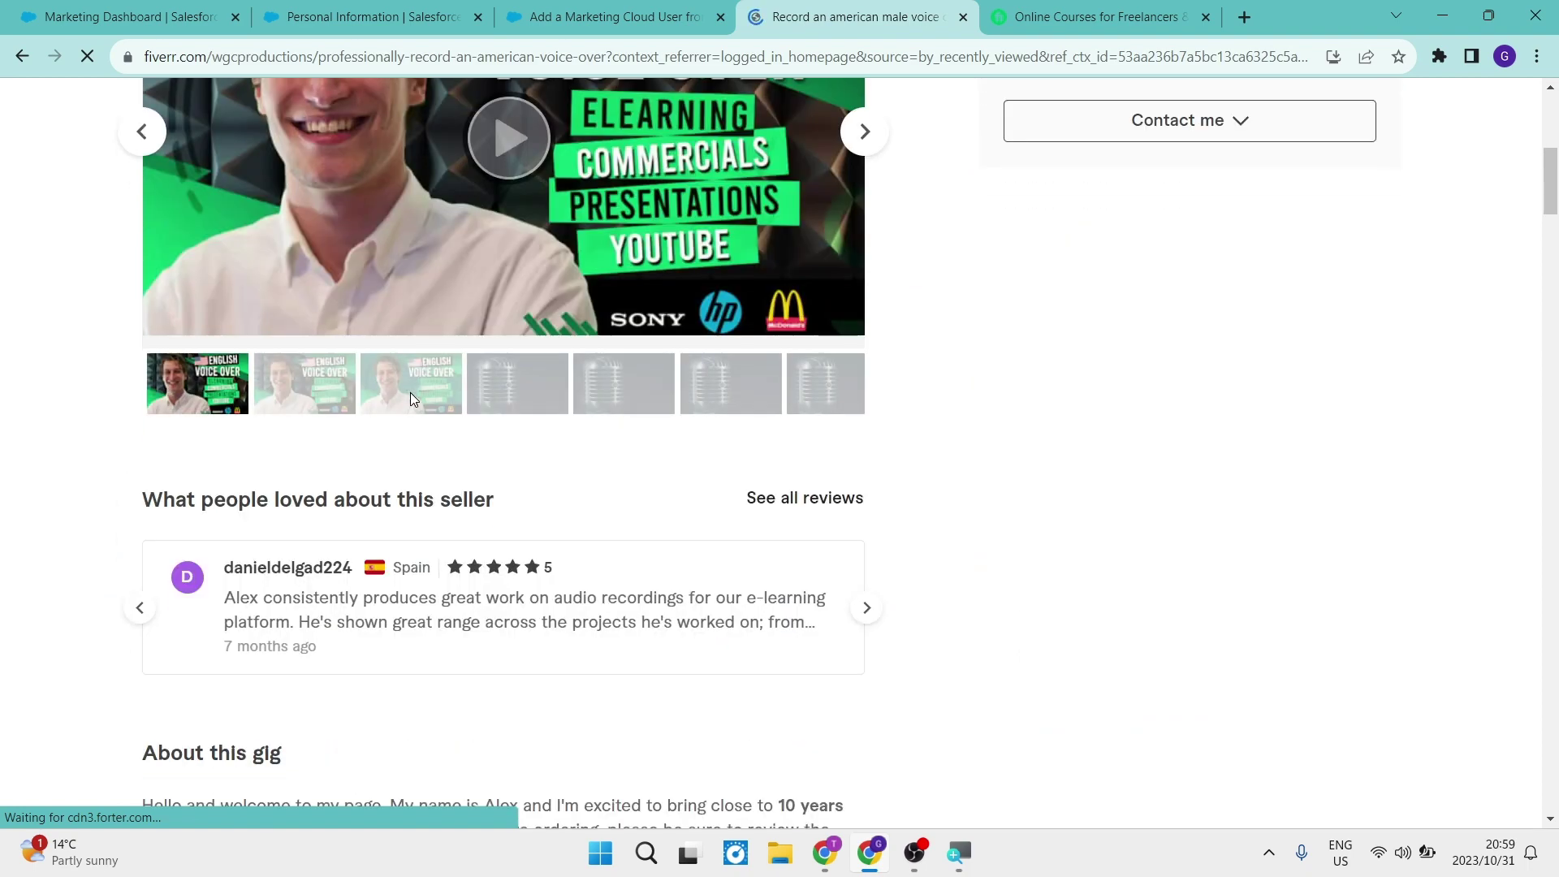
scroll(411, 392, down, 2)
scroll(411, 398, down, 4)
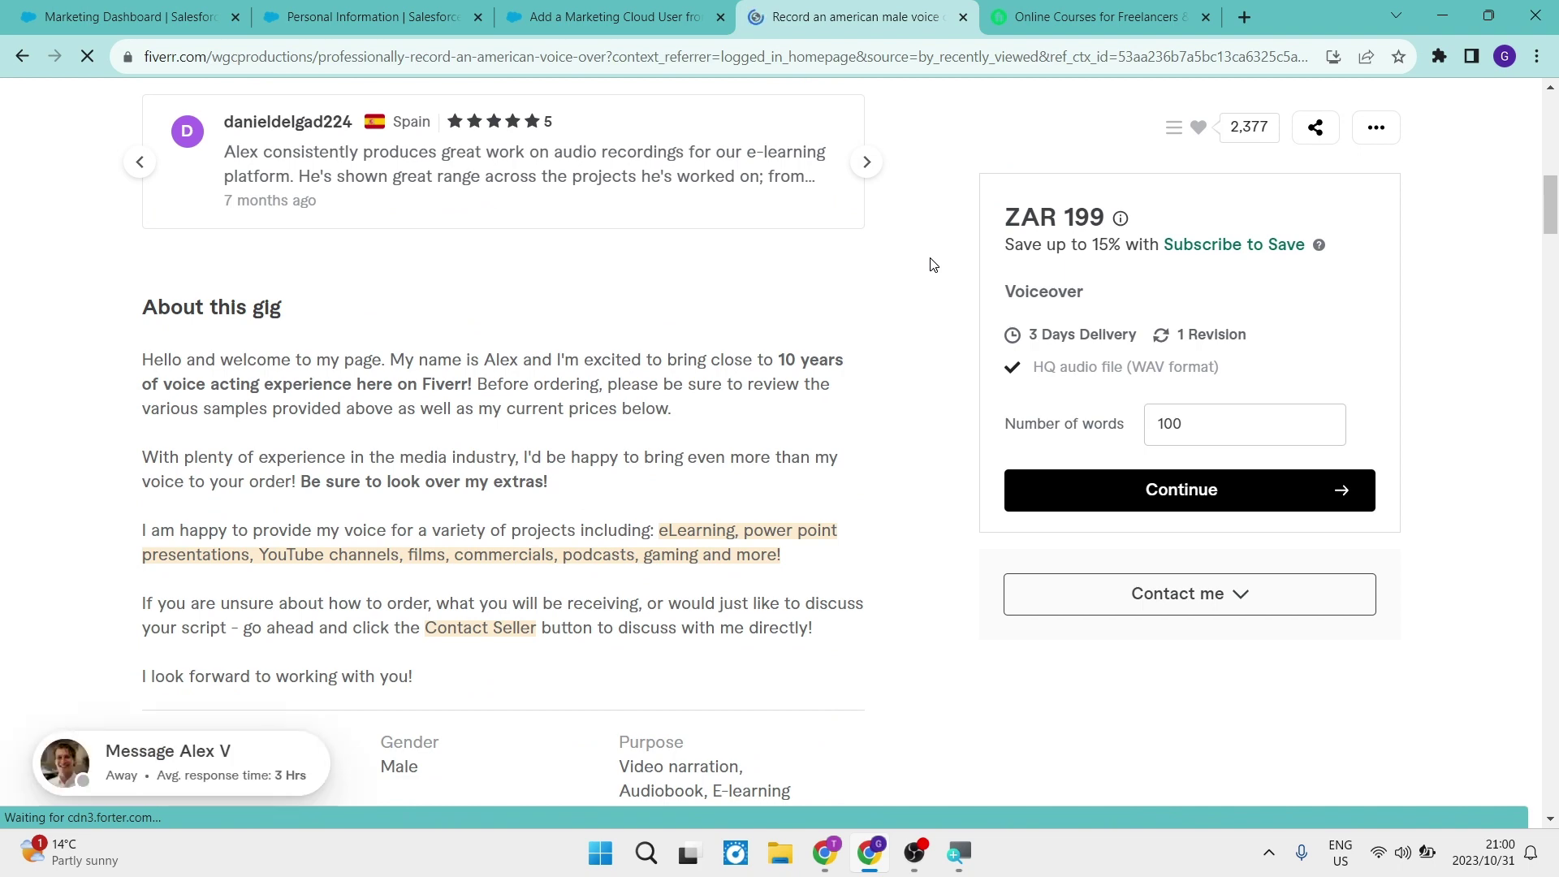
scroll(933, 266, down, 4)
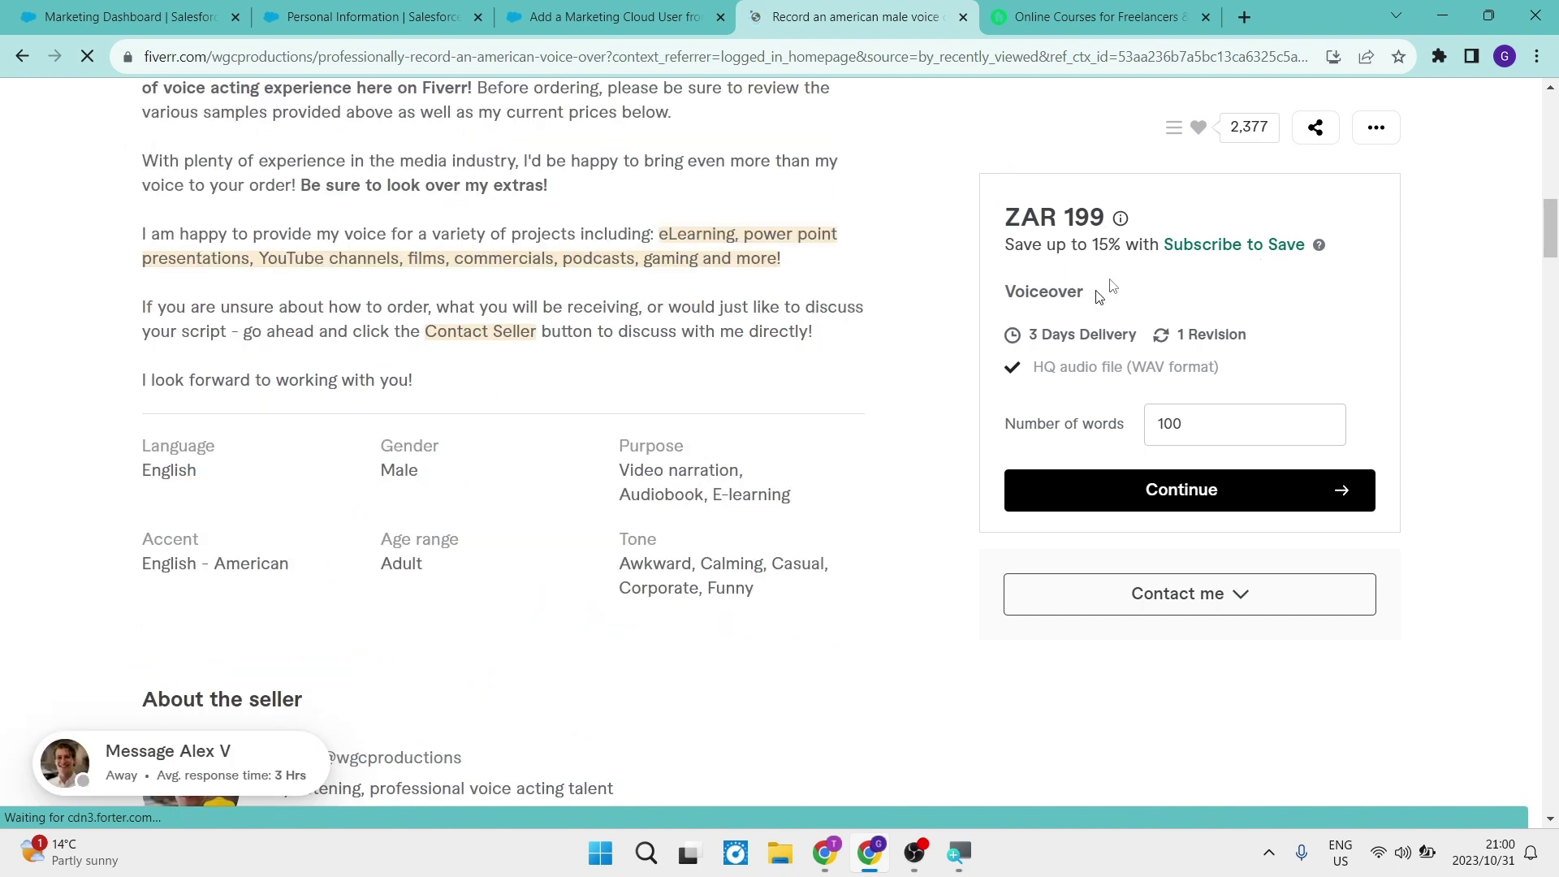
scroll(972, 439, down, 2)
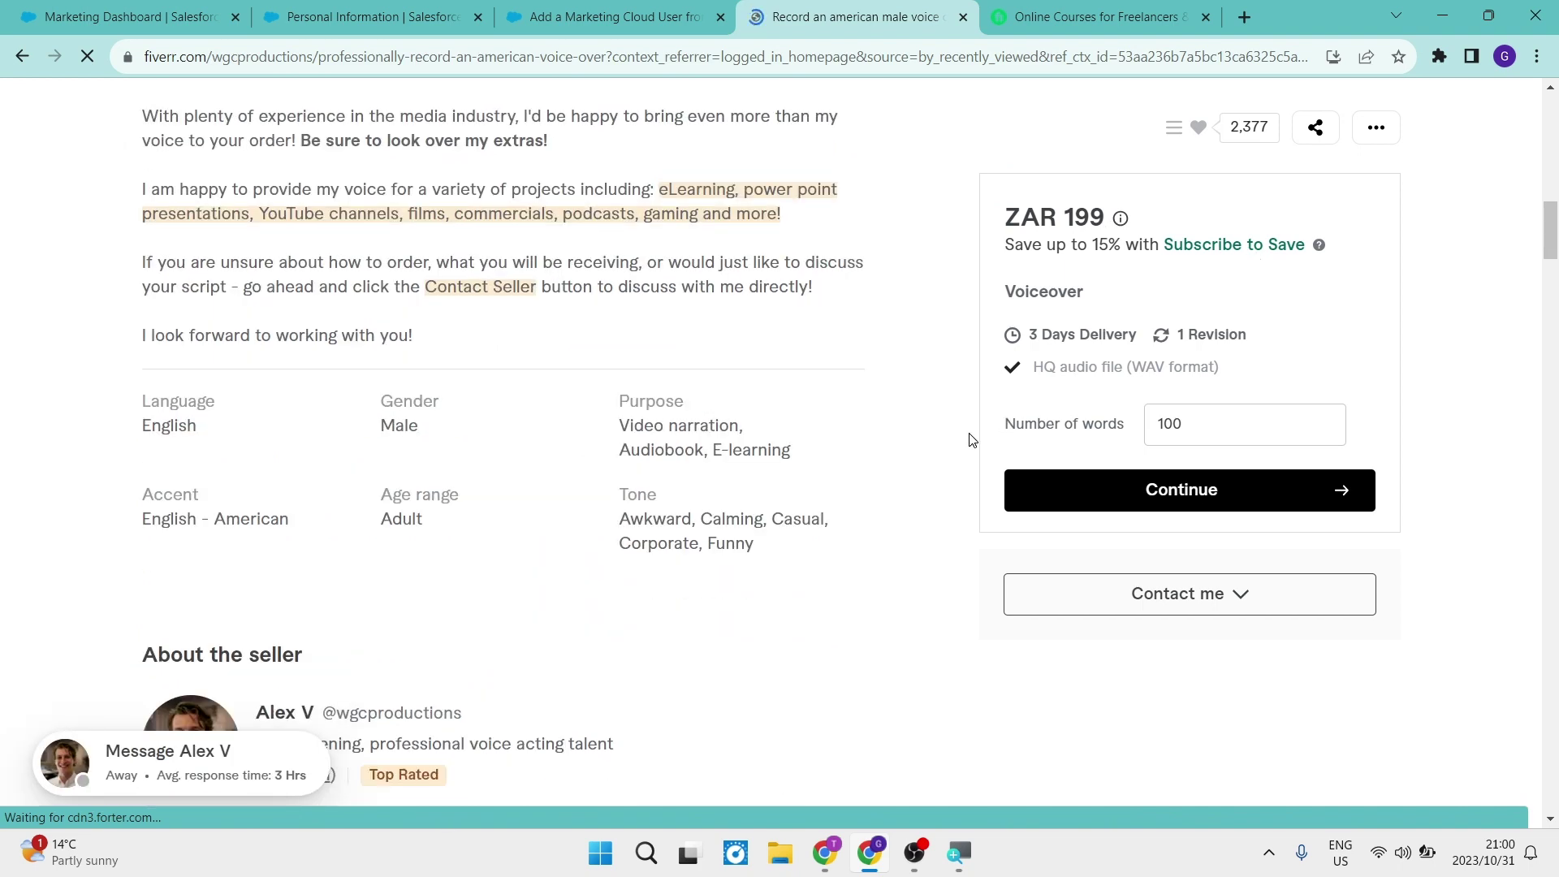
scroll(366, 340, down, 5)
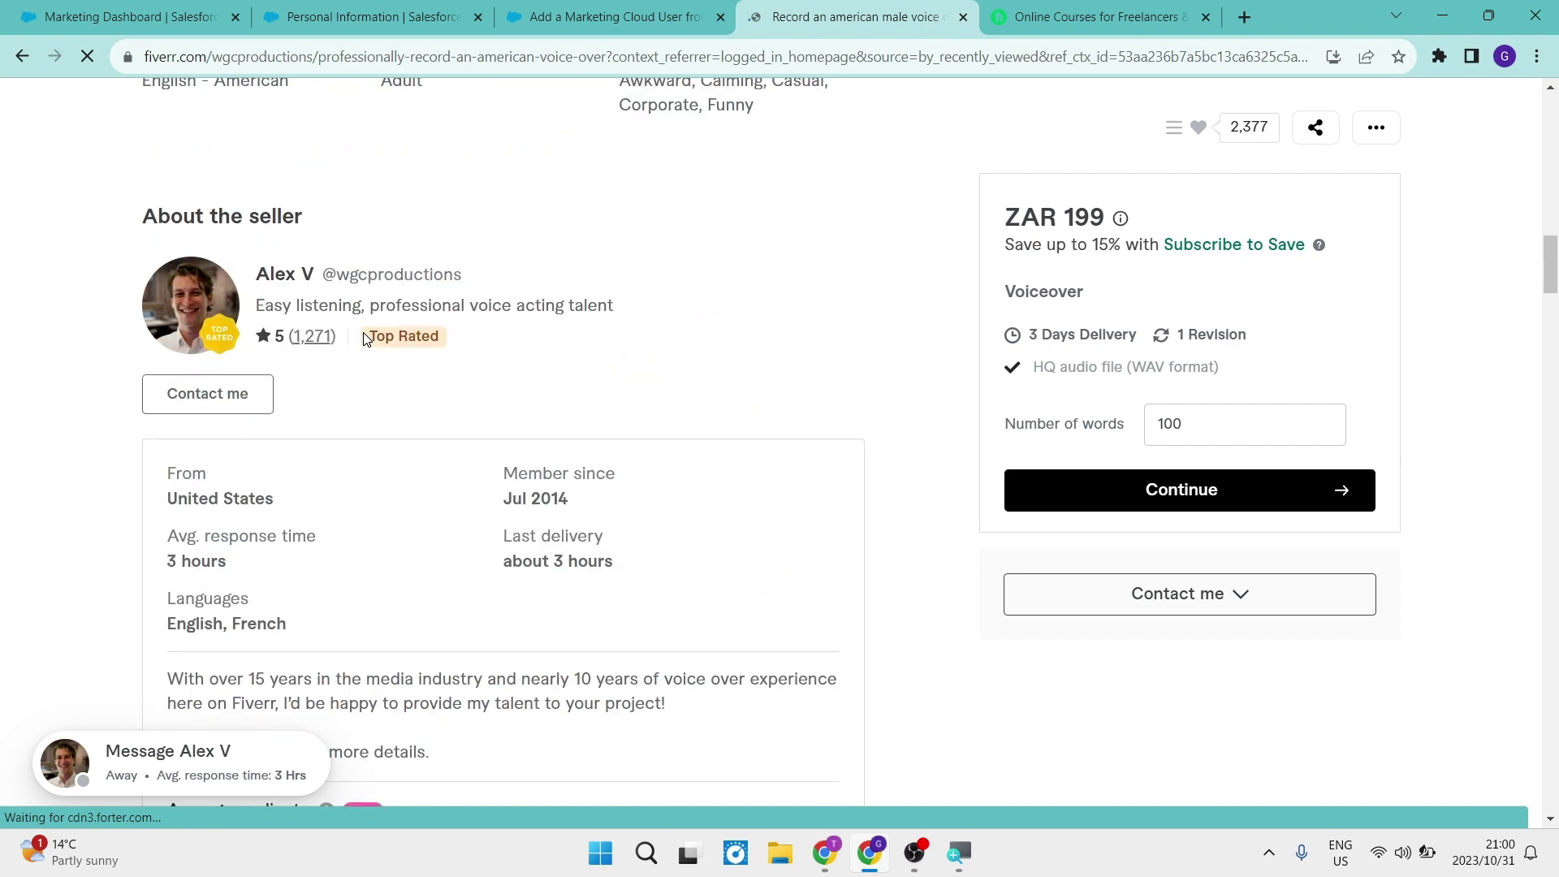
scroll(219, 438, down, 2)
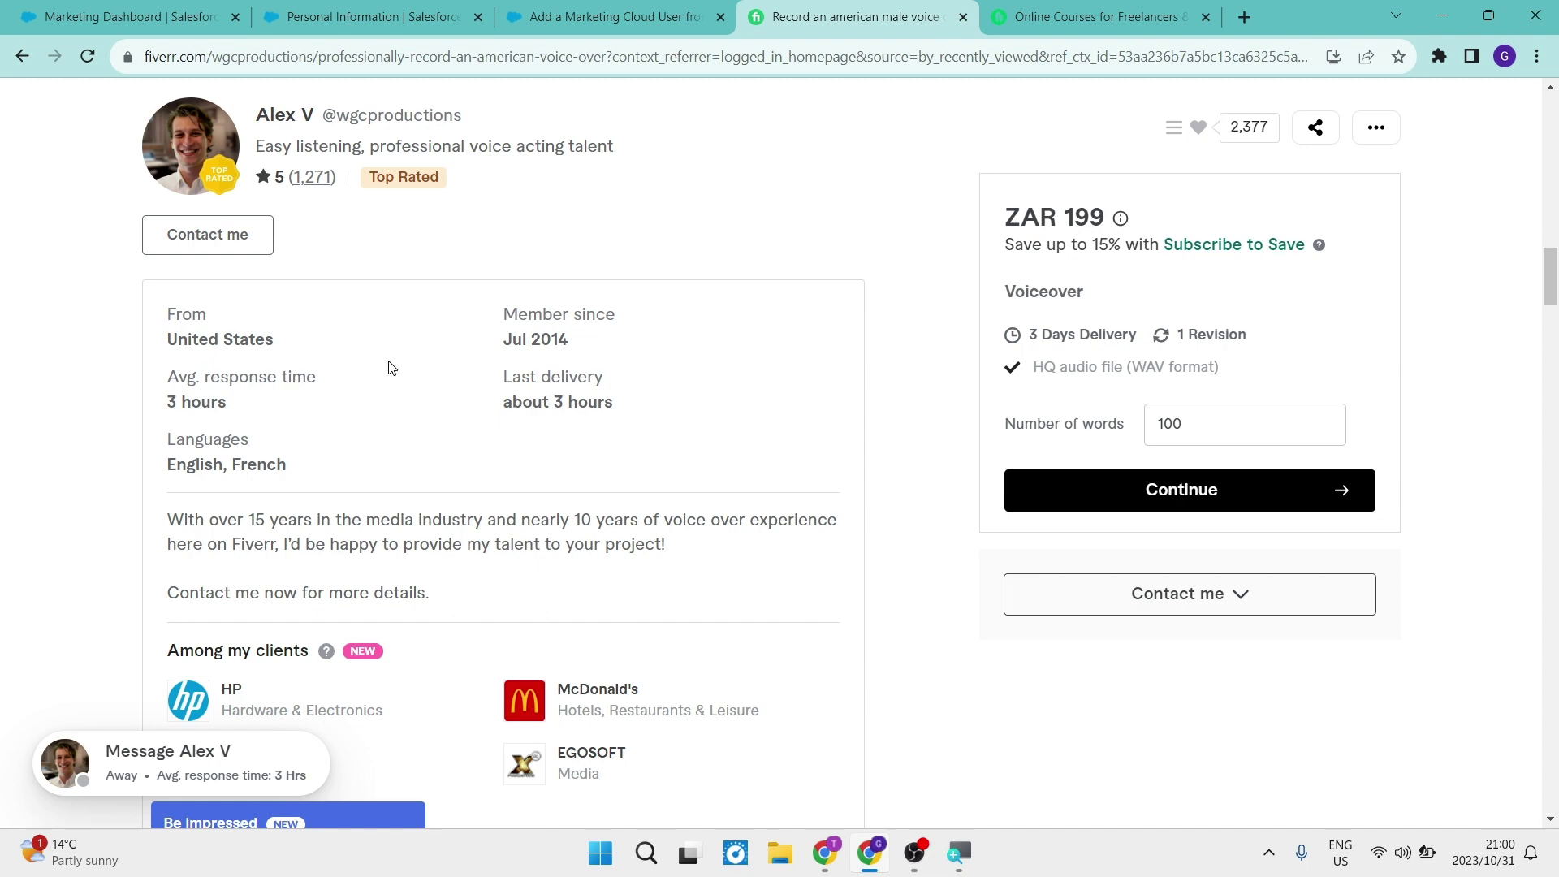
scroll(389, 368, down, 4)
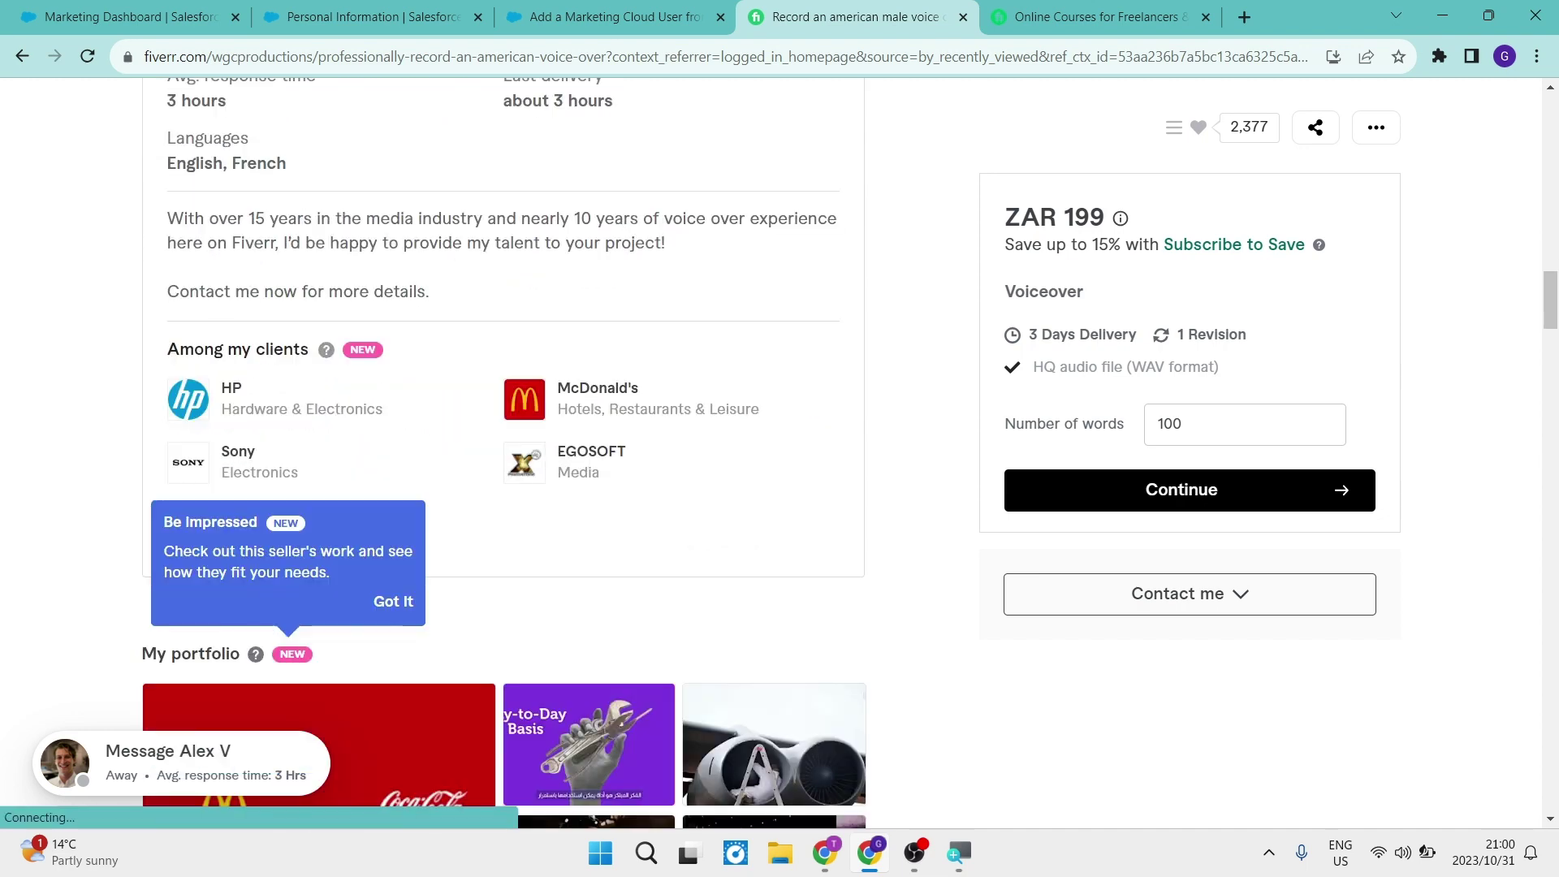
scroll(388, 368, down, 3)
scroll(388, 368, down, 5)
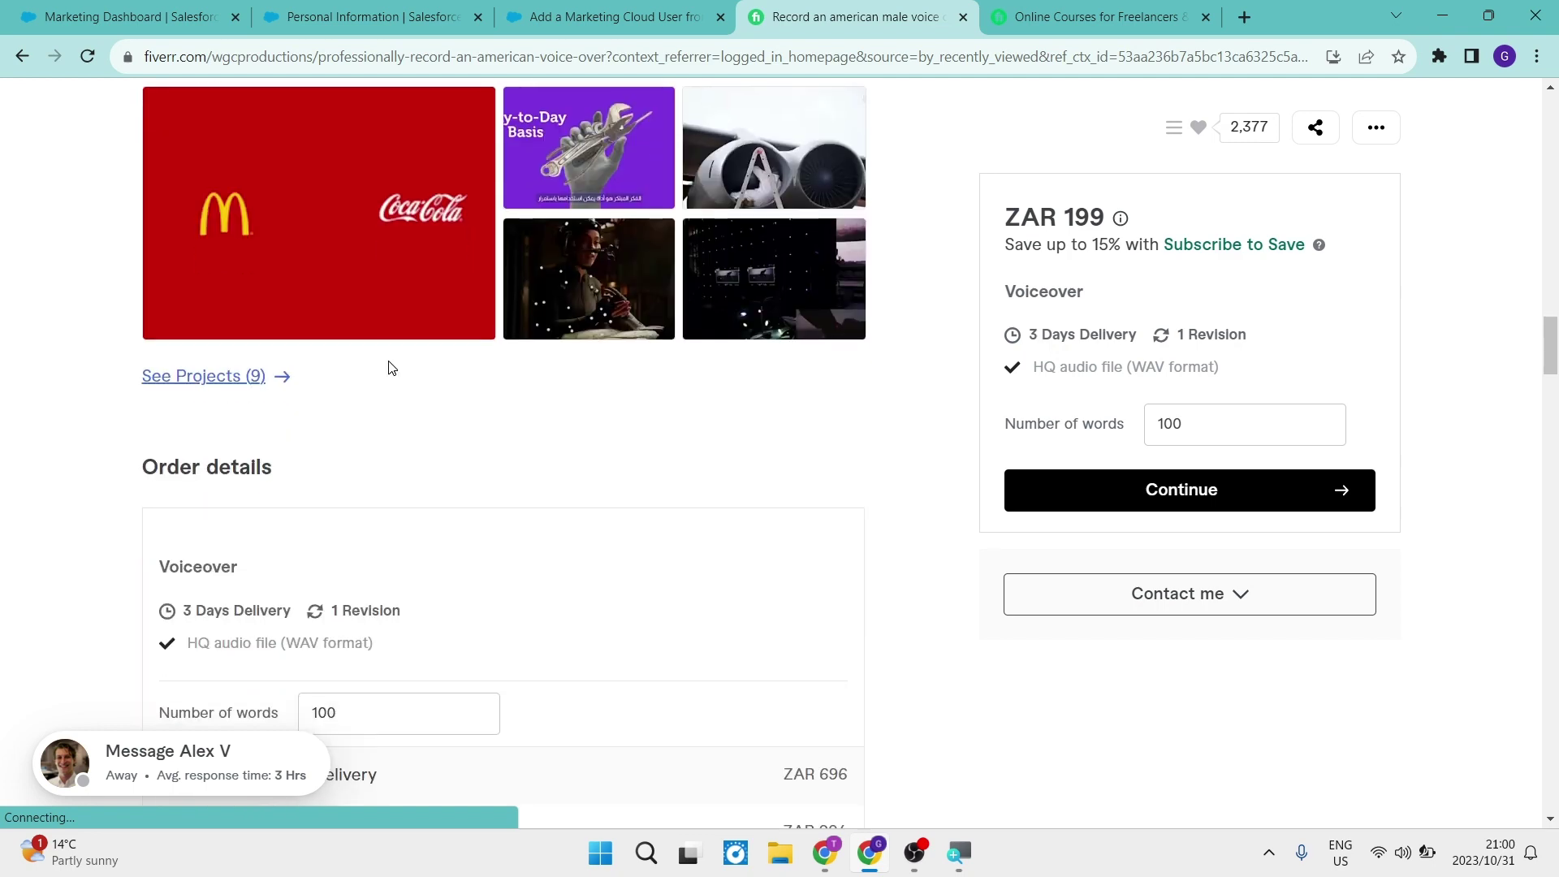
scroll(388, 368, down, 6)
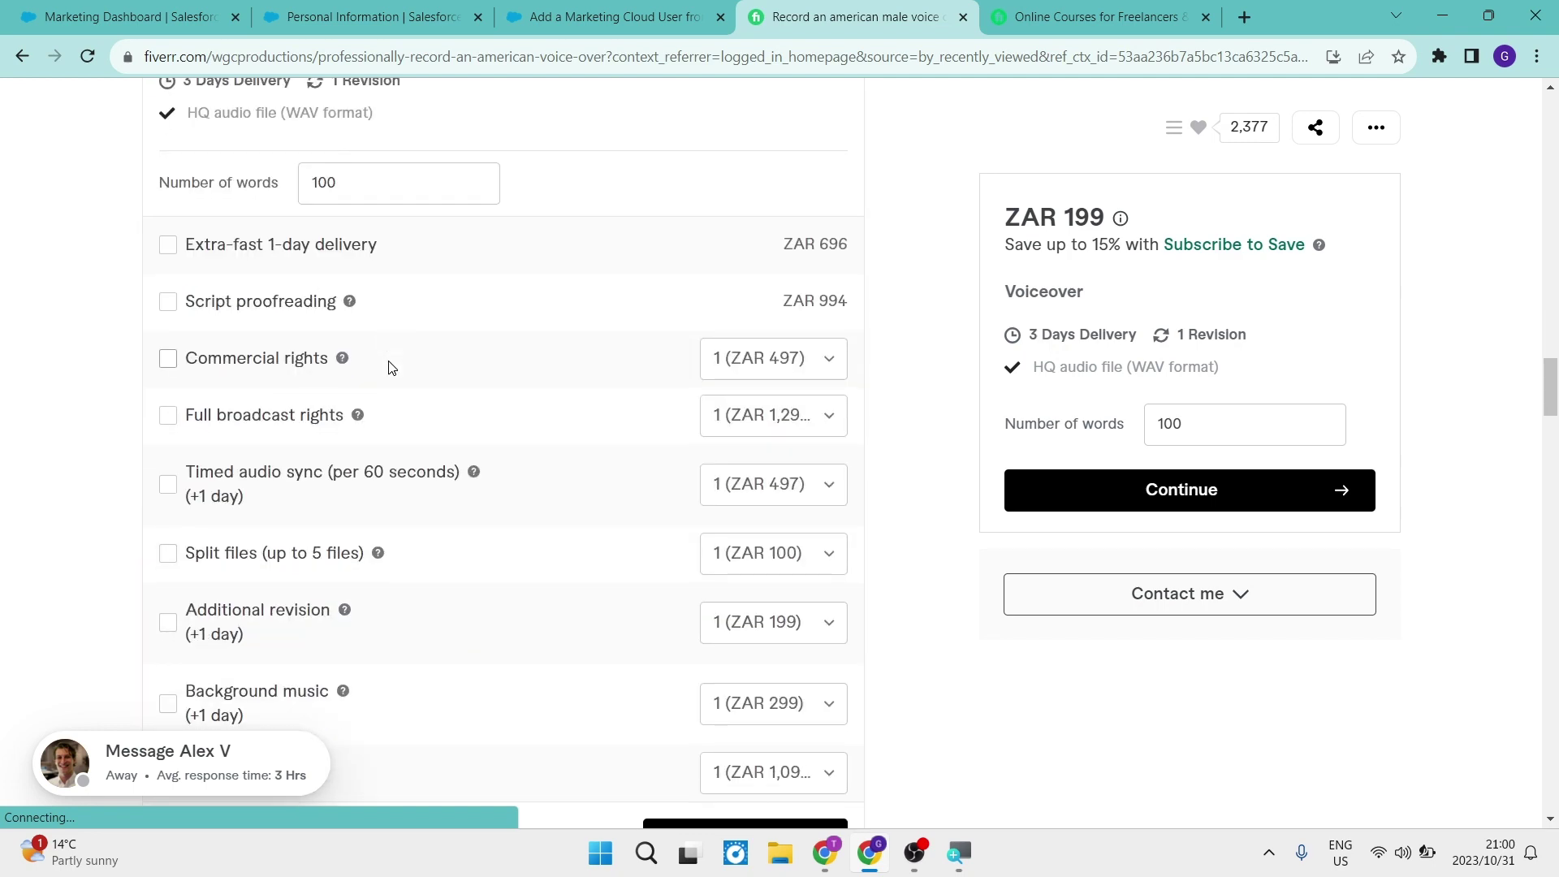
scroll(389, 368, down, 4)
scroll(388, 368, down, 3)
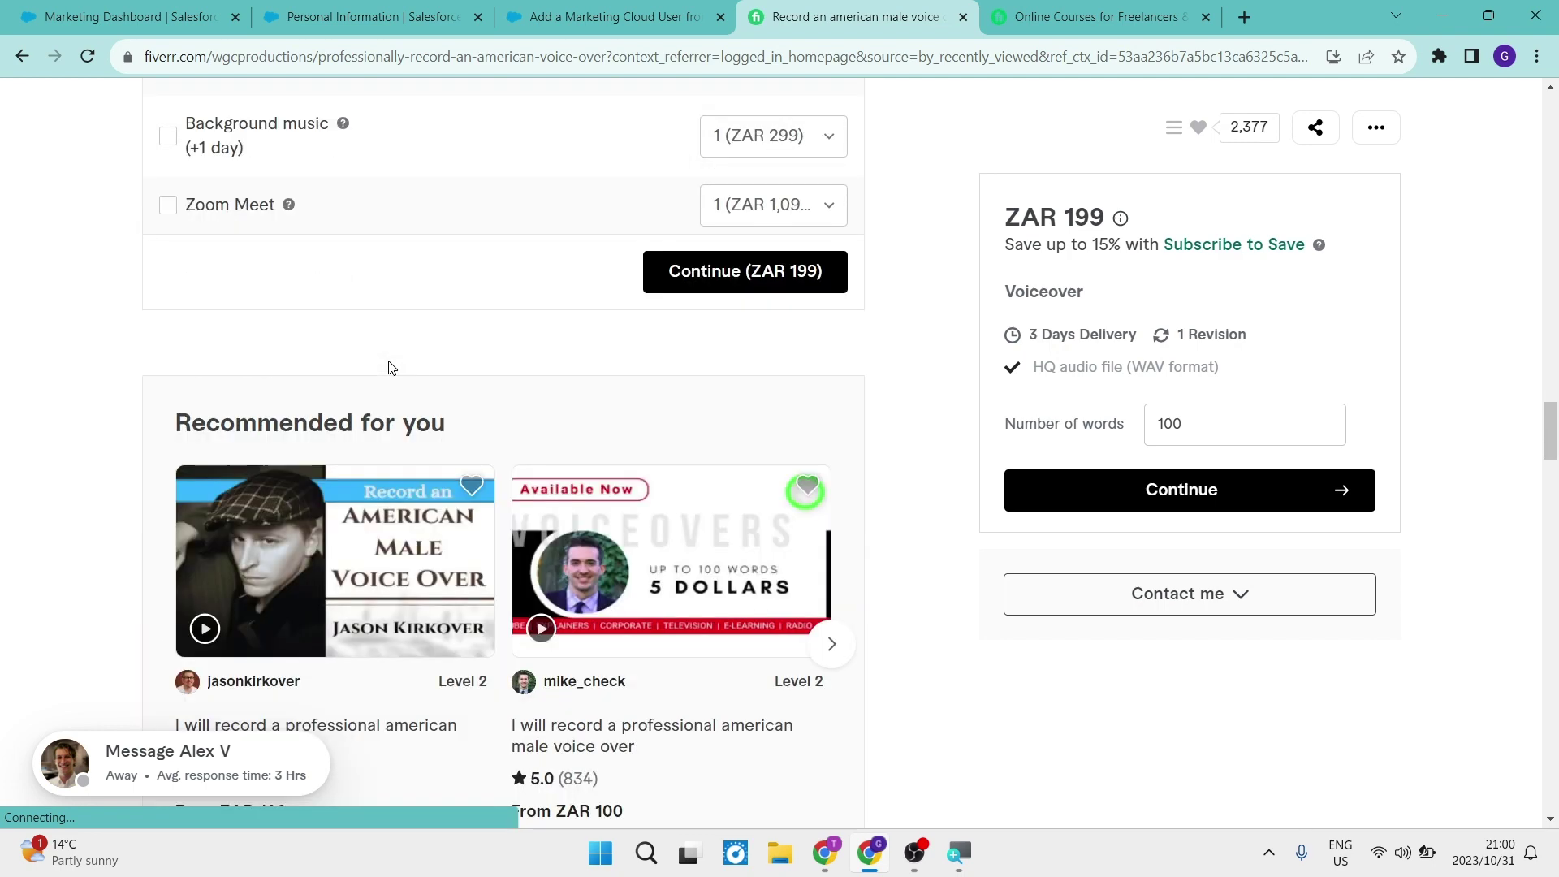
scroll(388, 367, down, 5)
scroll(388, 368, down, 8)
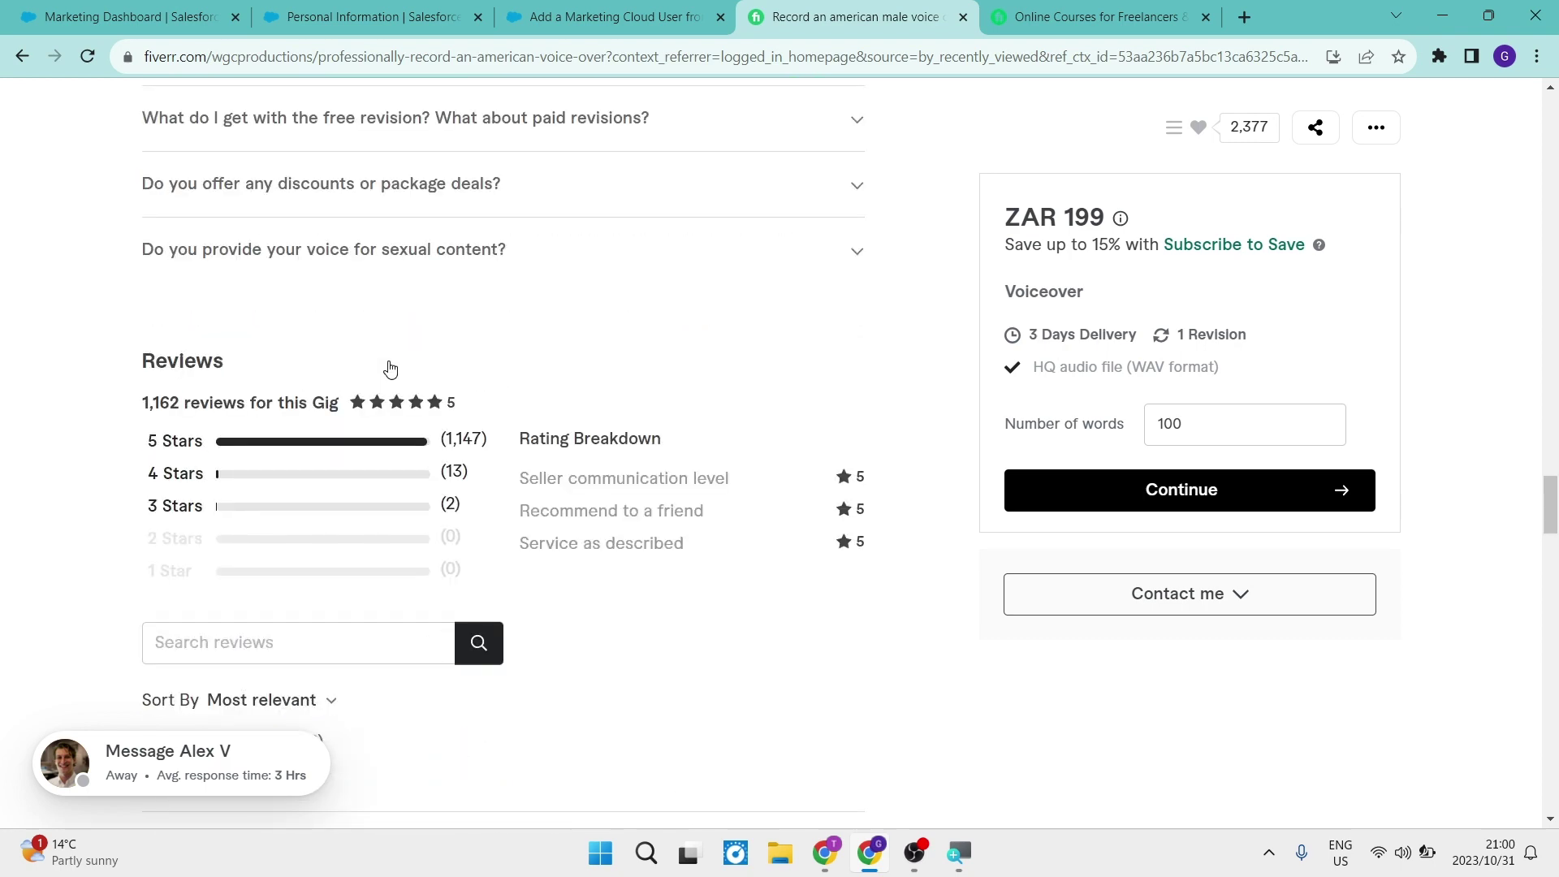
scroll(390, 368, up, 15)
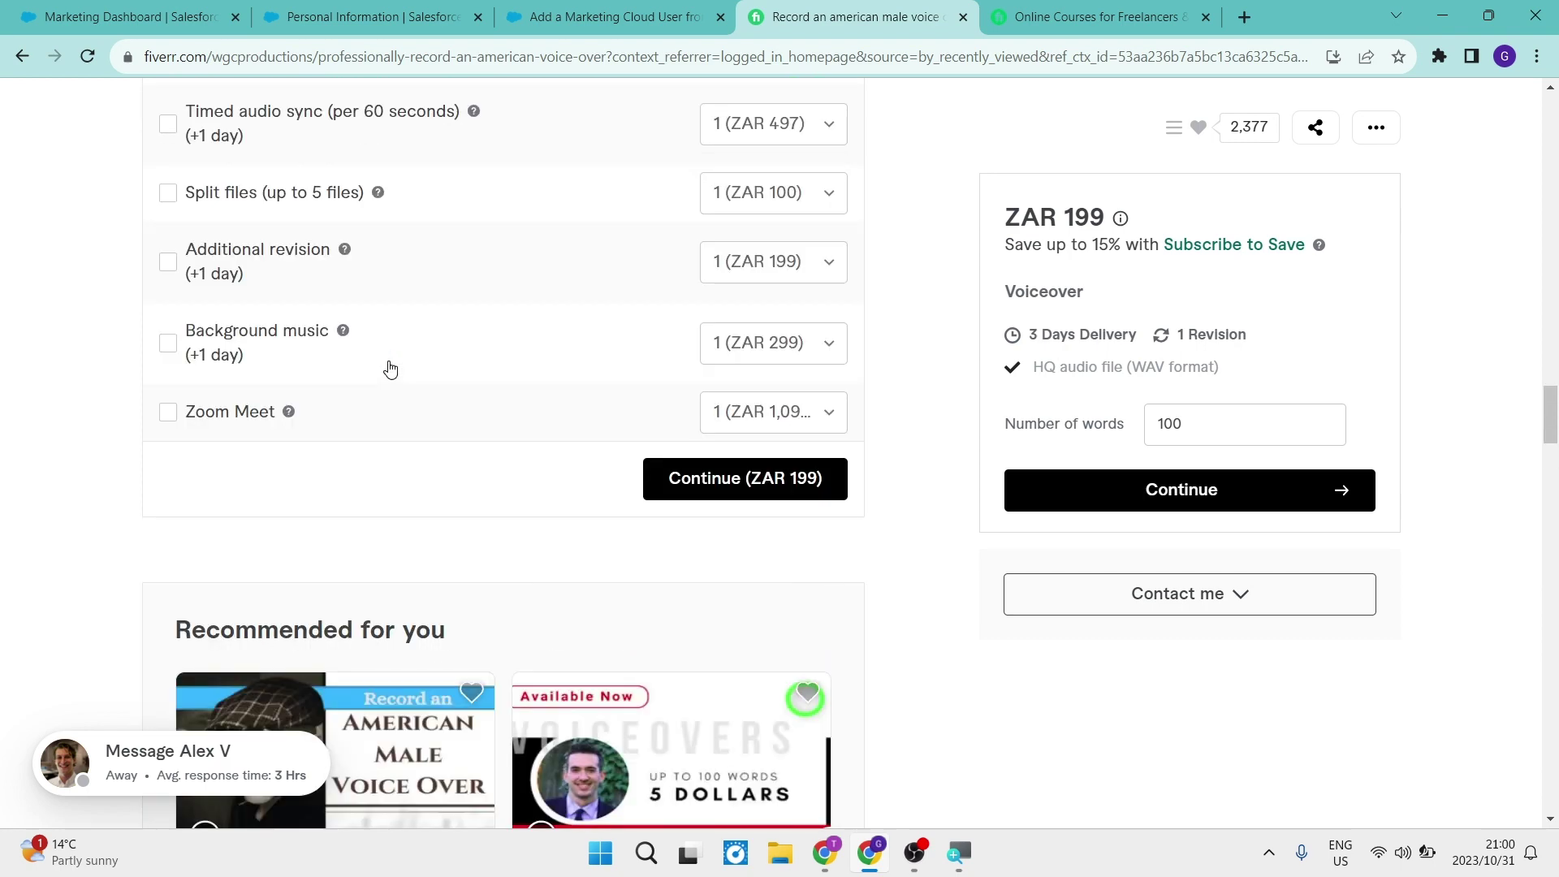
scroll(390, 369, up, 10)
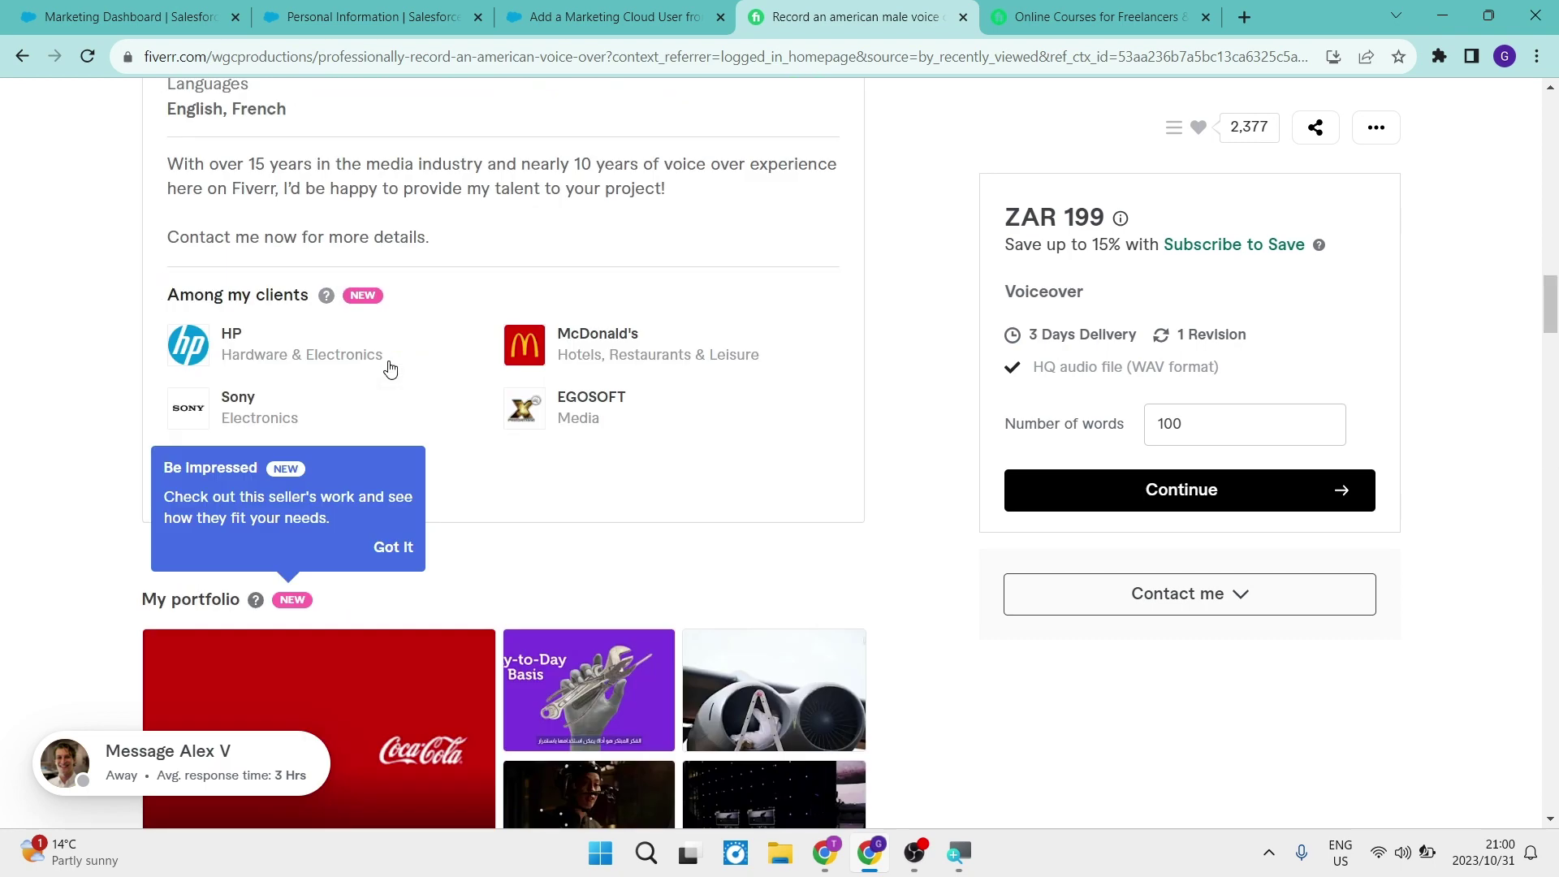
scroll(390, 369, up, 10)
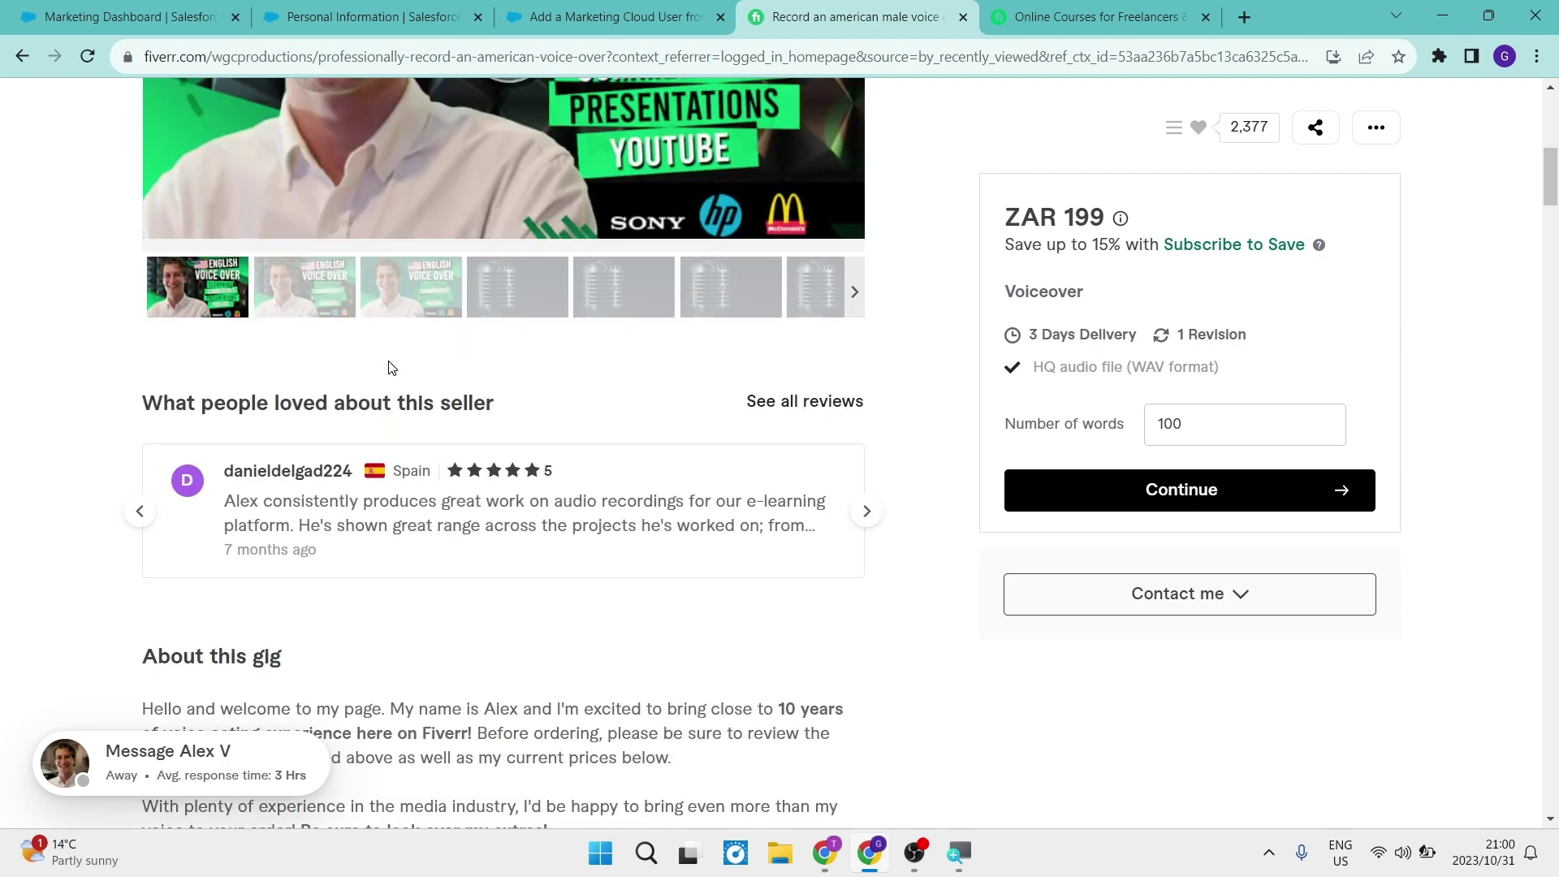
scroll(389, 368, up, 8)
scroll(390, 368, down, 2)
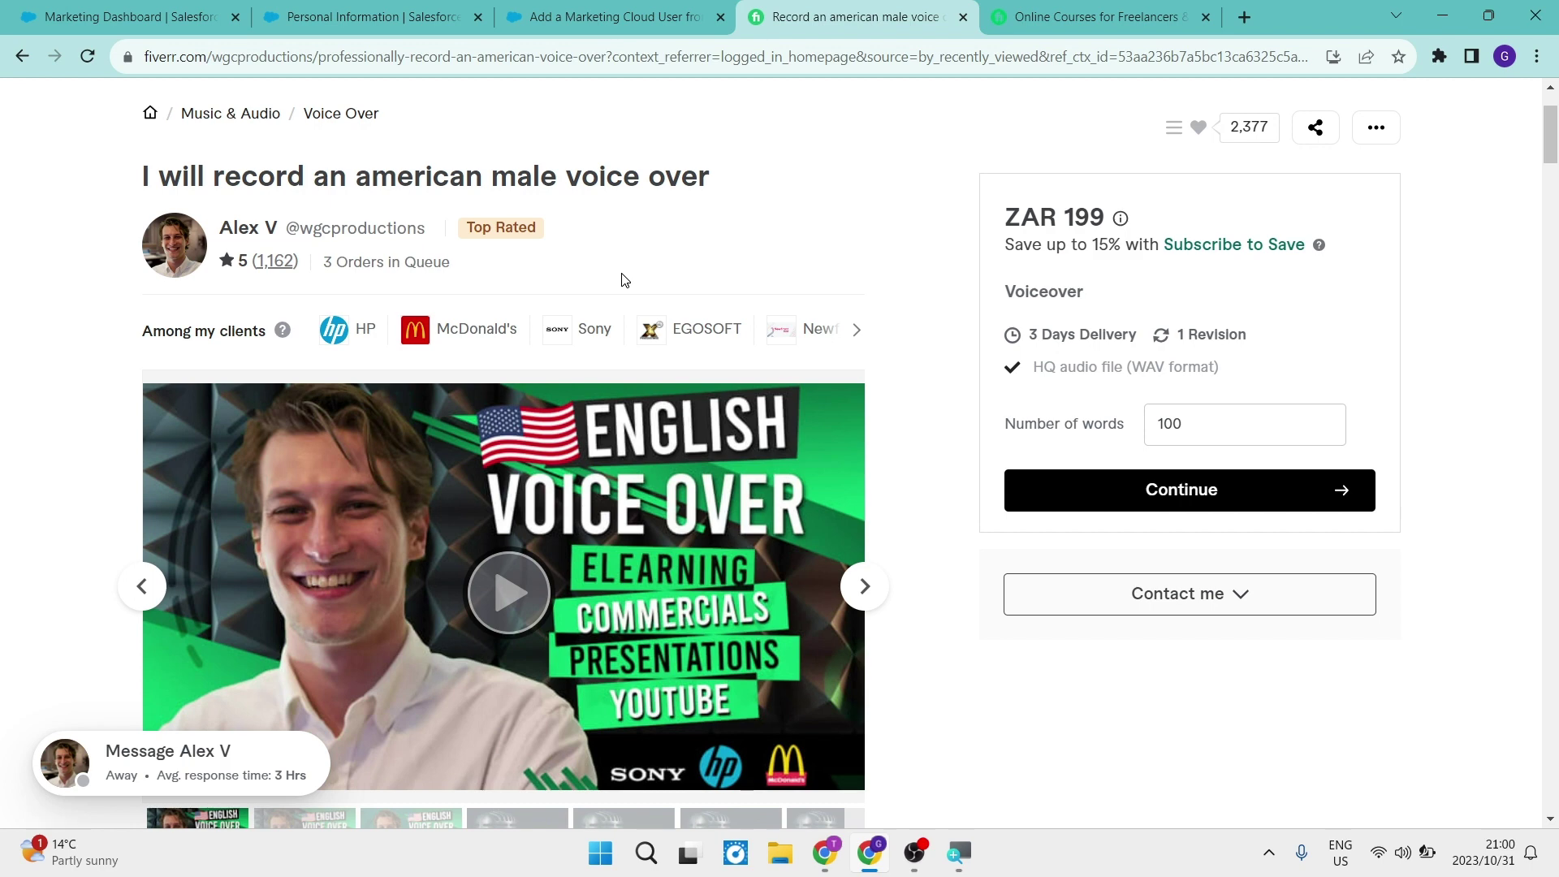
scroll(622, 280, down, 3)
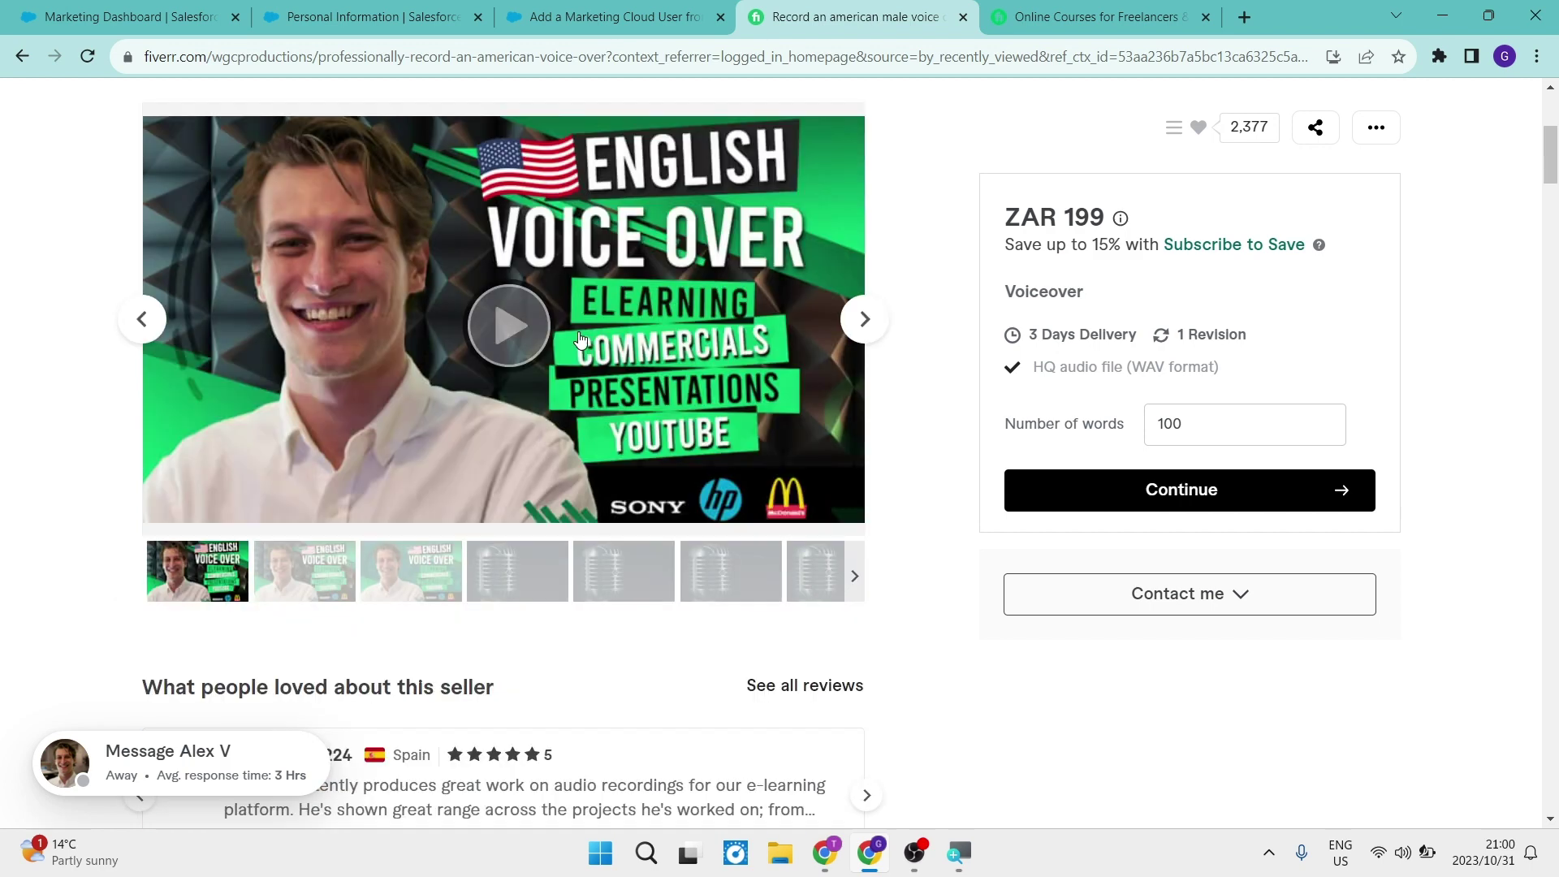
scroll(580, 340, up, 5)
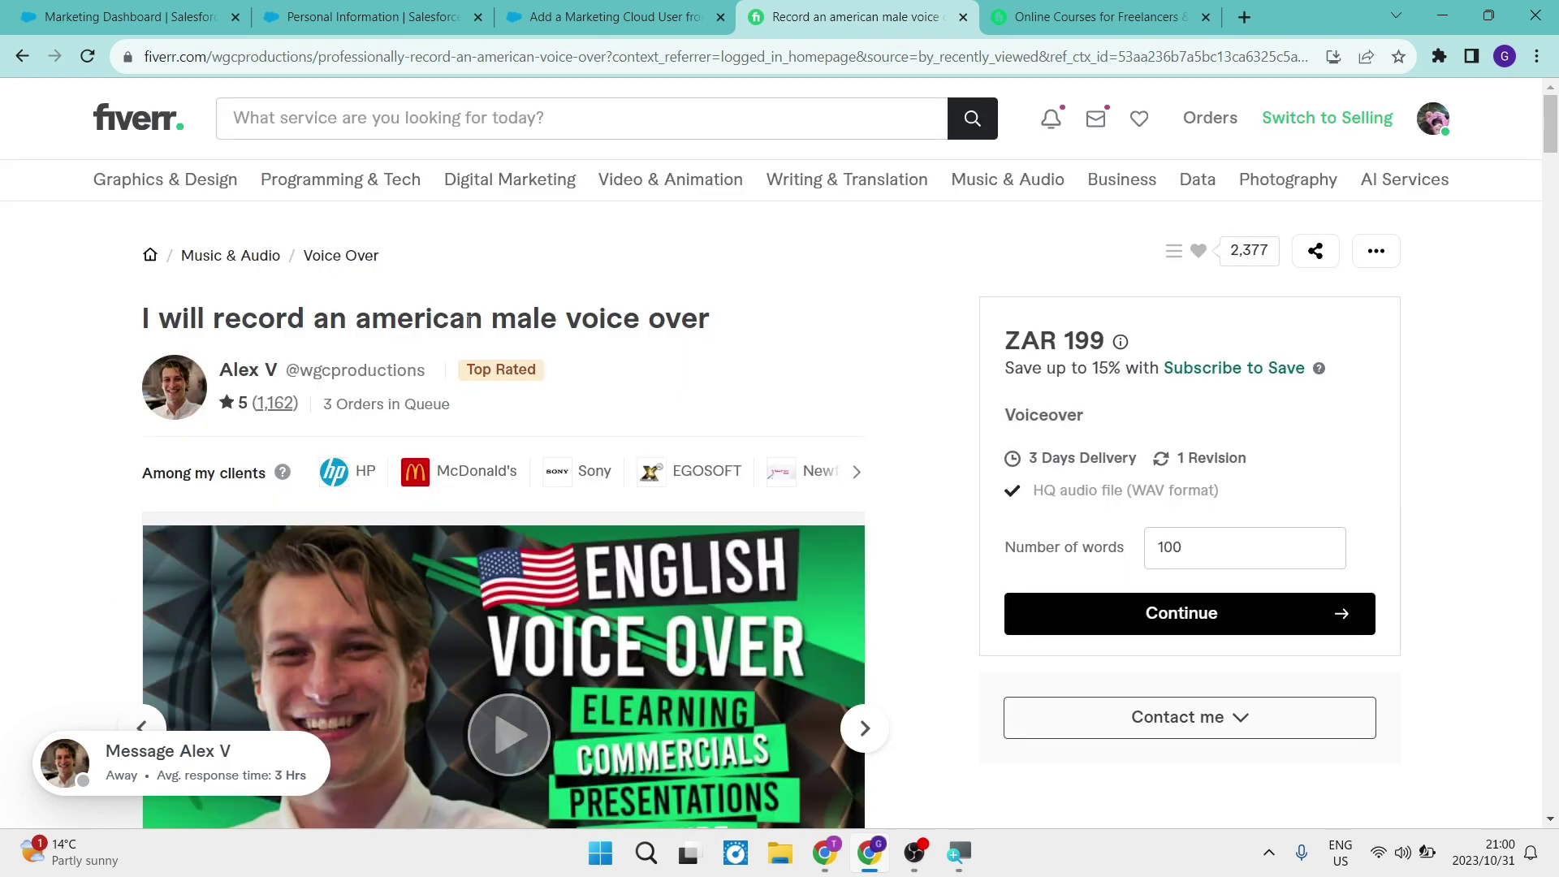